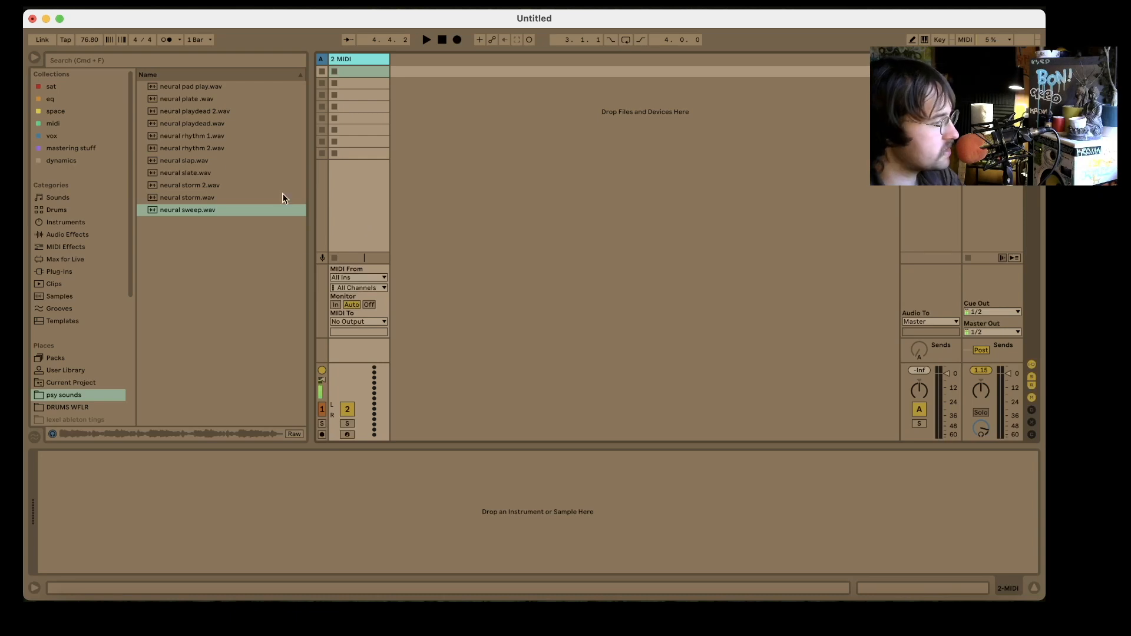
- Load the Wavetable instrument onto the MIDI track and set Osc 1 to the Formant AEIOU wavetable at 57% position
left_click(76, 222)
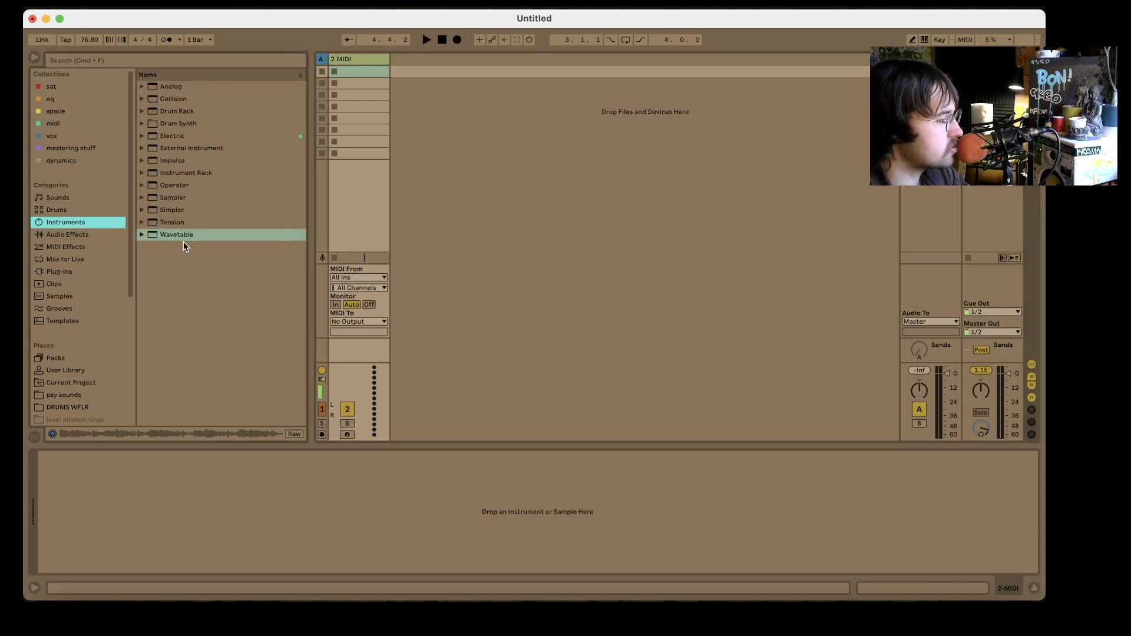
left_click_drag(179, 235, 362, 106)
left_click_drag(354, 52, 352, 65)
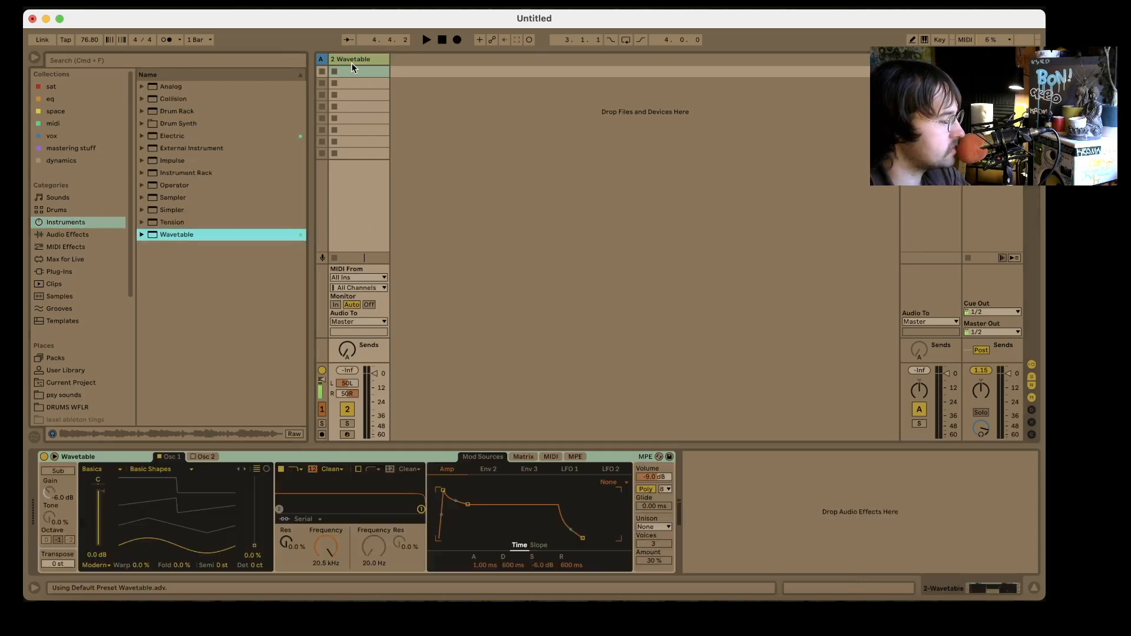
left_click(404, 454)
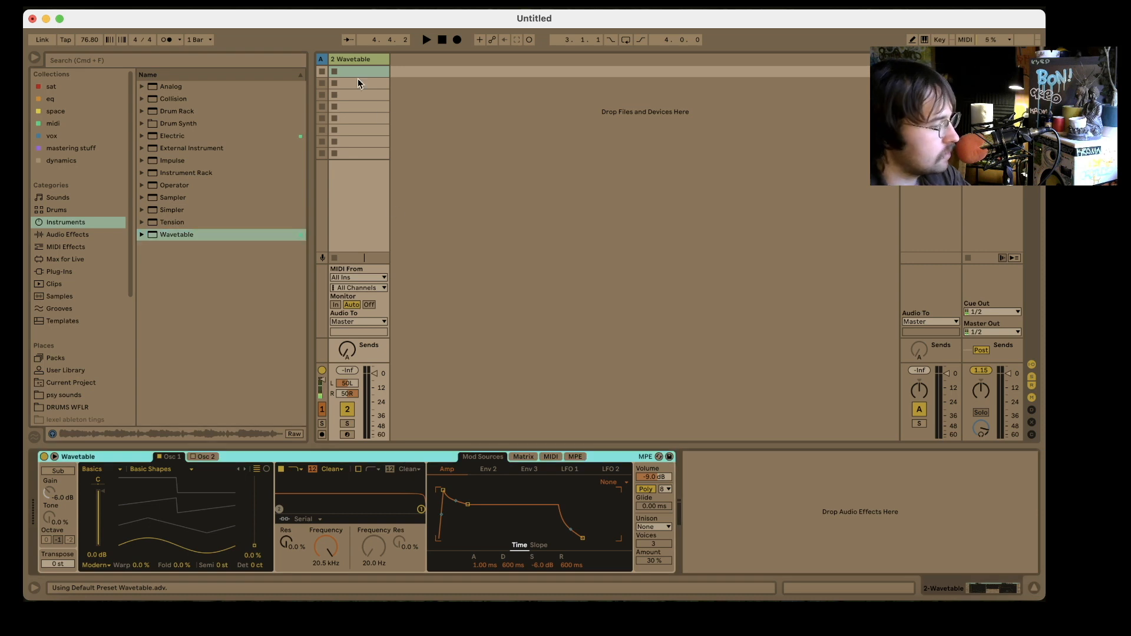
left_click(110, 470)
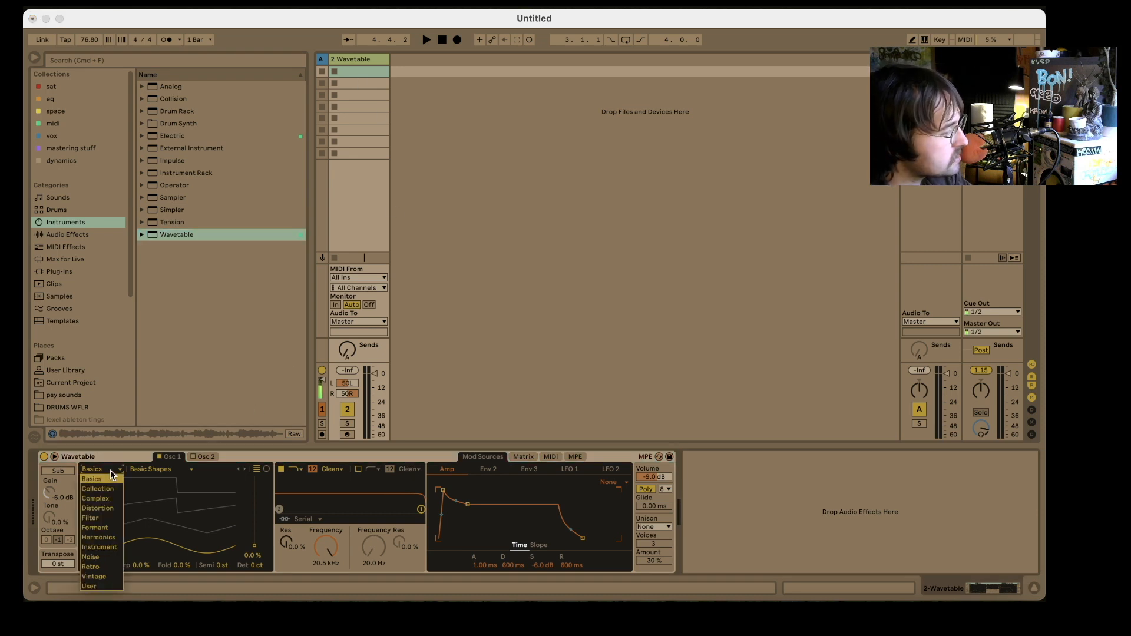
left_click(98, 524)
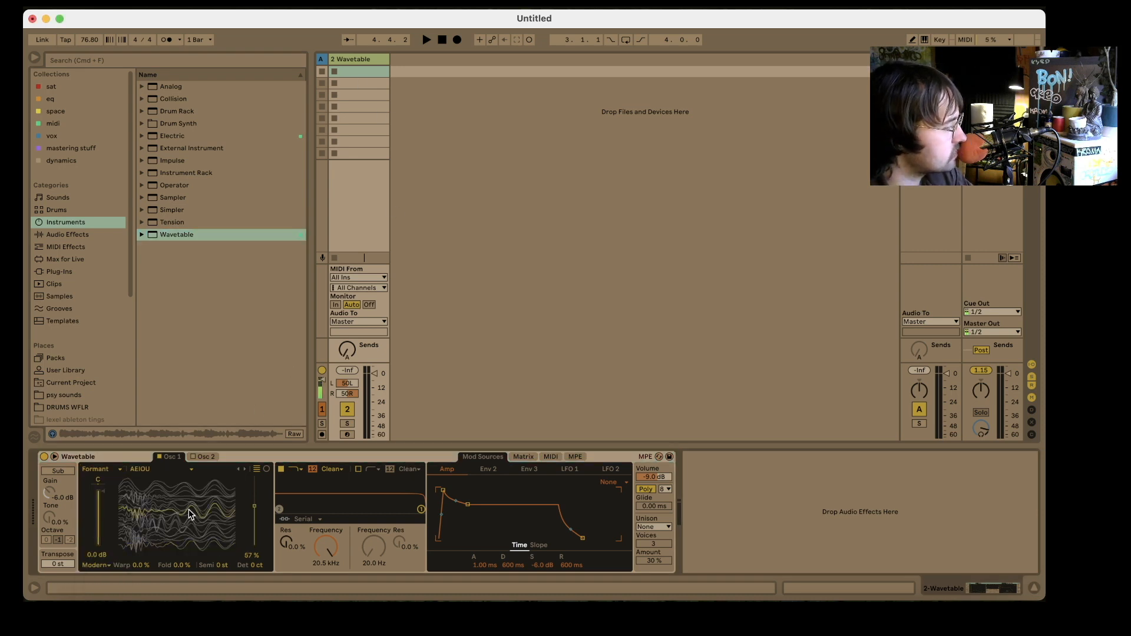
- Turn on Osc 2 with the Distortion wavetable JN60 Bitter and set its wavetable position to 57%
left_click(200, 457)
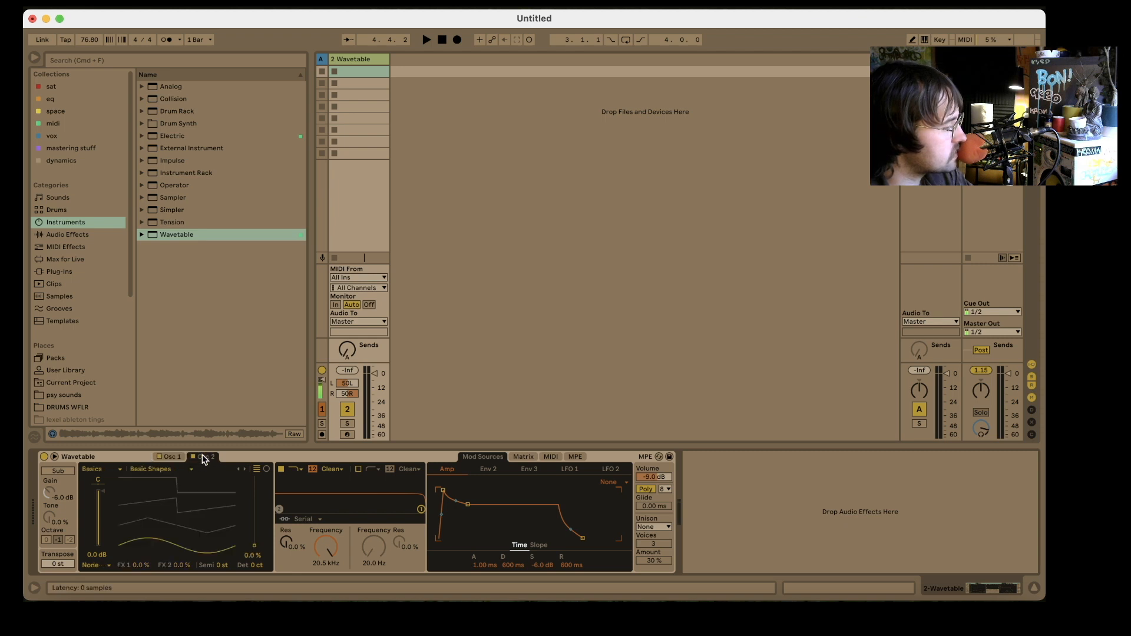
left_click(108, 470)
left_click(98, 508)
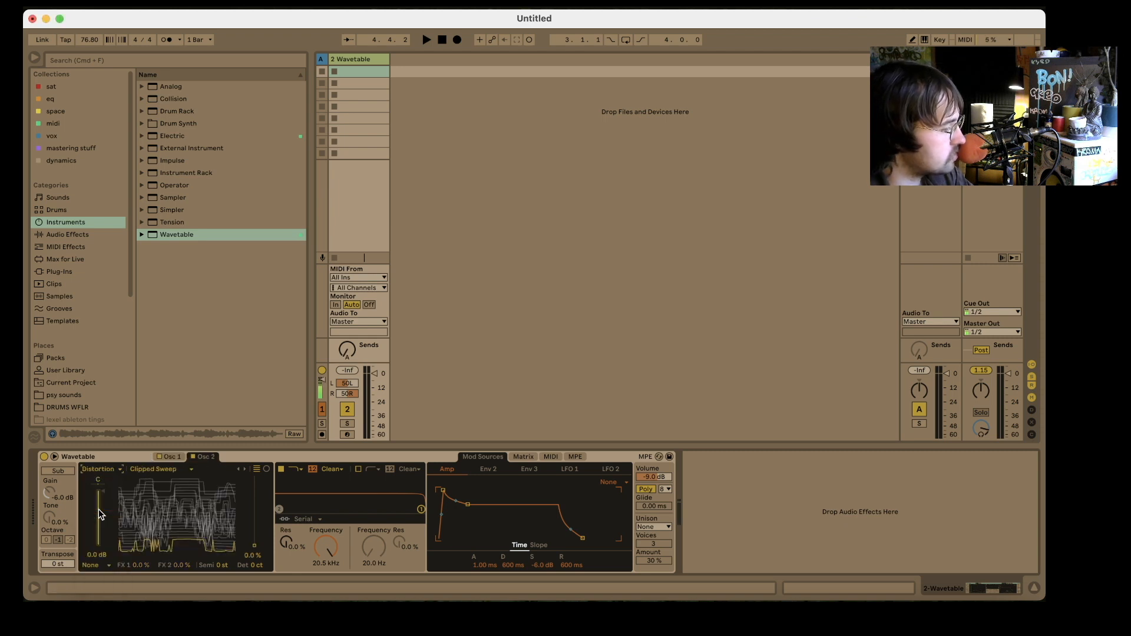
left_click(182, 469)
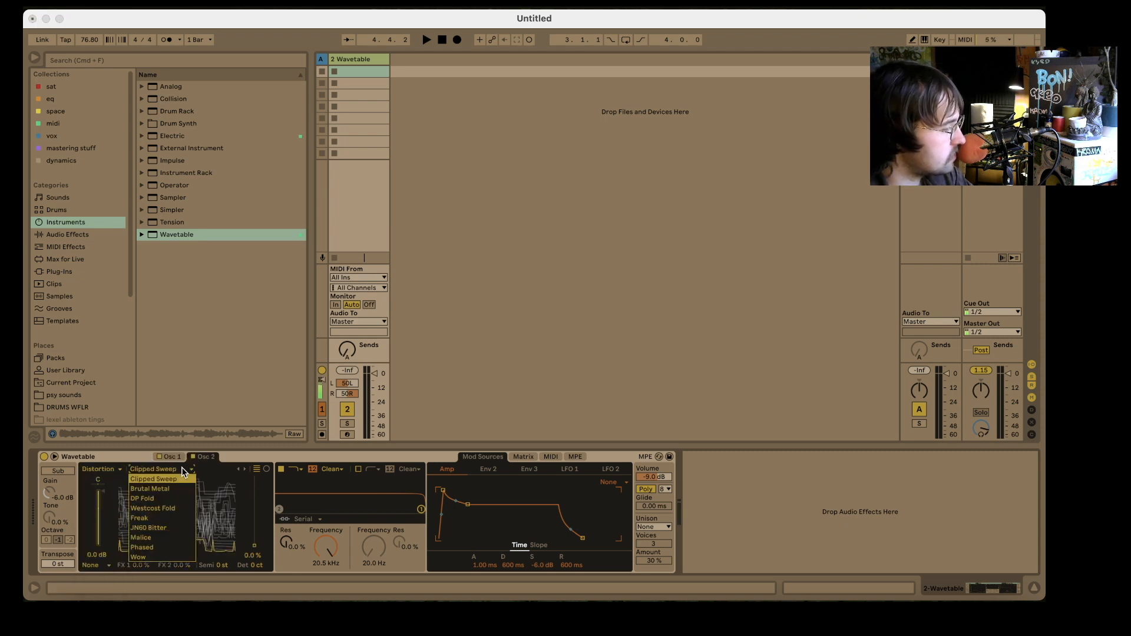
left_click(163, 527)
mouse_move(163, 534)
left_mouse_down()
mouse_move(163, 489)
mouse_move(163, 514)
left_mouse_up()
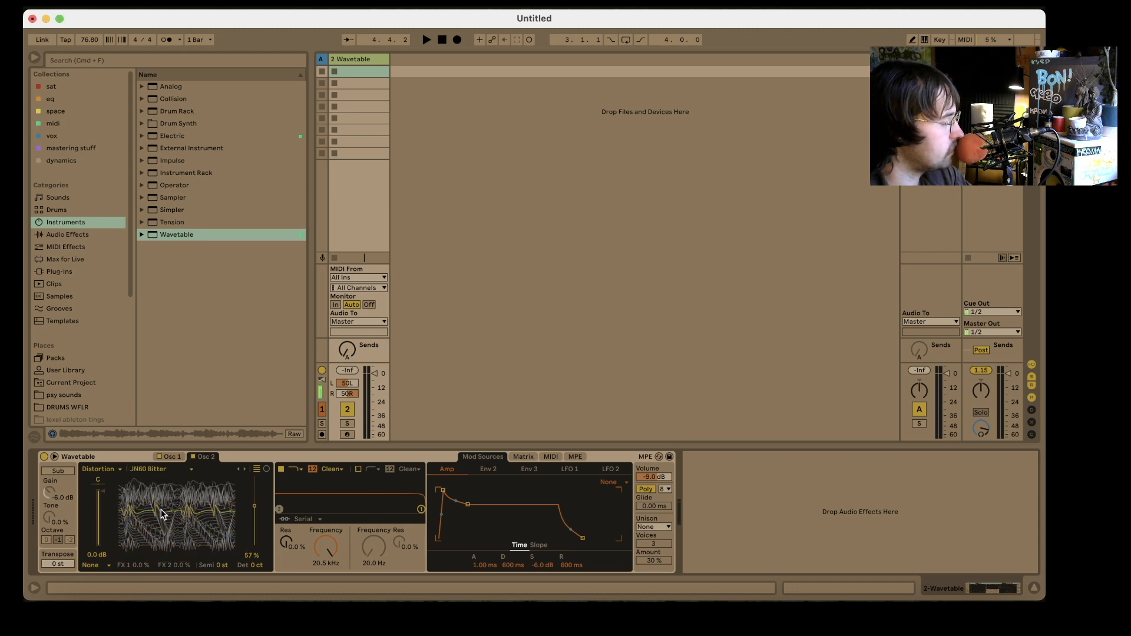
- Shape the amp envelope to 0 ms attack, 470 ms decay, 0.0 dB sustain and 1.67 ms release
left_click_drag(468, 504, 466, 492)
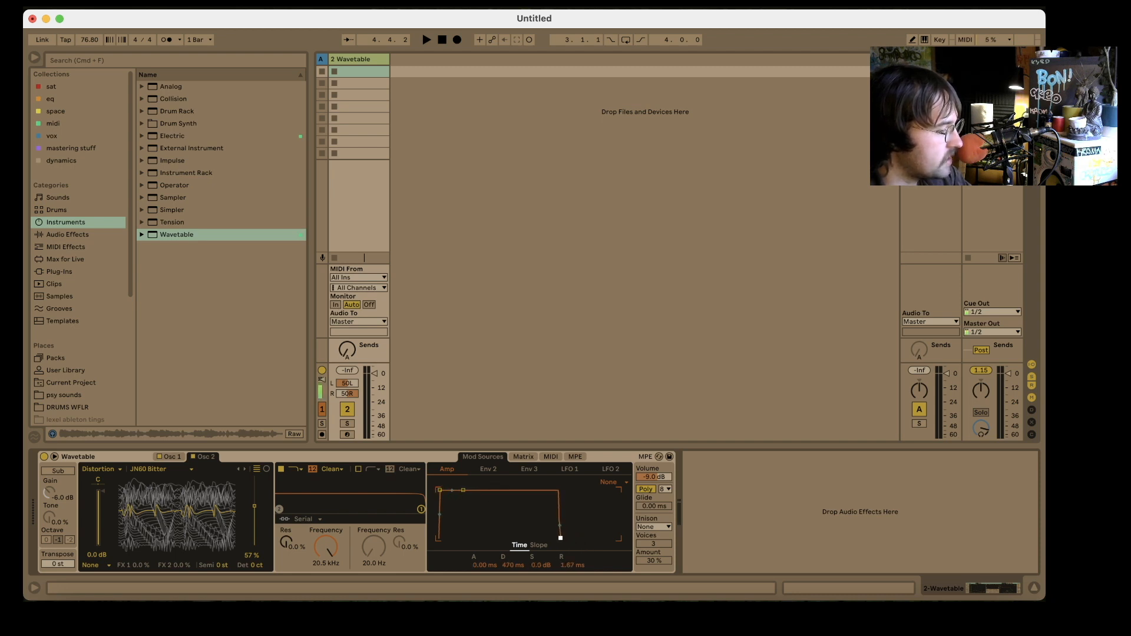
- Create a clip in the Wavetable track's first slot with a C3 note extended by Legato across the bar, and launch it
double_click(356, 72)
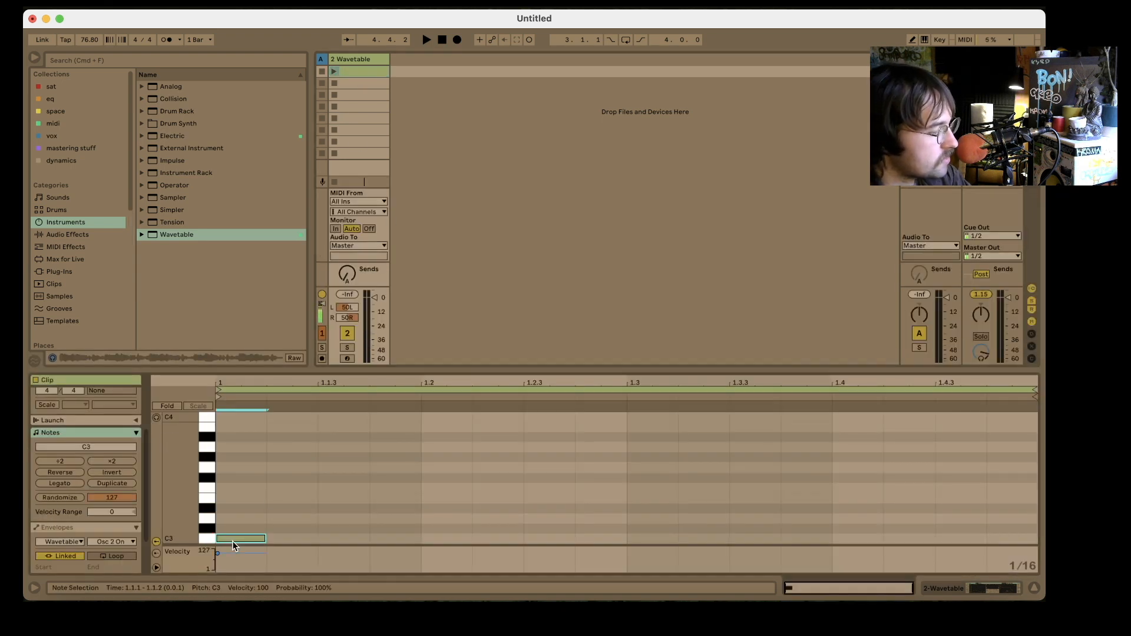
double_click(232, 540)
left_click(63, 485)
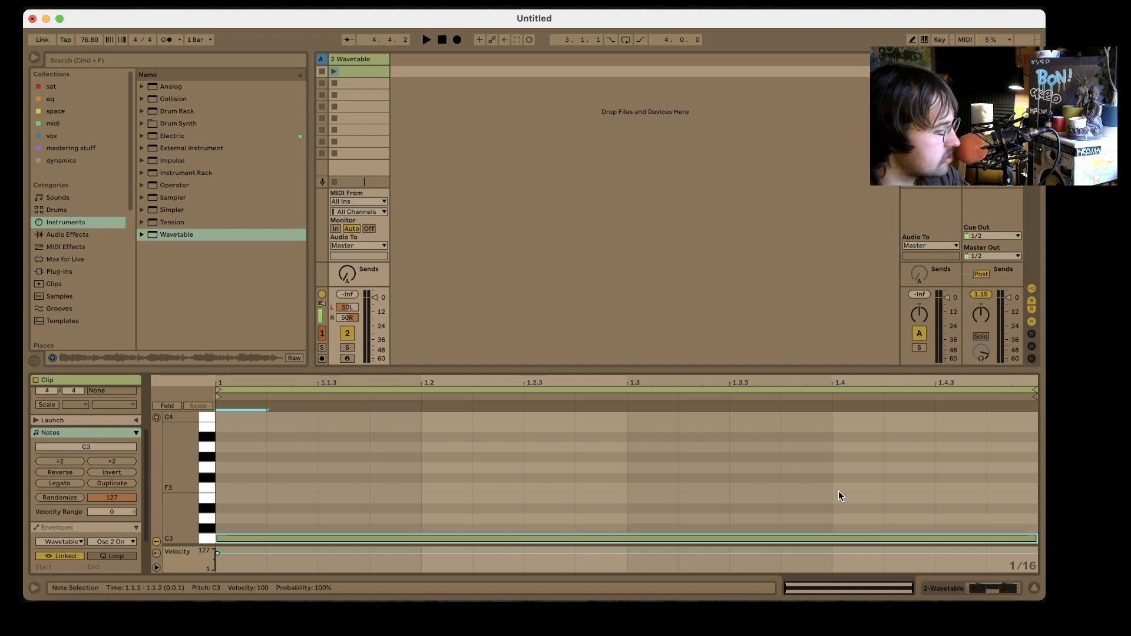
left_click(334, 71)
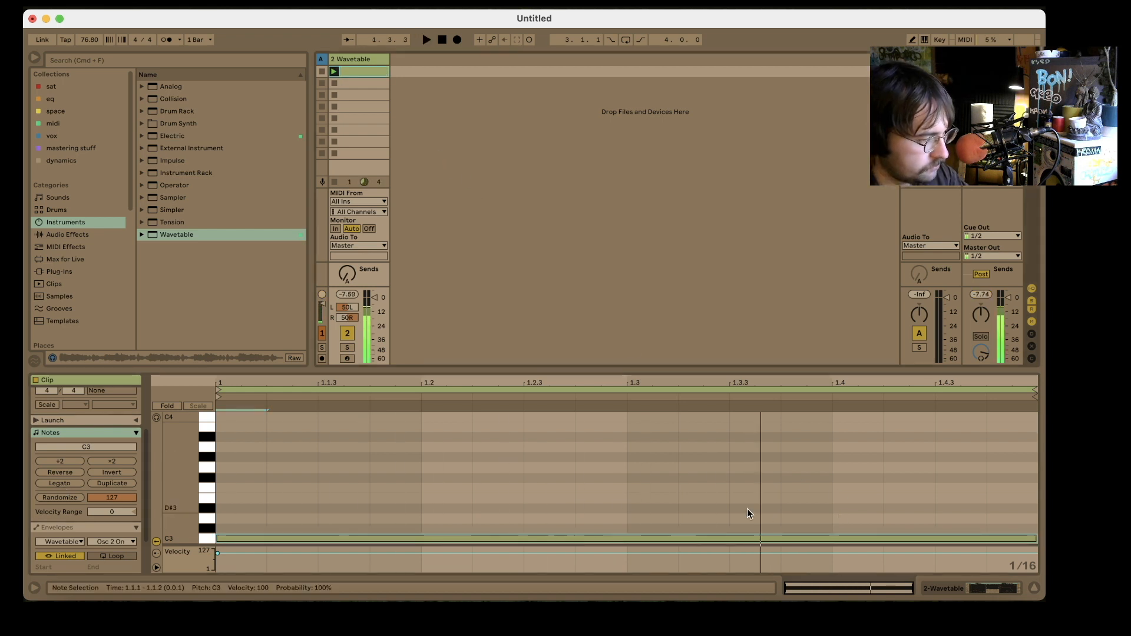
- Transpose the clip's note down two octaves to C1
left_click(707, 538)
key("shift+Down")
key("shift+Down")
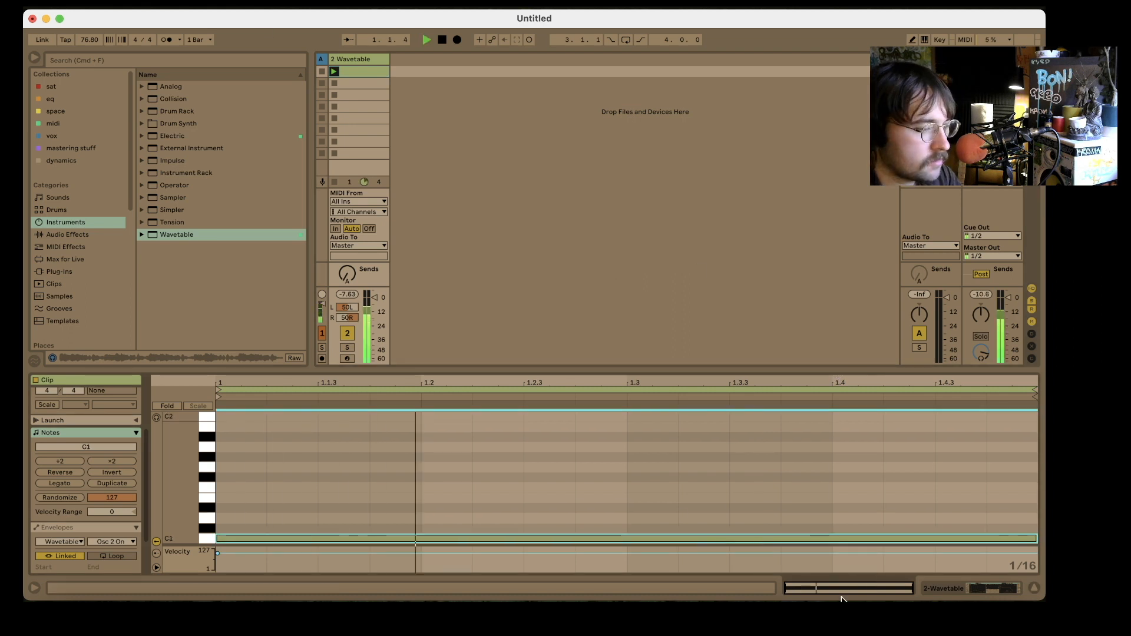
- Stop playback and set the Osc 2 wavetable position to 64%
left_click(991, 589)
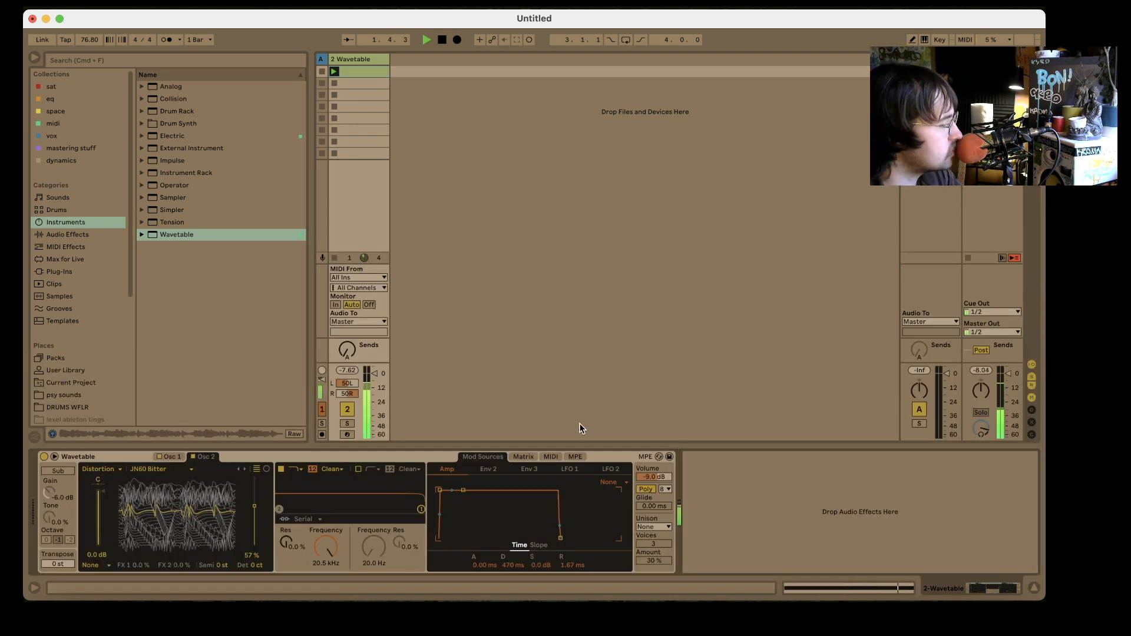
key("space")
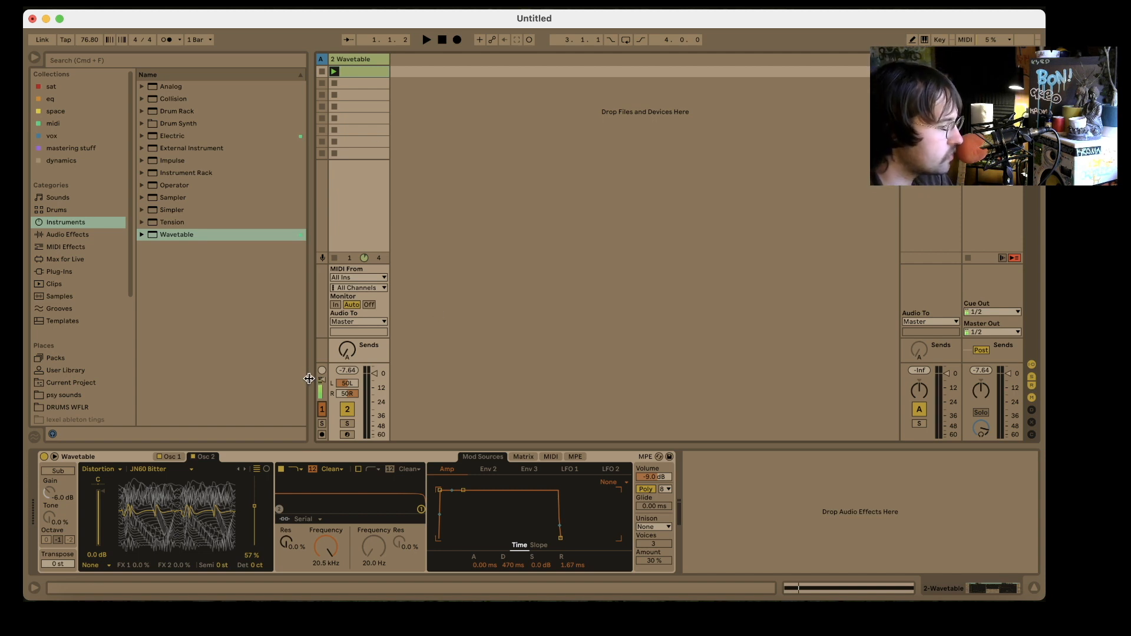
left_click_drag(253, 506, 251, 508)
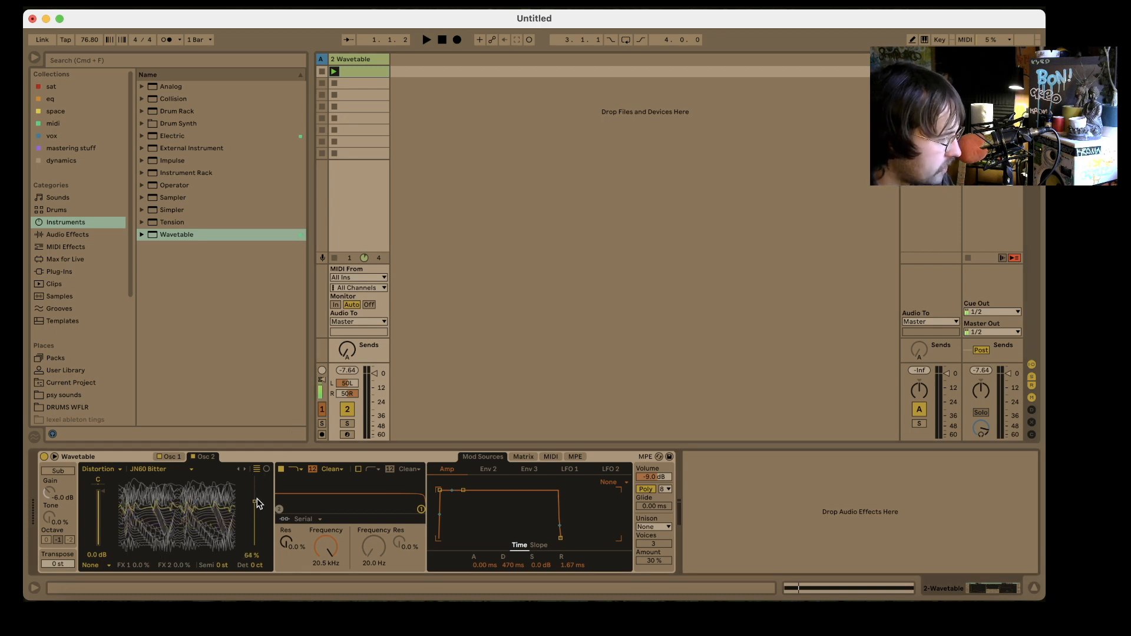
- Show the clip automation envelope for the Osc 1 wavetable position
left_click(171, 458)
left_click(171, 458)
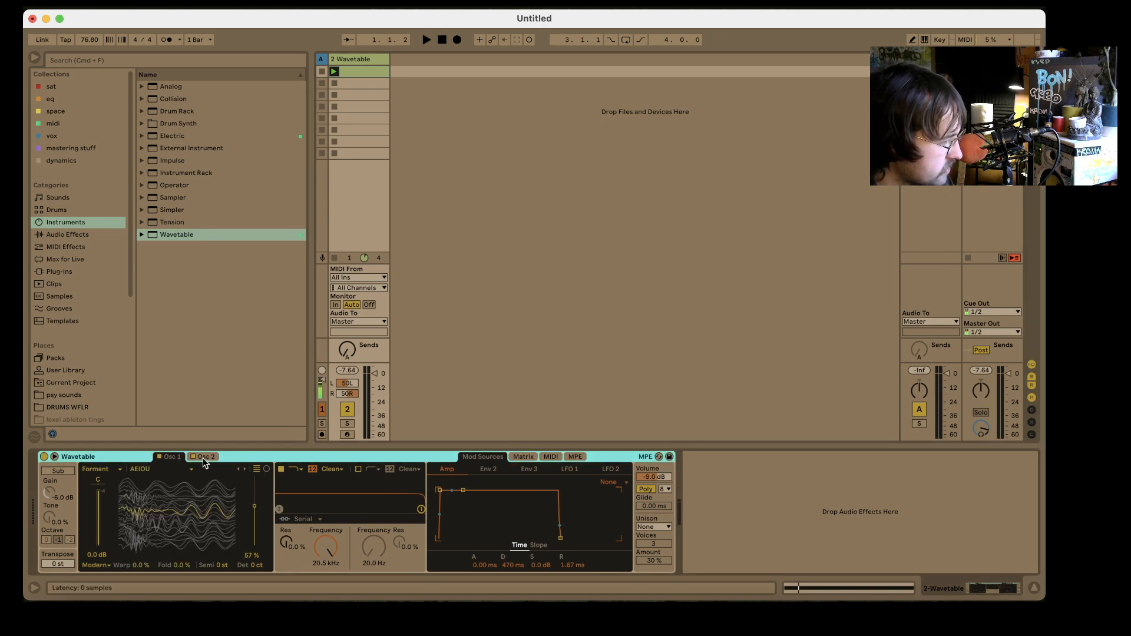
right_click(255, 510)
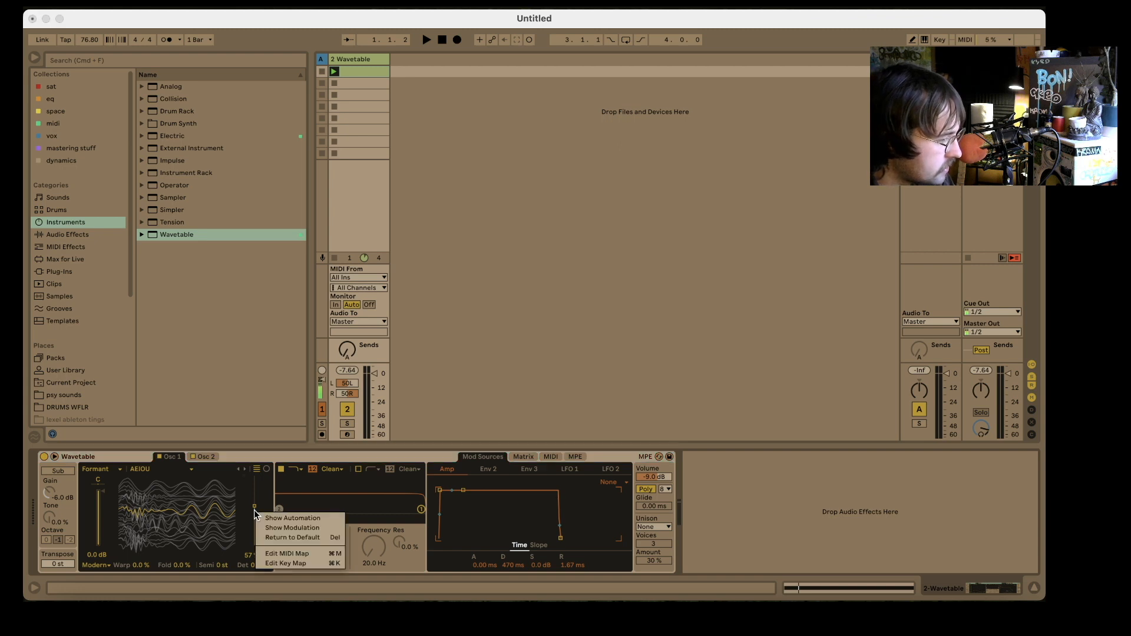
left_click(264, 516)
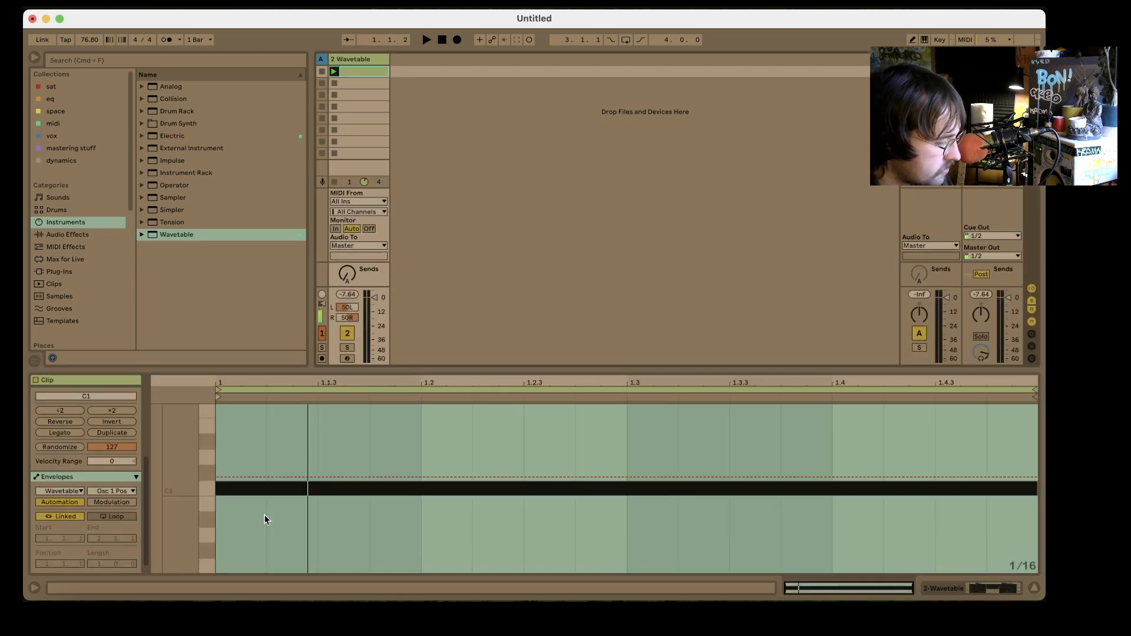
- Enable Draw Mode with the grid off and unlink the Osc 1 position envelope from the clip
right_click(264, 517)
left_click(305, 442)
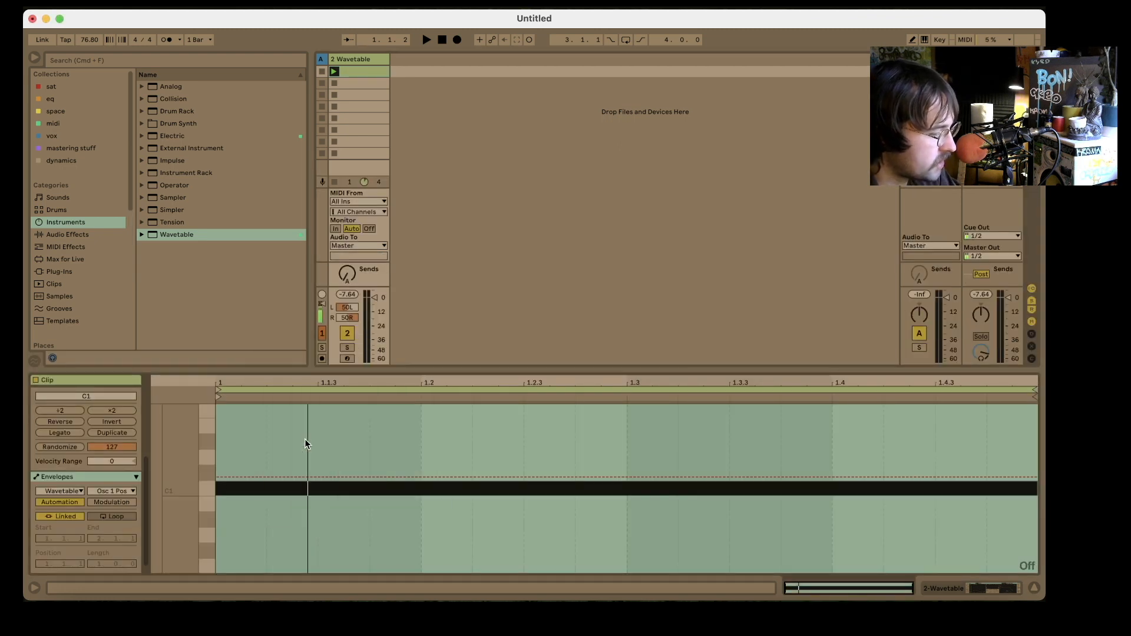
key("b")
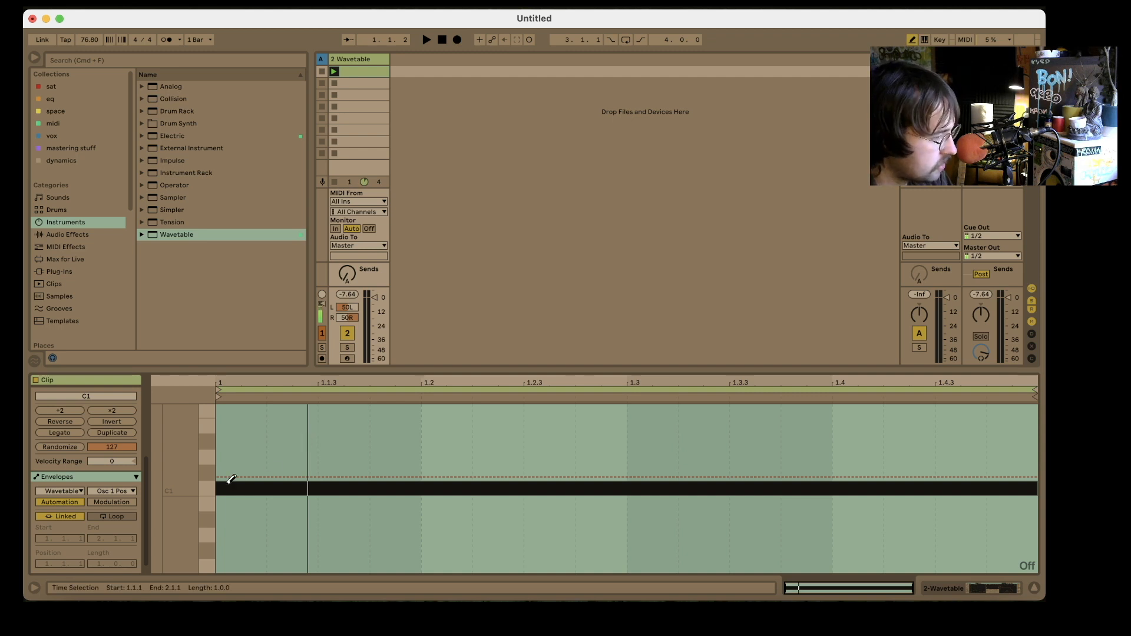
left_click(76, 514)
scroll(111, 523, "down", 1)
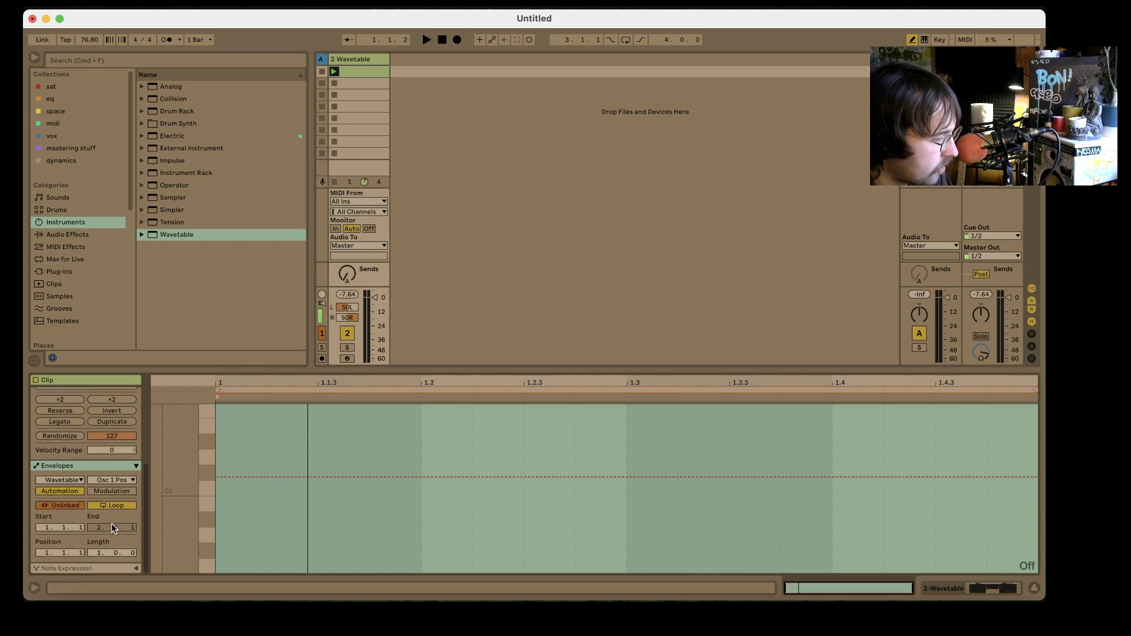
- Set the grid to 1/16 and shorten the Osc 1 position envelope loop to a length of 0.3.2
right_click(911, 459)
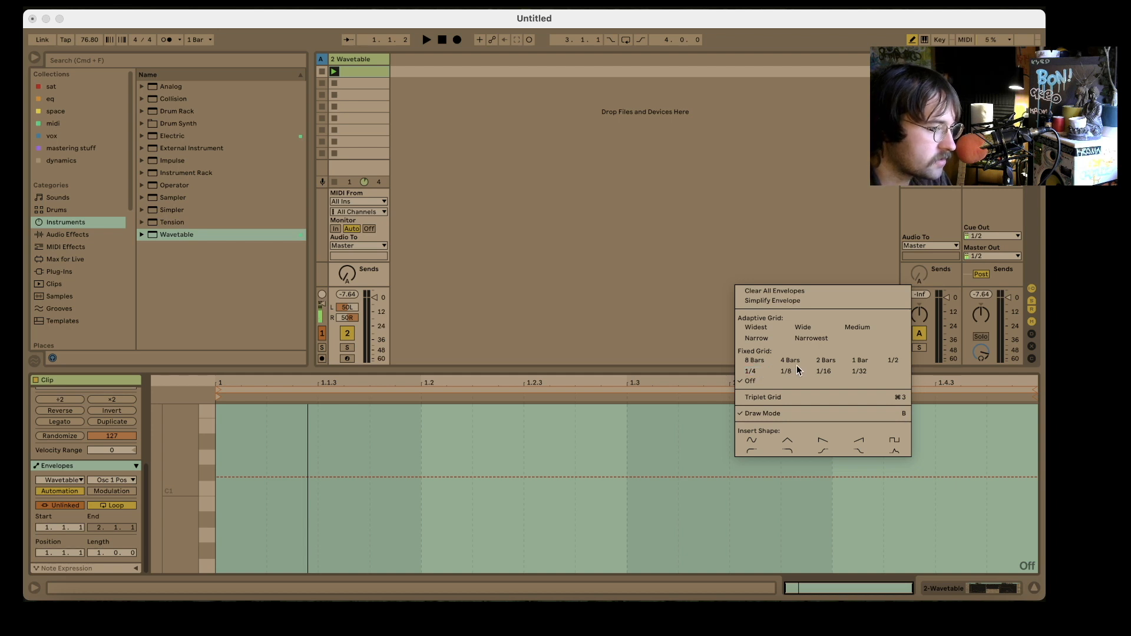
left_click(818, 373)
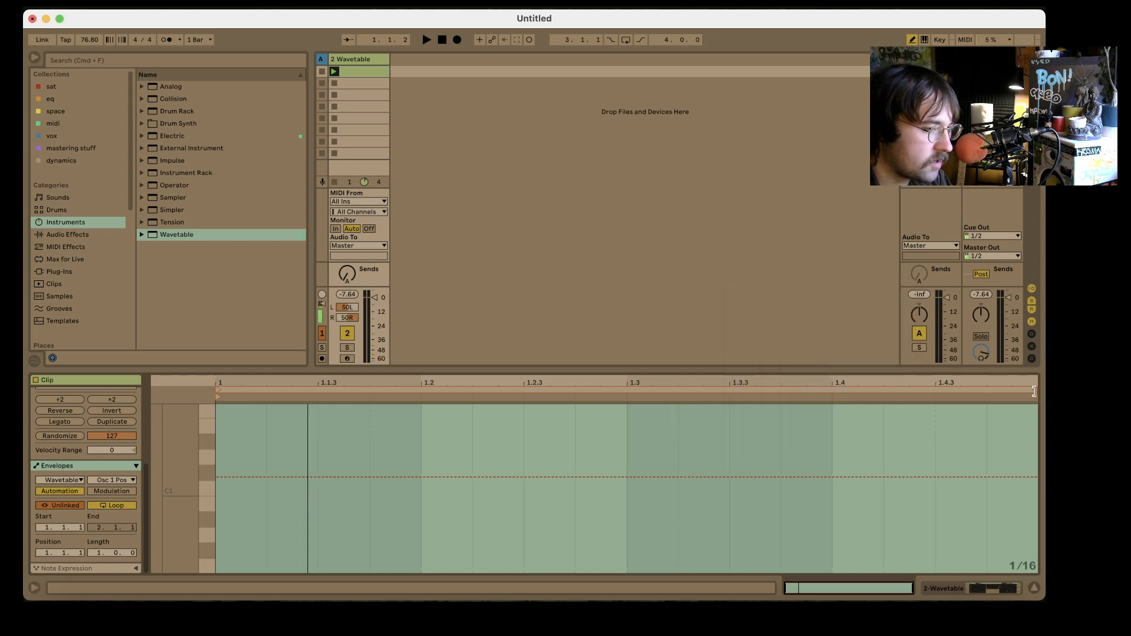
left_click_drag(1034, 391, 949, 405)
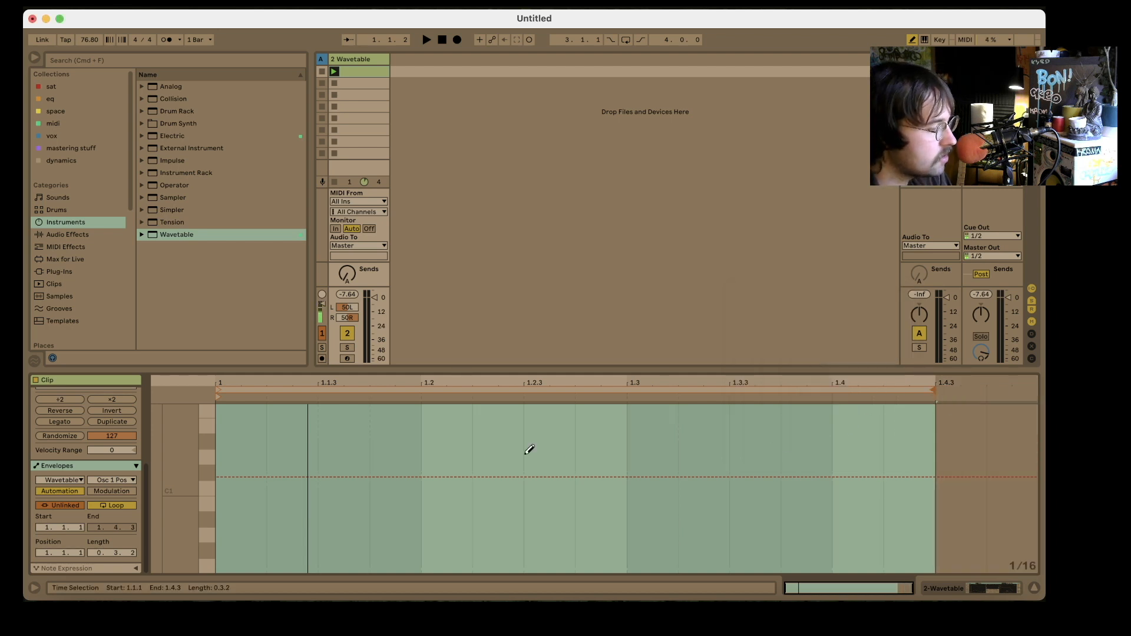
- Turn the grid off and draw a freehand, wavy Osc 1 position curve across the envelope loop
right_click(505, 449)
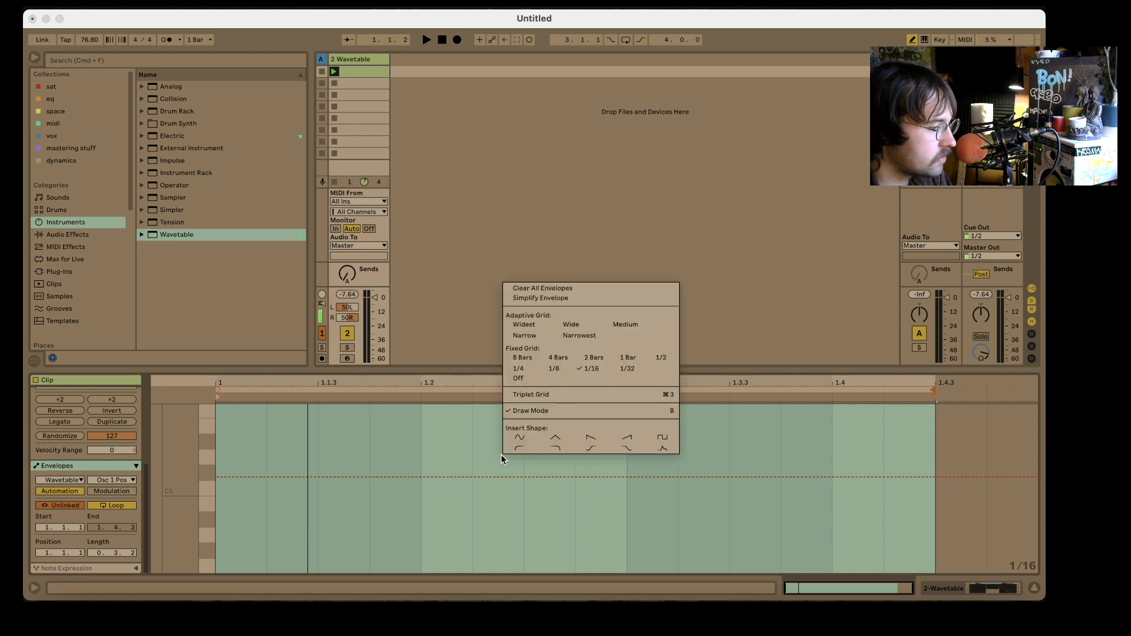
left_click(524, 384)
mouse_move(224, 472)
left_mouse_down()
mouse_move(262, 464)
mouse_move(435, 509)
mouse_move(549, 504)
mouse_move(695, 542)
mouse_move(786, 458)
mouse_move(892, 513)
mouse_move(946, 508)
left_mouse_up()
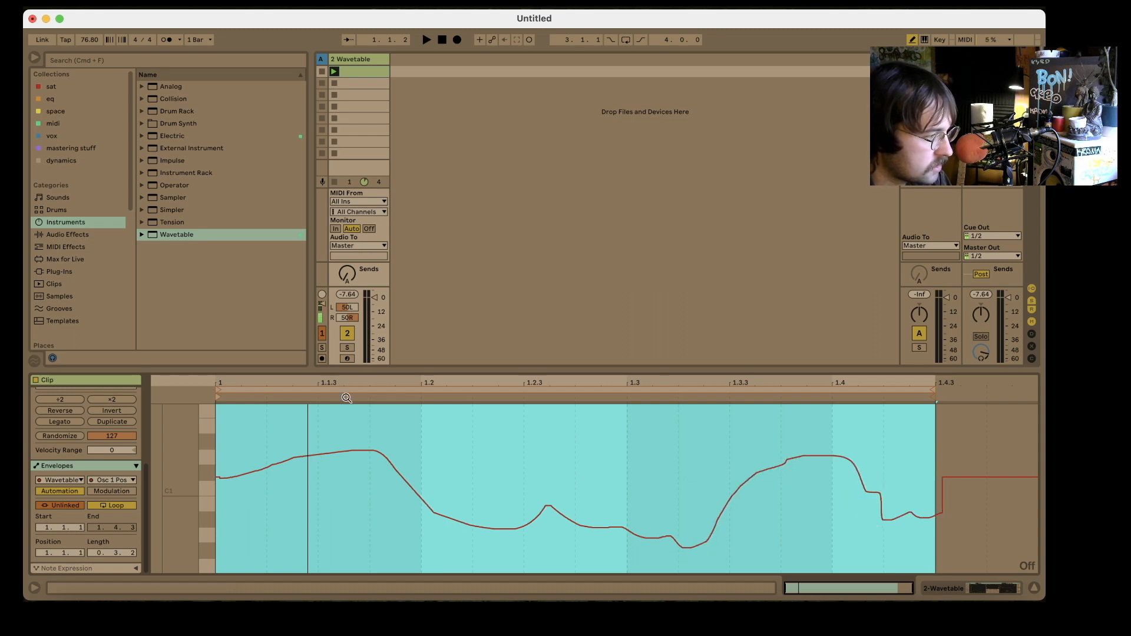
- Show the clip automation envelope for the Osc 2 wavetable position and unlink it from the clip
left_click(1002, 589)
left_click(203, 457)
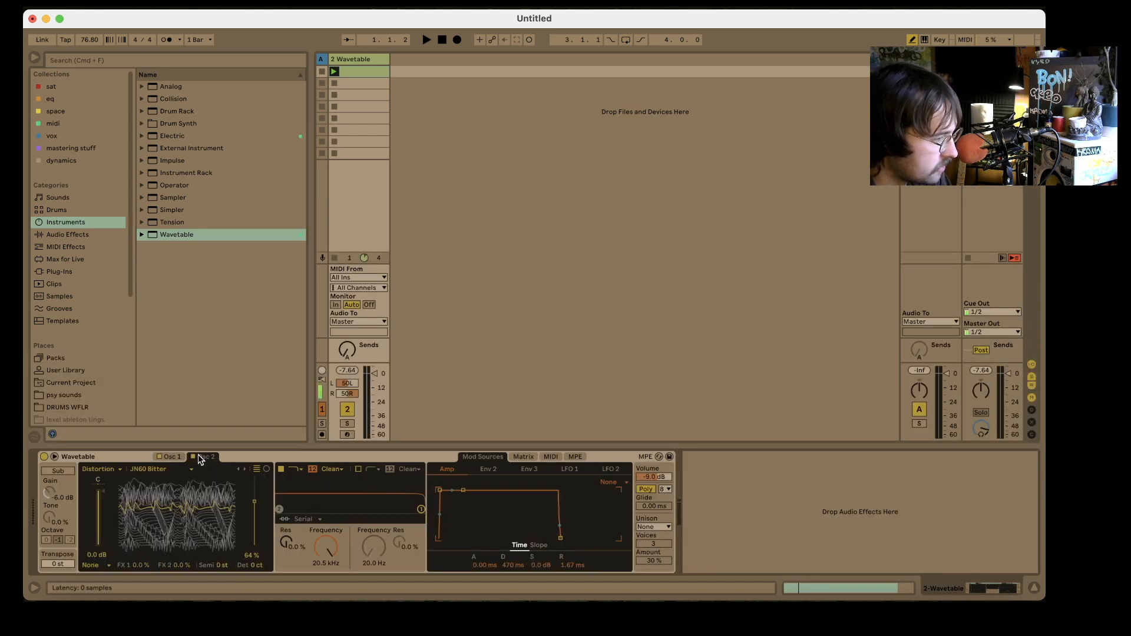
right_click(254, 502)
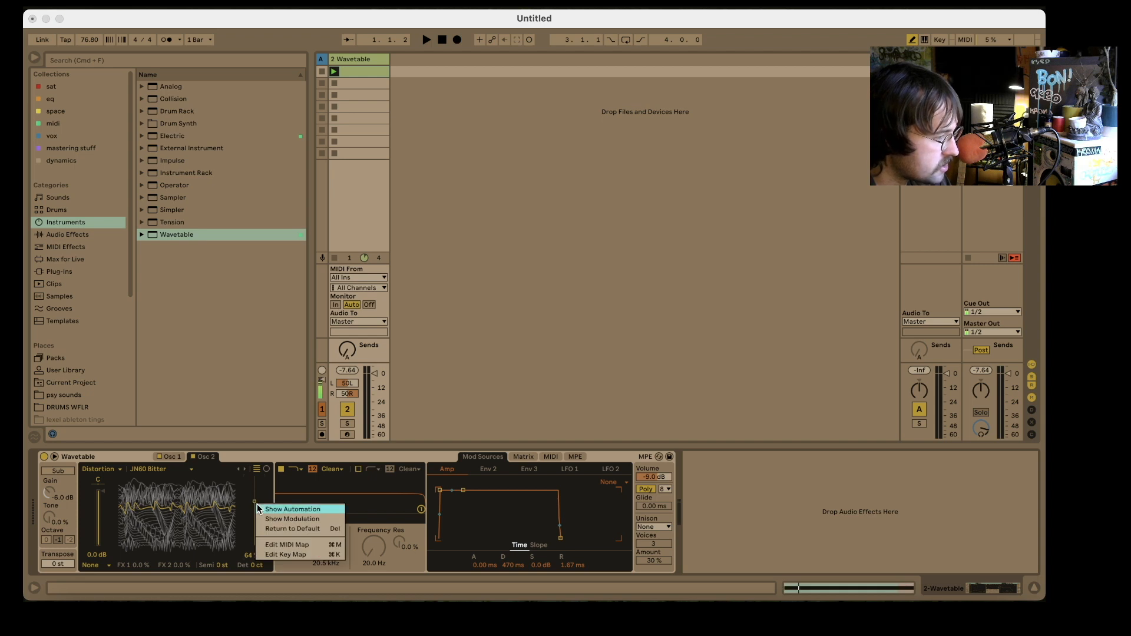
left_click(258, 507)
left_click(65, 504)
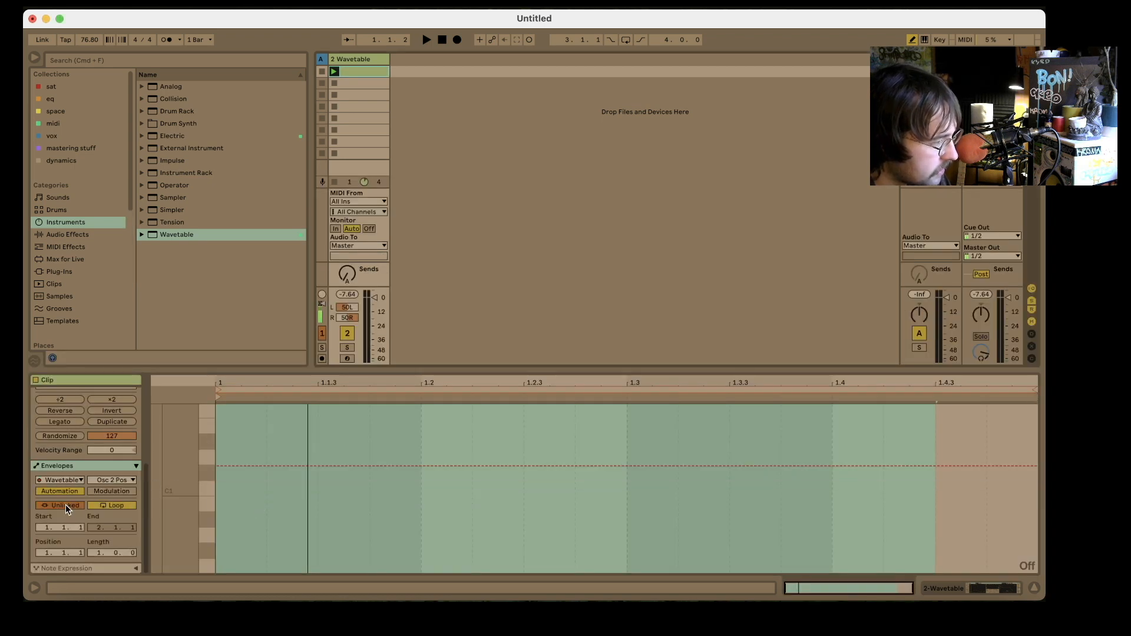
- Set the grid to 1/16 and shorten the Osc 2 position envelope loop to a length of 0.2.2
right_click(819, 457)
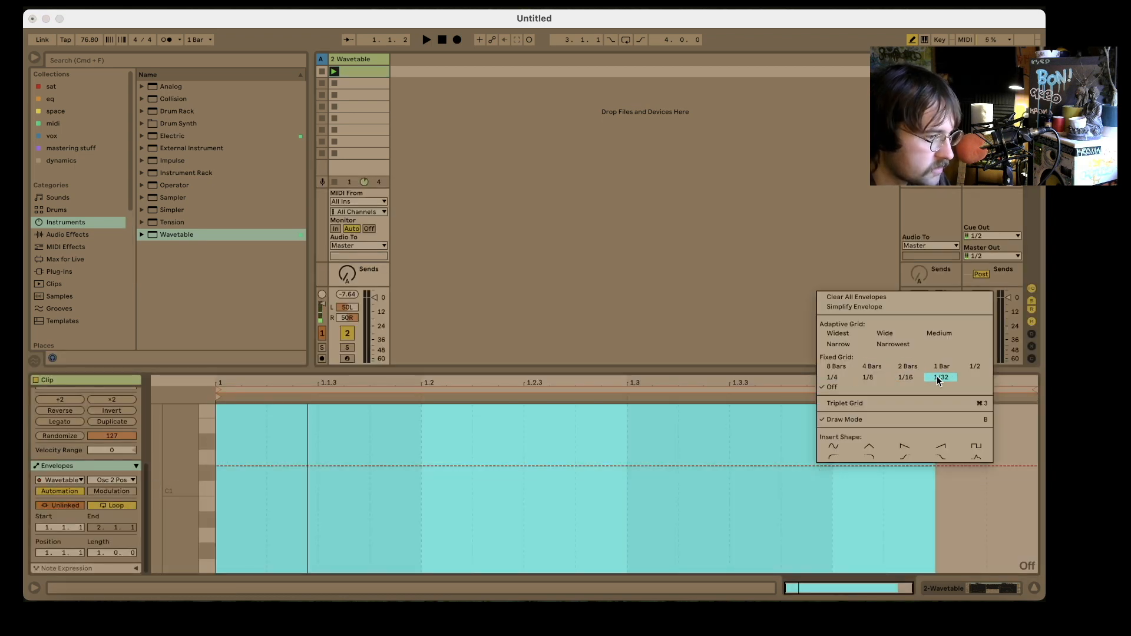
left_click(913, 379)
left_click_drag(1033, 392, 731, 436)
- Draw an irregular freehand Osc 2 position curve across the loop with the grid off, and return to the Wavetable device
right_click(451, 470)
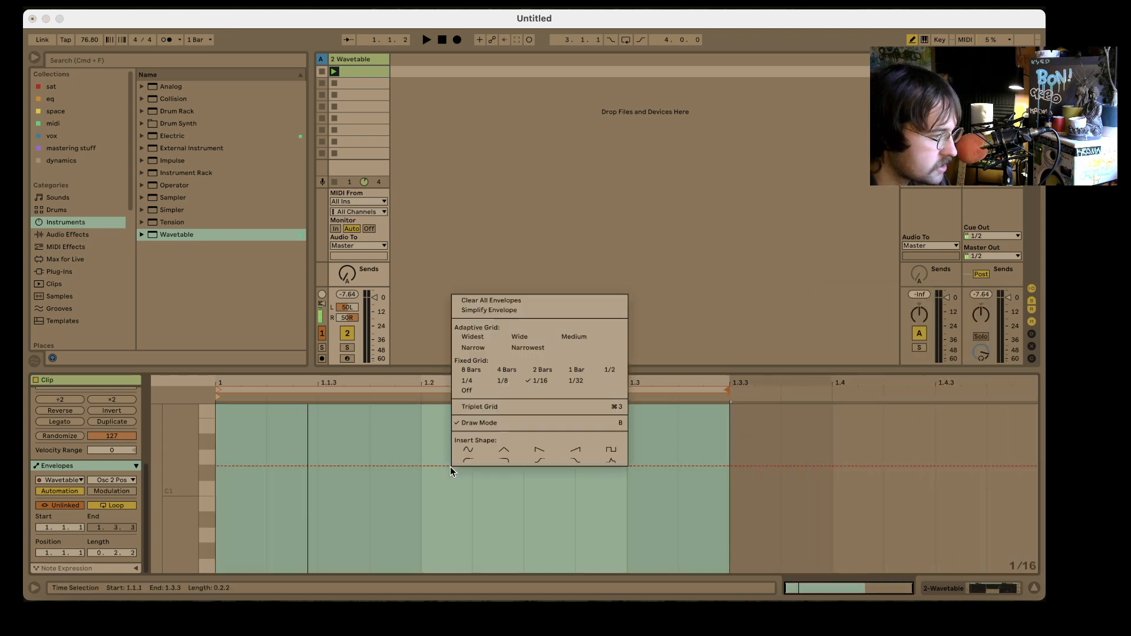
left_click(466, 389)
mouse_move(220, 463)
left_mouse_down()
mouse_move(255, 445)
mouse_move(416, 529)
mouse_move(504, 525)
mouse_move(448, 471)
mouse_move(630, 454)
mouse_move(662, 467)
left_mouse_up()
left_click_drag(660, 469, 668, 514)
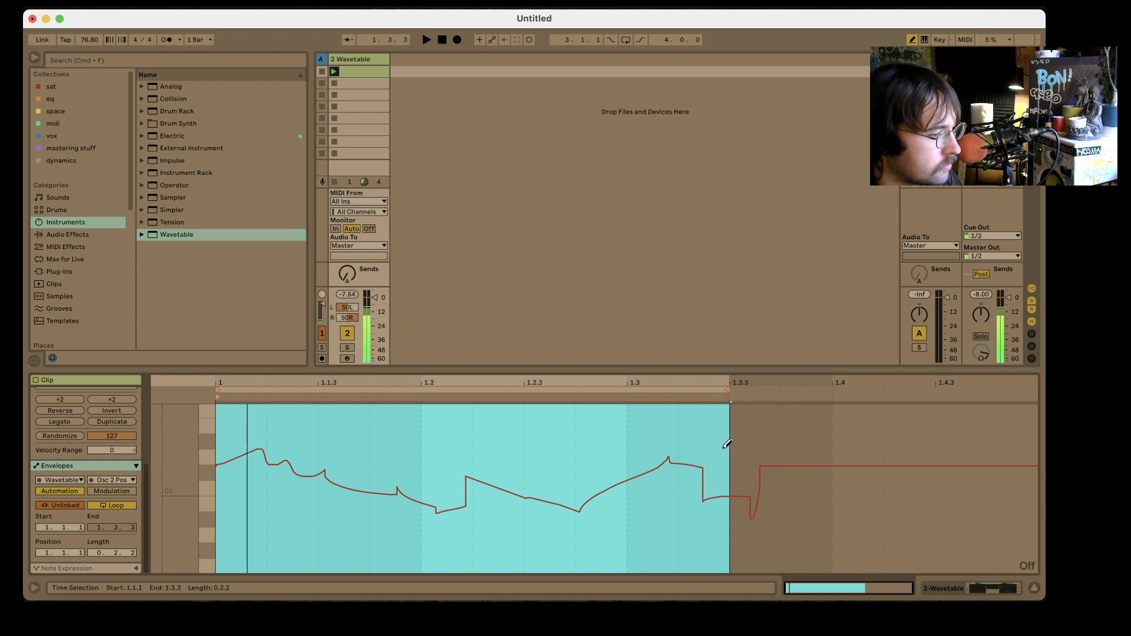
left_click(982, 589)
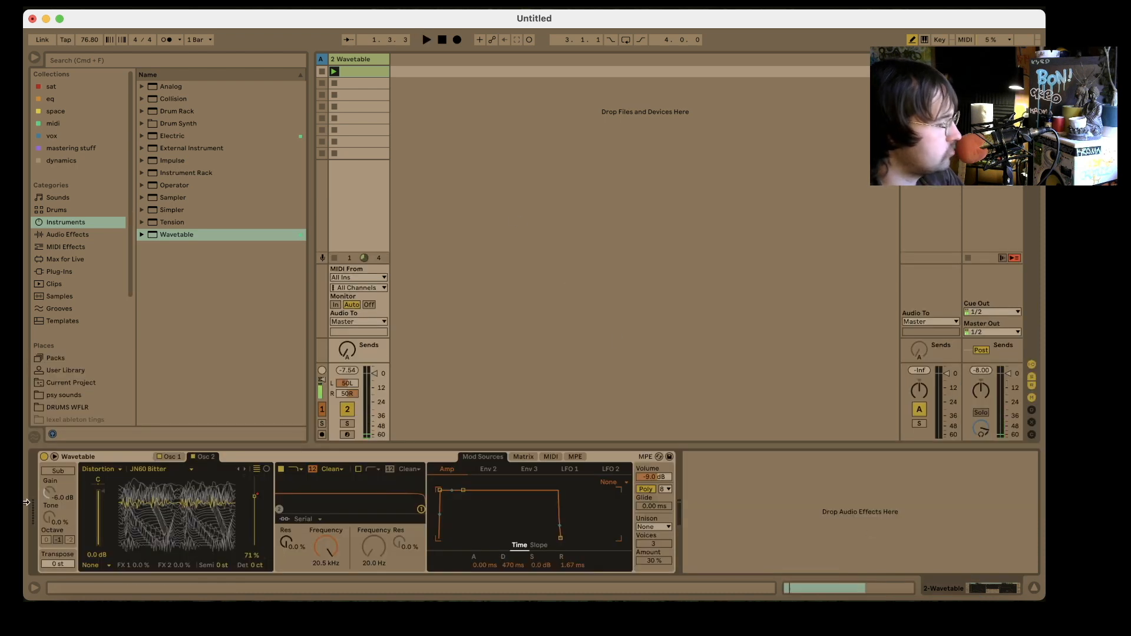
- Draw a freehand clip automation curve for the Filter 1 frequency across the bar, start playback, and redraw the curve
right_click(327, 547)
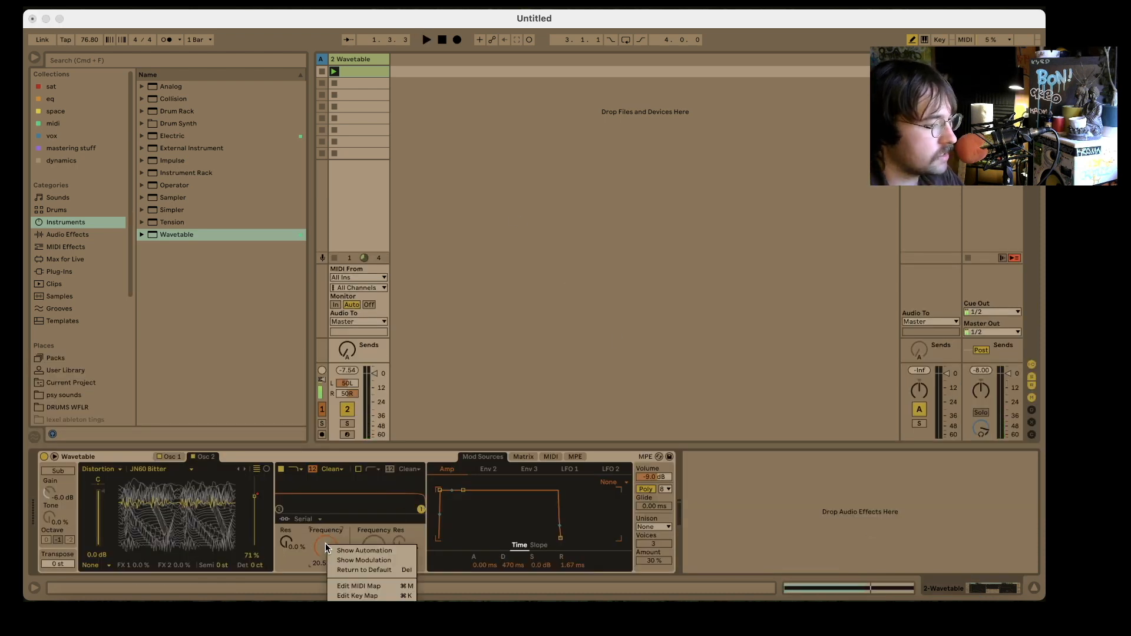
left_click(357, 552)
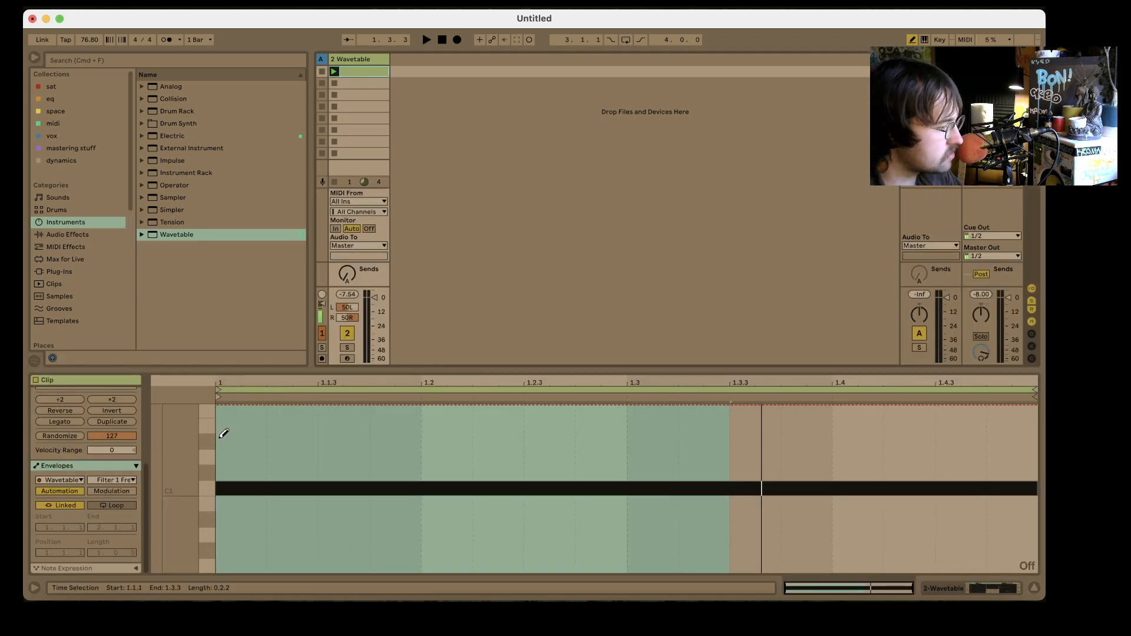
mouse_move(224, 433)
left_mouse_down()
mouse_move(372, 454)
mouse_move(429, 494)
mouse_move(1036, 486)
left_mouse_up()
key("space")
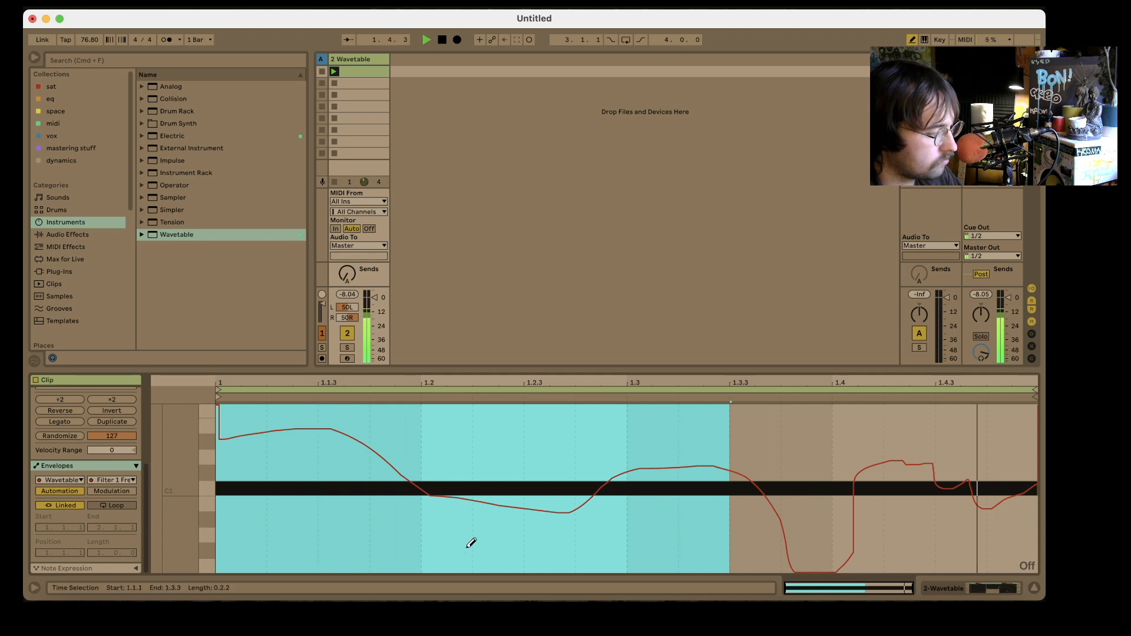
mouse_move(219, 522)
left_mouse_down()
mouse_move(270, 439)
mouse_move(434, 489)
mouse_move(565, 447)
mouse_move(664, 522)
mouse_move(815, 530)
left_mouse_up()
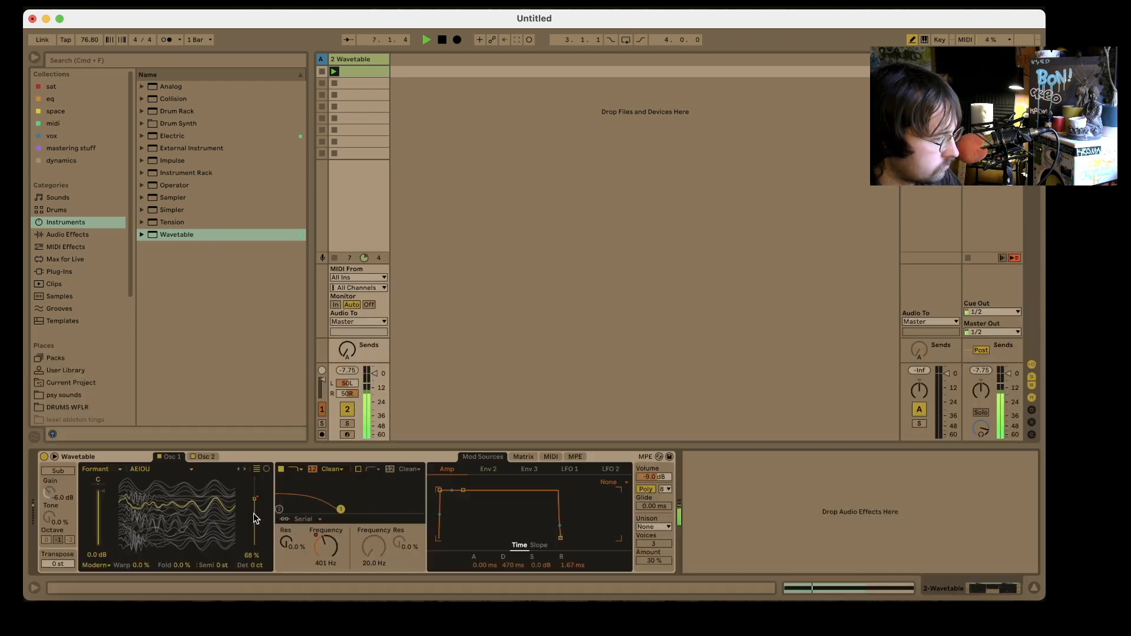
- Show the clip automation for the Filter 1 resonance and draw a freehand curve across the bar
right_click(291, 545)
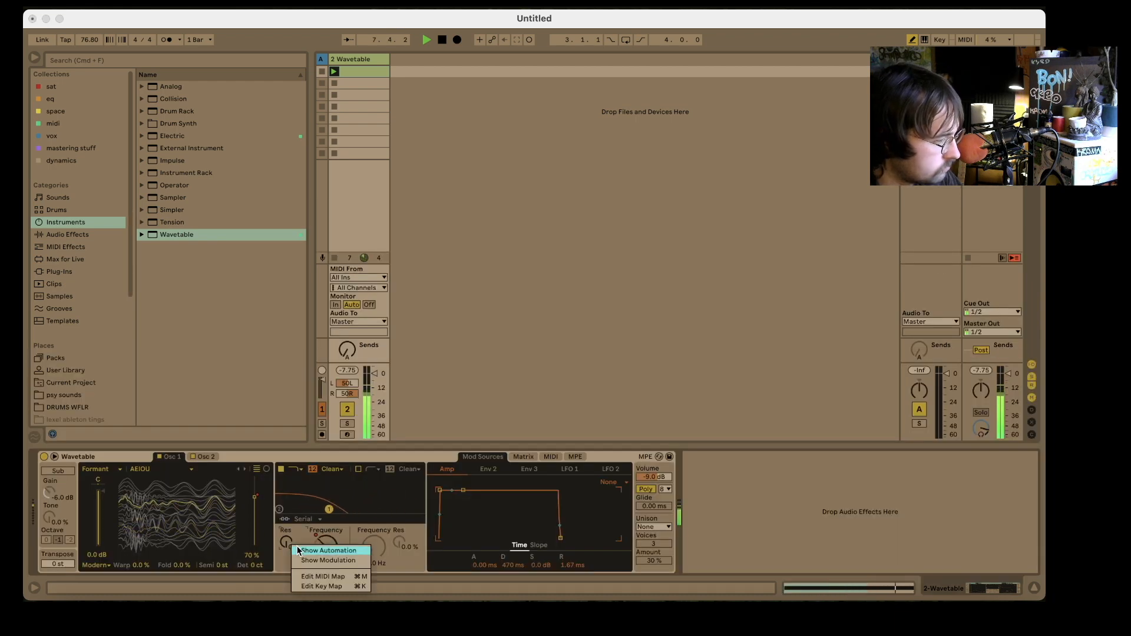
left_click(299, 550)
mouse_move(285, 527)
left_mouse_down()
mouse_move(405, 465)
mouse_move(495, 496)
mouse_move(701, 462)
mouse_move(840, 506)
mouse_move(1025, 497)
left_mouse_up()
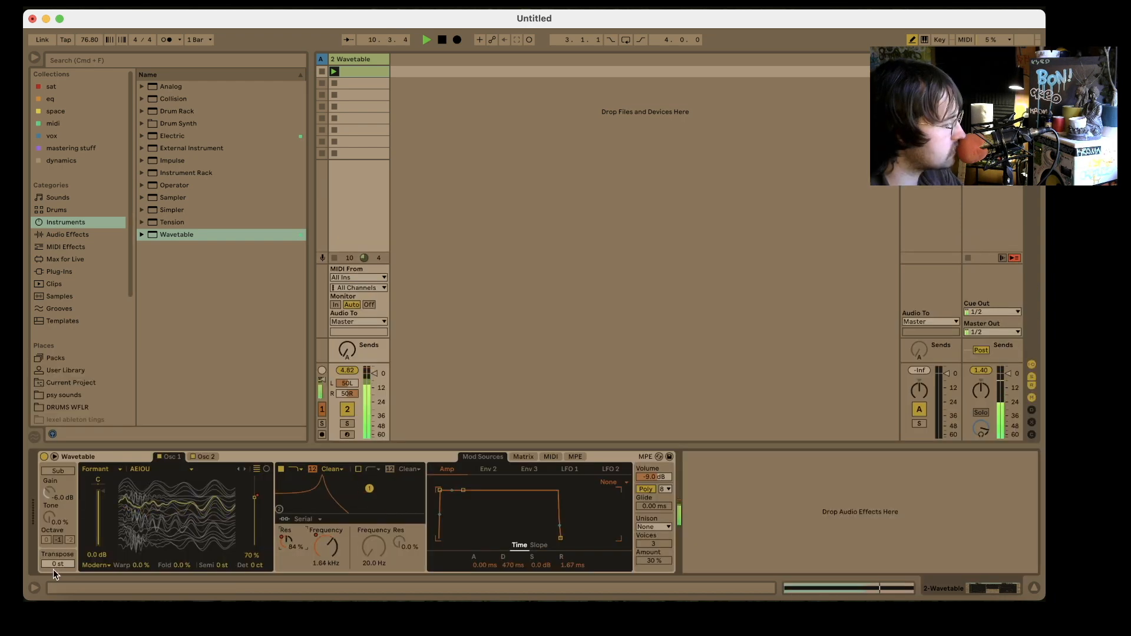
- Show the clip automation for Wavetable's Transpose, draw a freehand pitch curve from the first beat onward, and rework its first half
right_click(53, 569)
left_click(77, 524)
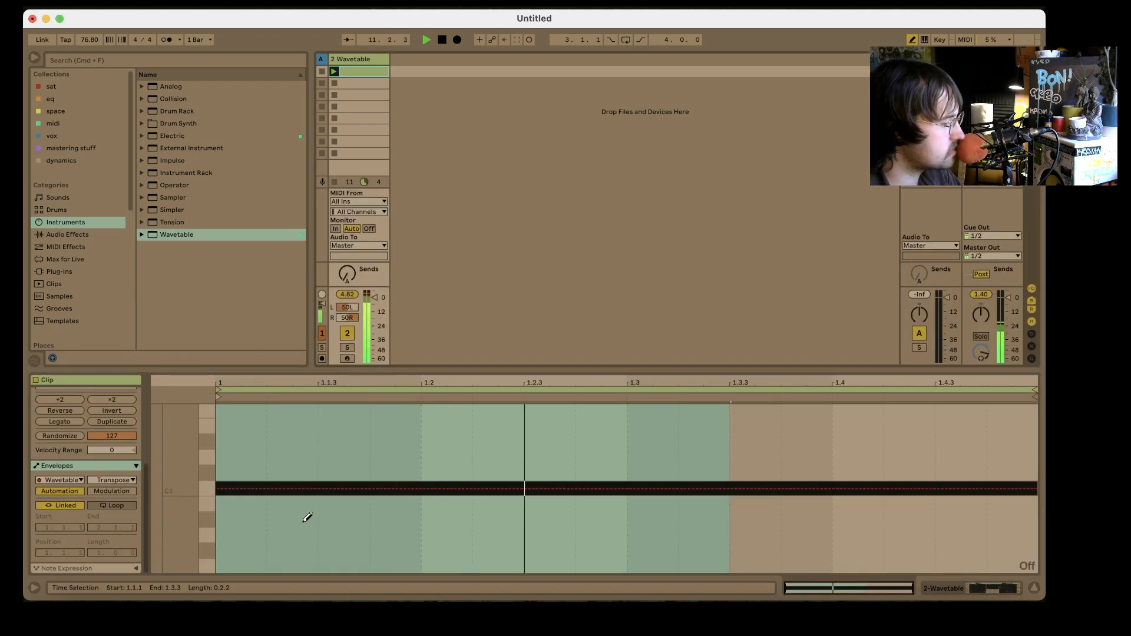
mouse_move(295, 481)
left_mouse_down()
mouse_move(501, 524)
mouse_move(579, 507)
mouse_move(677, 460)
mouse_move(742, 505)
mouse_move(808, 494)
mouse_move(1001, 507)
mouse_move(1033, 495)
left_mouse_up()
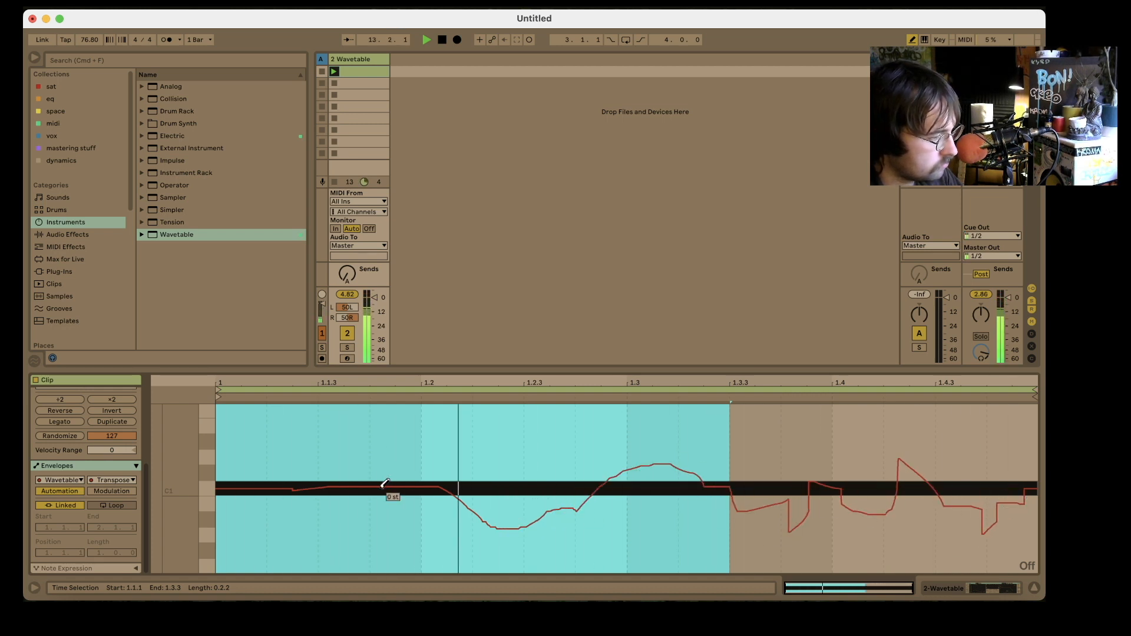
mouse_move(384, 483)
left_mouse_down()
mouse_move(328, 478)
mouse_move(424, 514)
mouse_move(543, 501)
mouse_move(577, 510)
left_mouse_up()
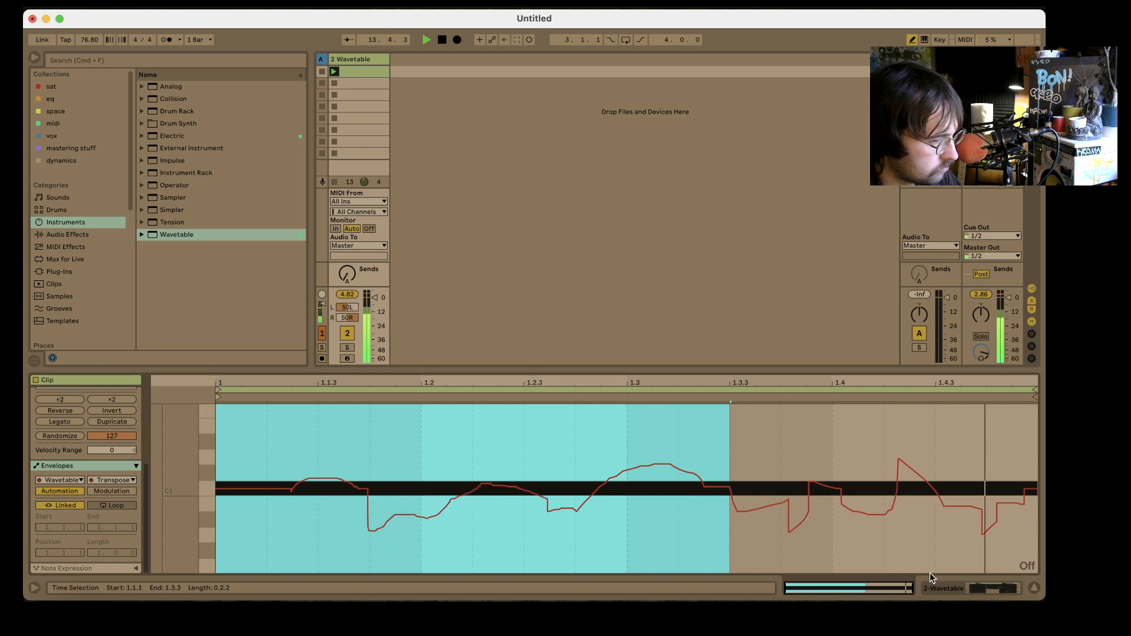
- Turn on Wavetable's second filter and draw a freehand clip automation curve for its frequency
left_click(983, 586)
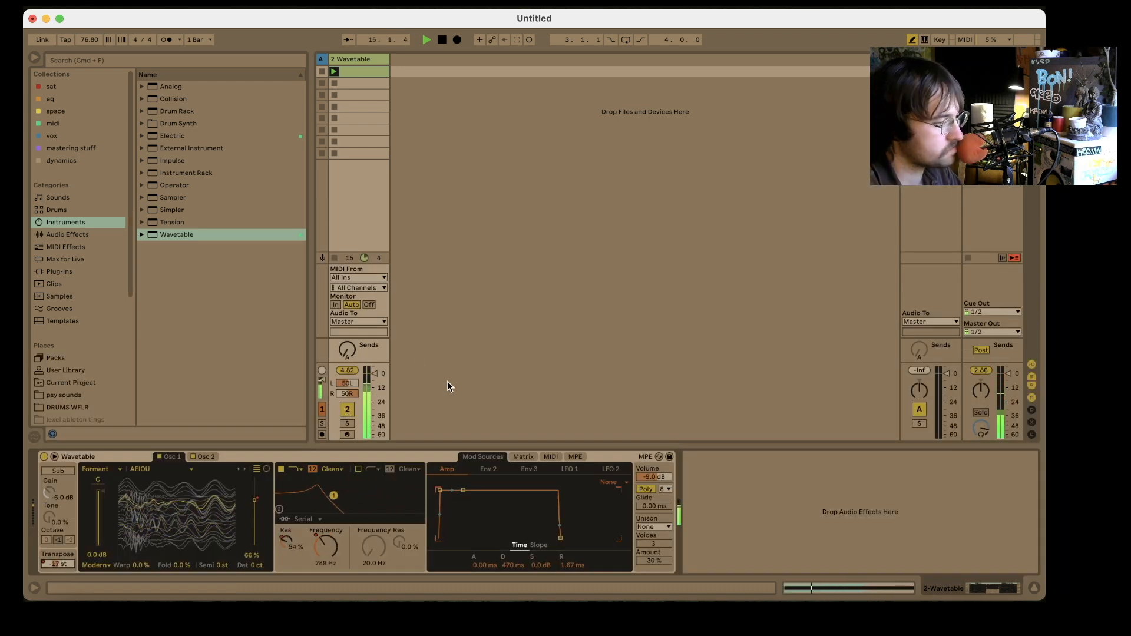
left_click(358, 470)
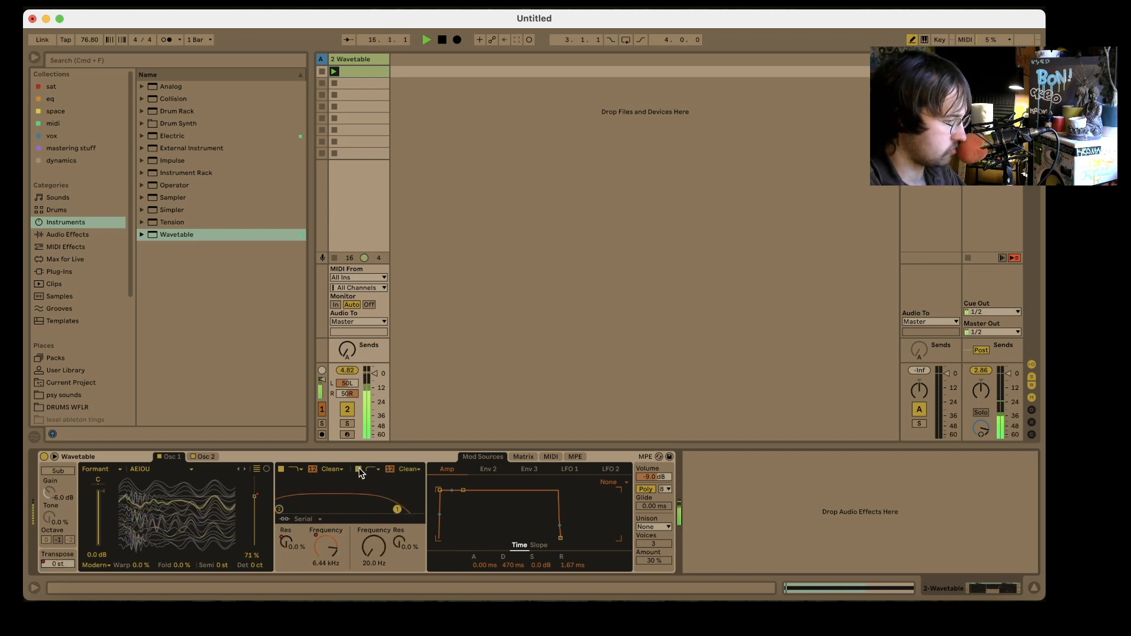
left_click(532, 456)
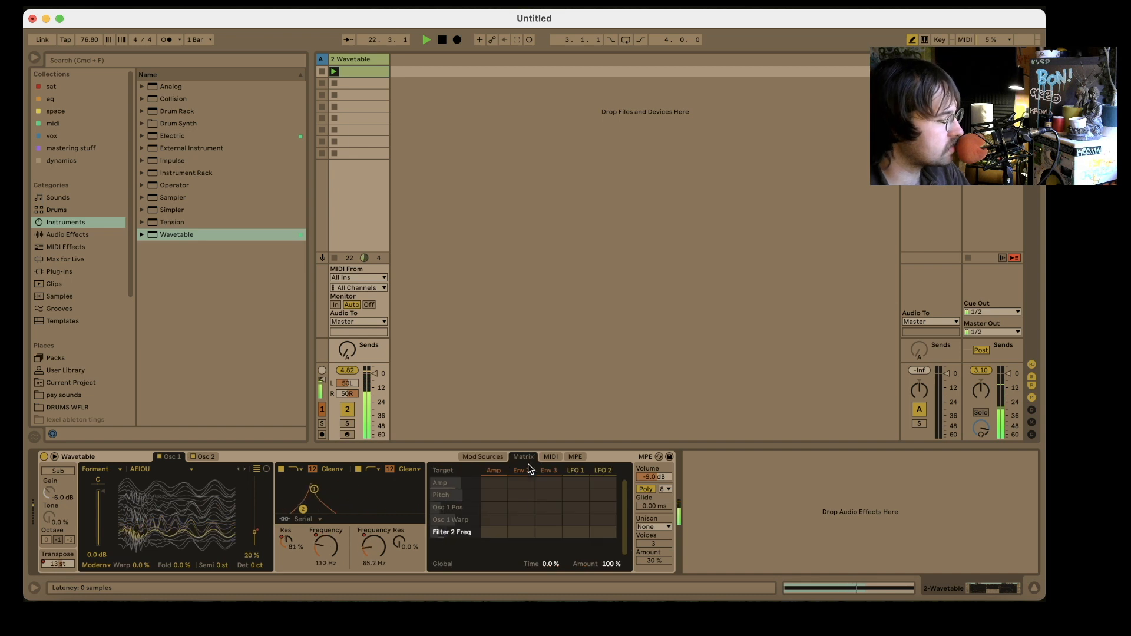
left_click(482, 457)
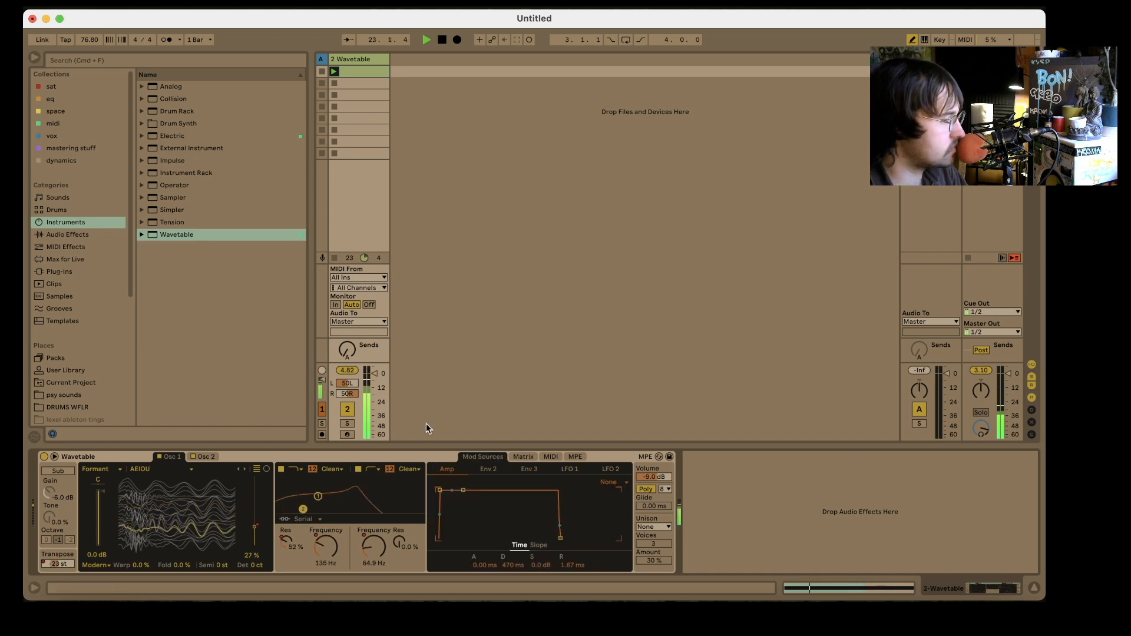
left_click(374, 69)
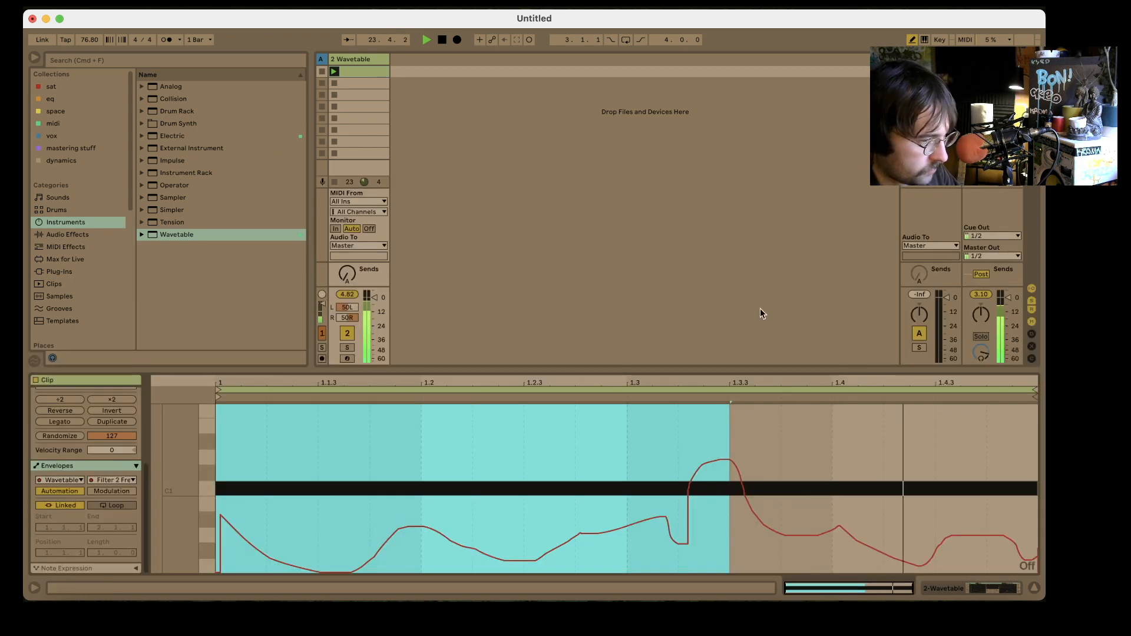
key("shift+Tab")
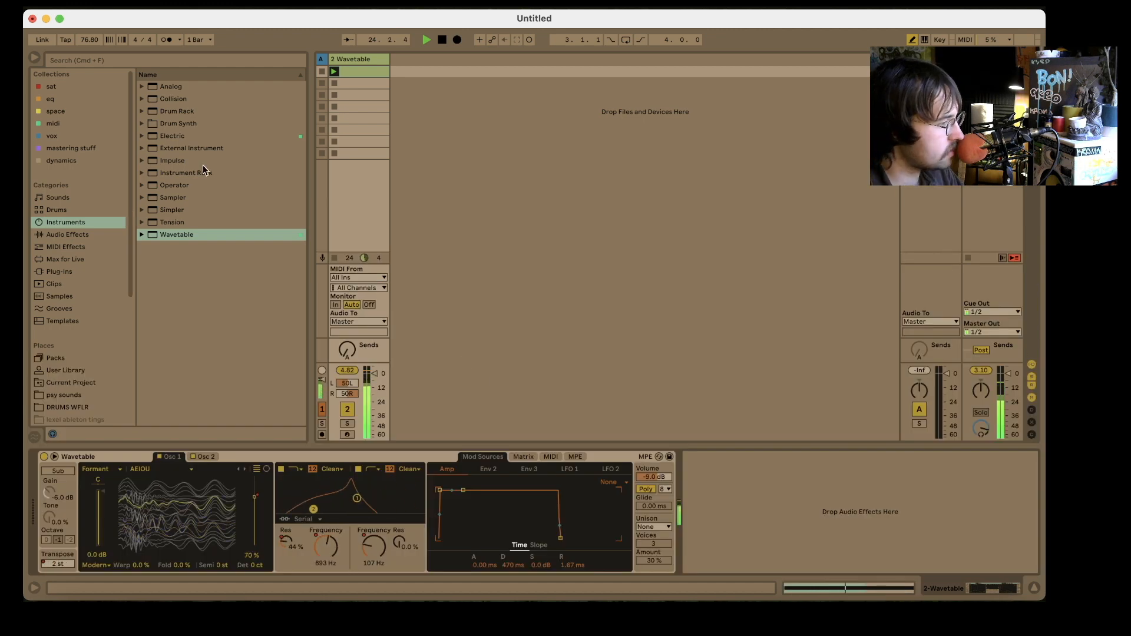
- Add the J37 (s) tape plug-in from the sat collection after Wavetable, adjust its input level, start playback, and close its window
left_click(57, 86)
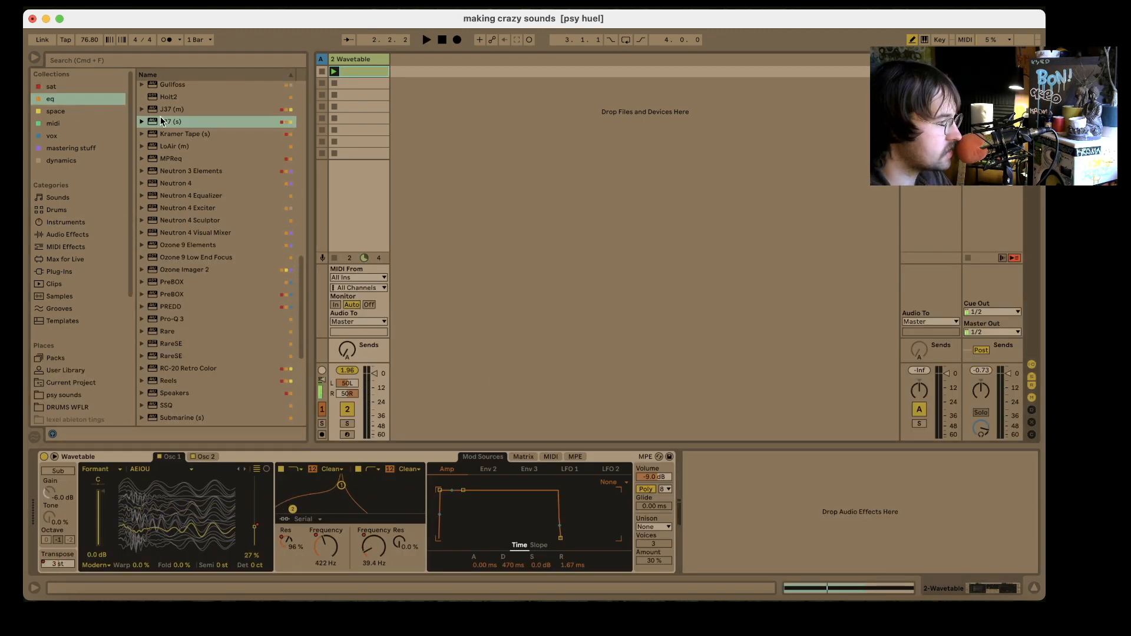
left_click_drag(162, 119, 777, 518)
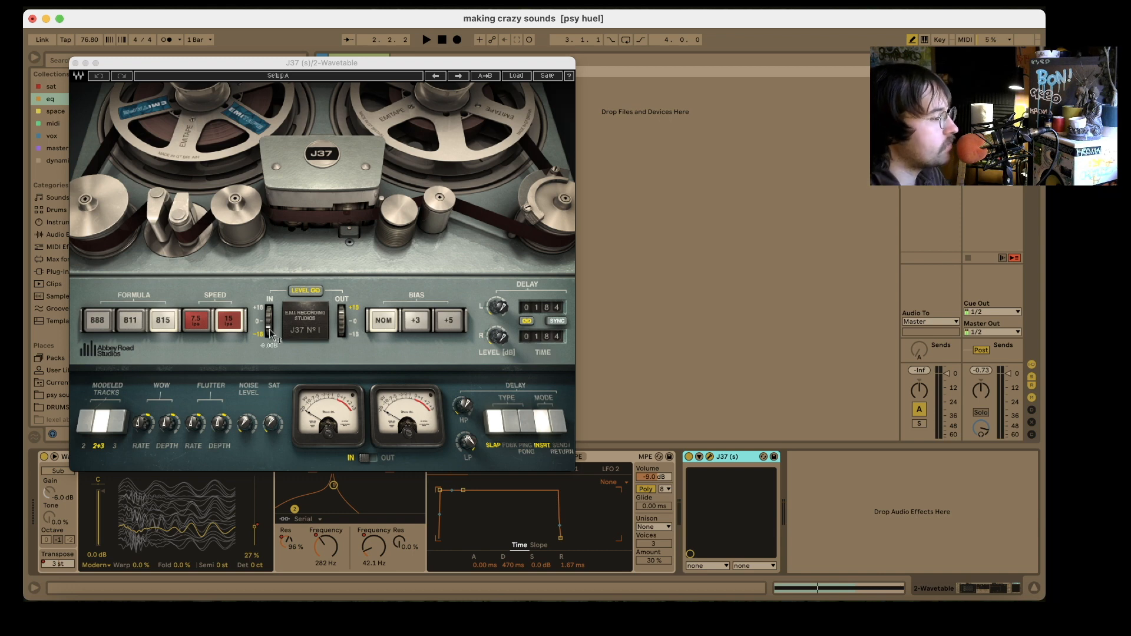
left_click_drag(271, 334, 271, 331)
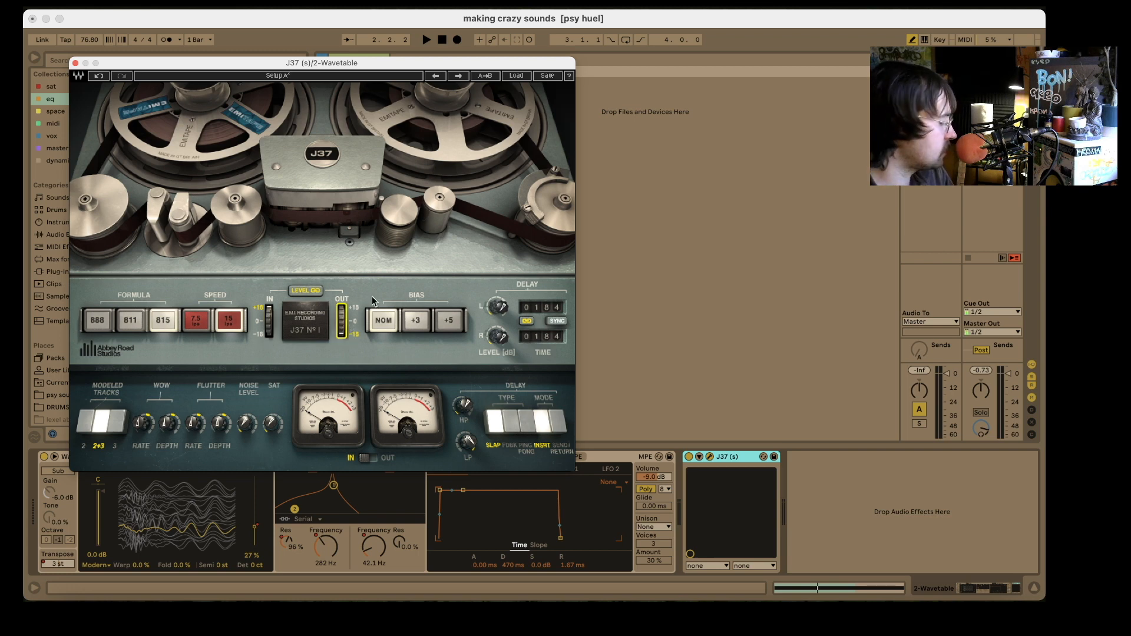
key("space")
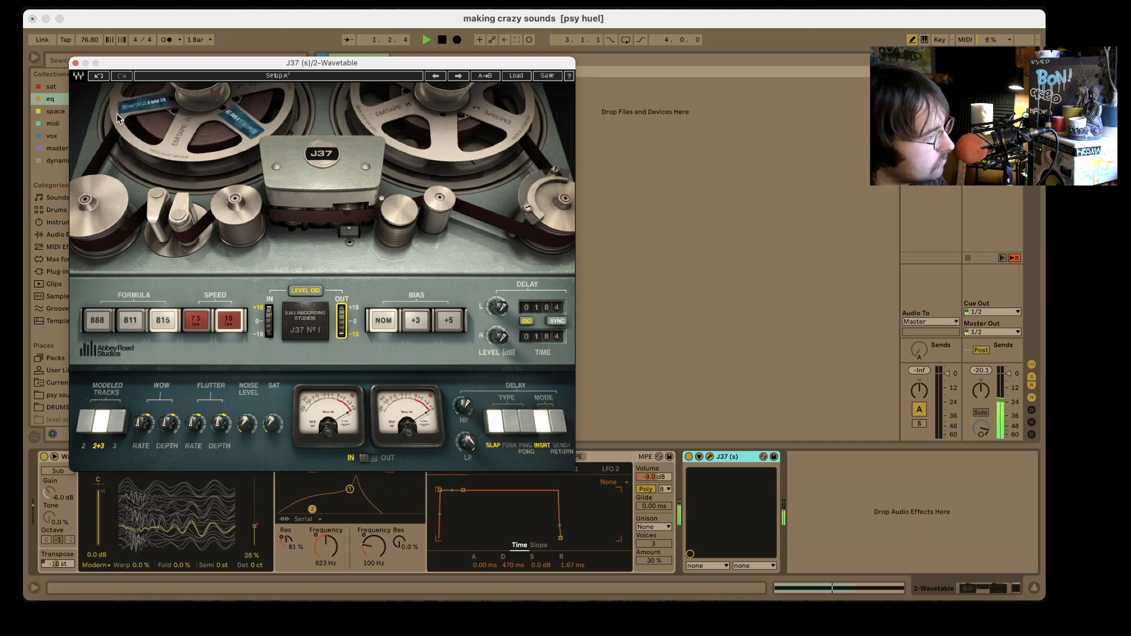
left_click(76, 63)
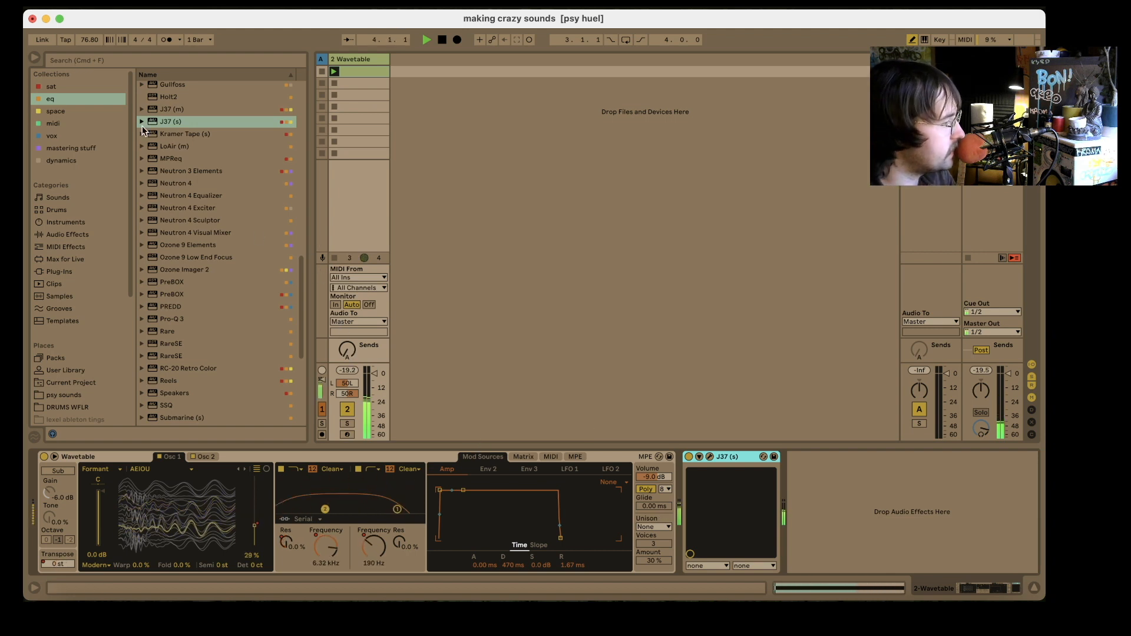
- Add a Utility from the dynamics collection after J37 and set its gain to 5 dB
left_click(62, 161)
double_click(153, 149)
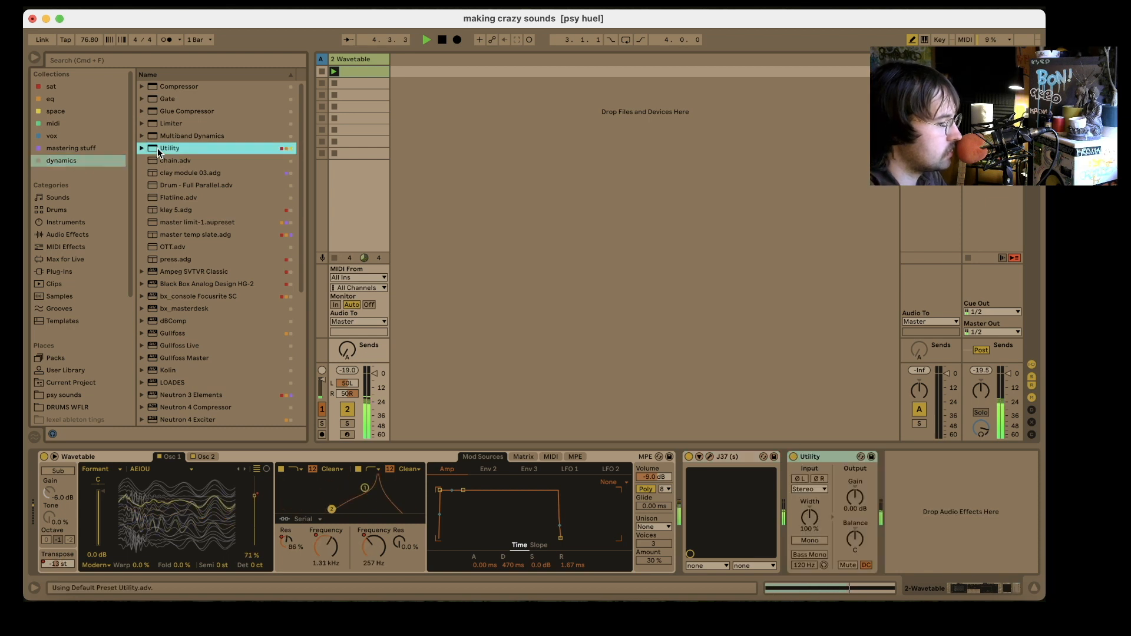
left_click(854, 510)
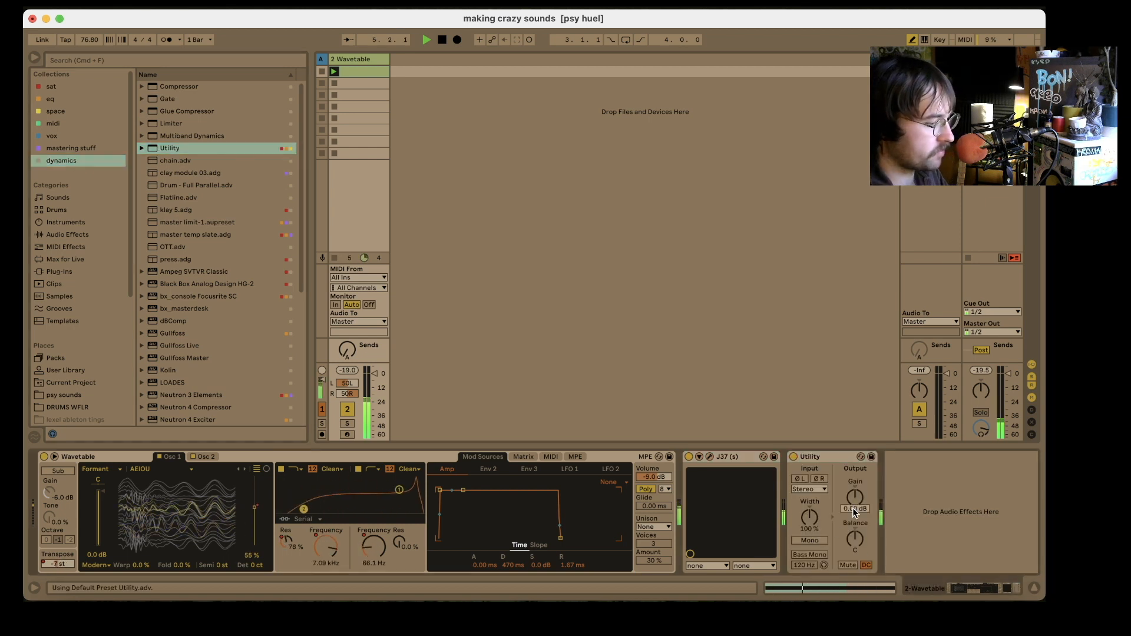
type("5")
key("Return")
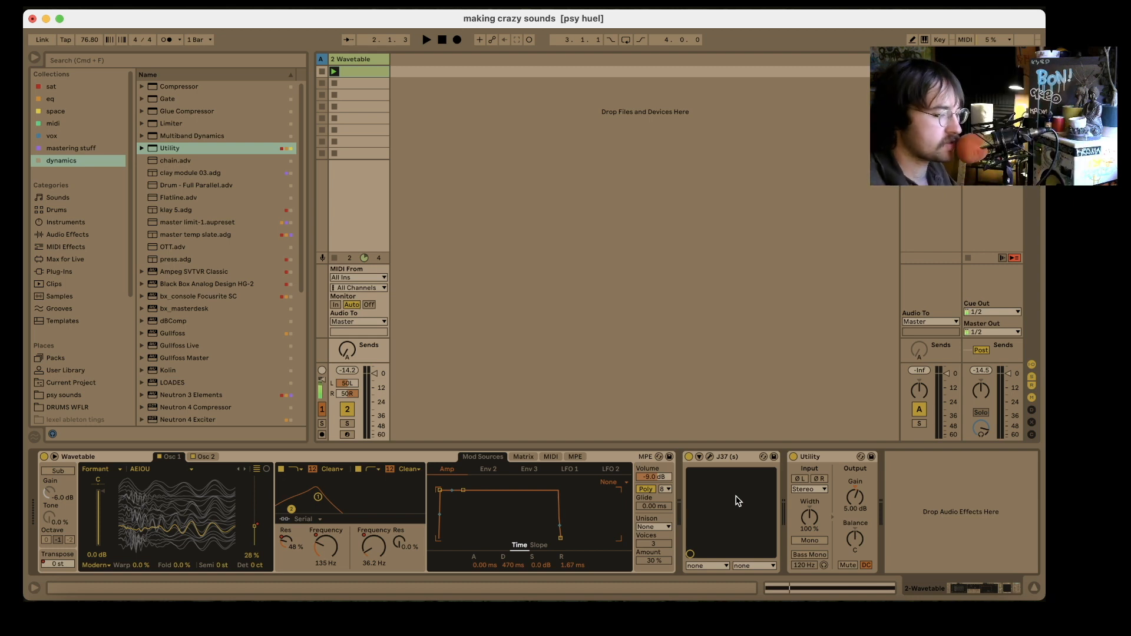
- Insert an Auto Filter from the eq collection between Wavetable and J37, and sweep its resonant low-pass cutoff during playback to 532 Hz with 77% resonance
left_click(51, 99)
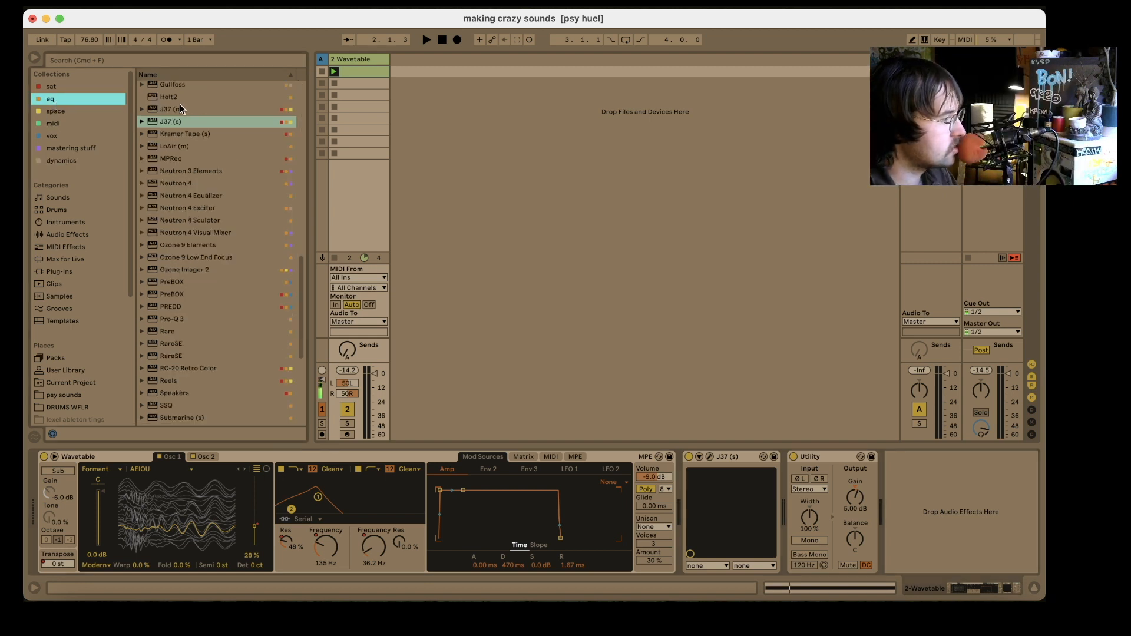
left_click_drag(173, 89, 685, 501)
key("space")
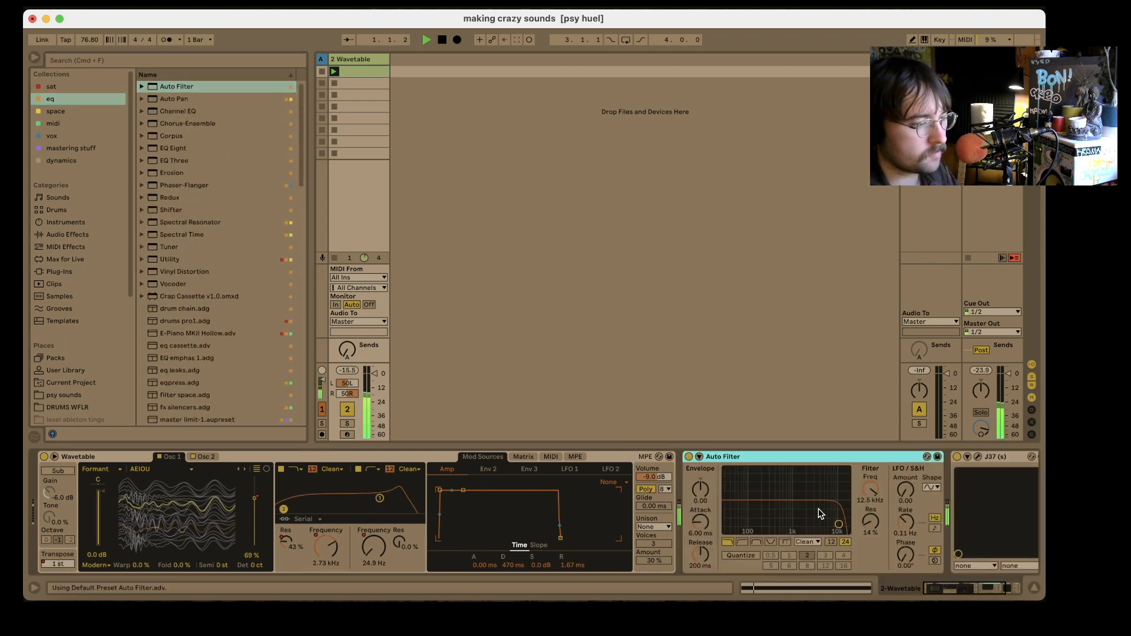
left_click_drag(839, 524, 755, 494)
scroll(754, 493, "right", 5)
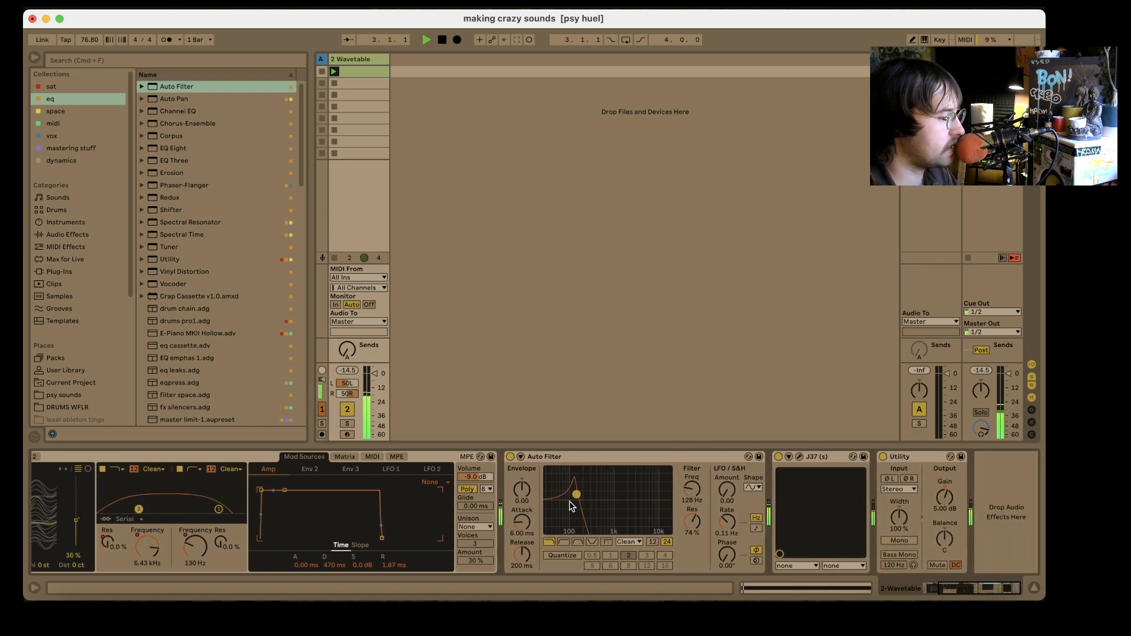
left_click_drag(578, 496, 589, 494)
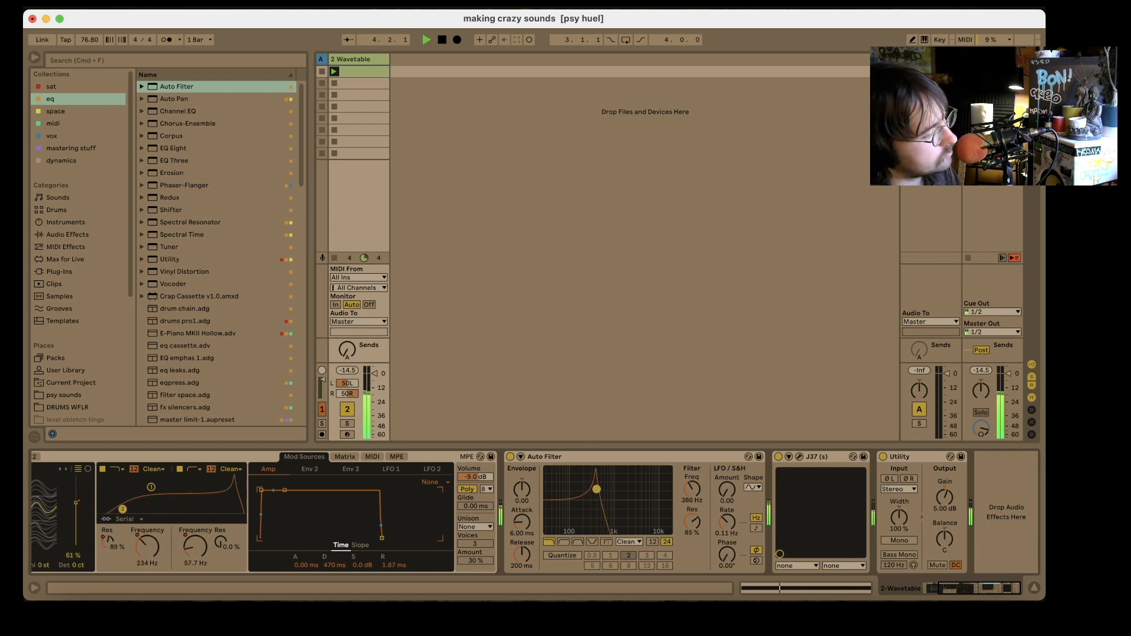
- Try the Auto Filter after J37 with its cutoff at 1.25 kHz and resonance at 33%, and move it back before J37
left_click(555, 459)
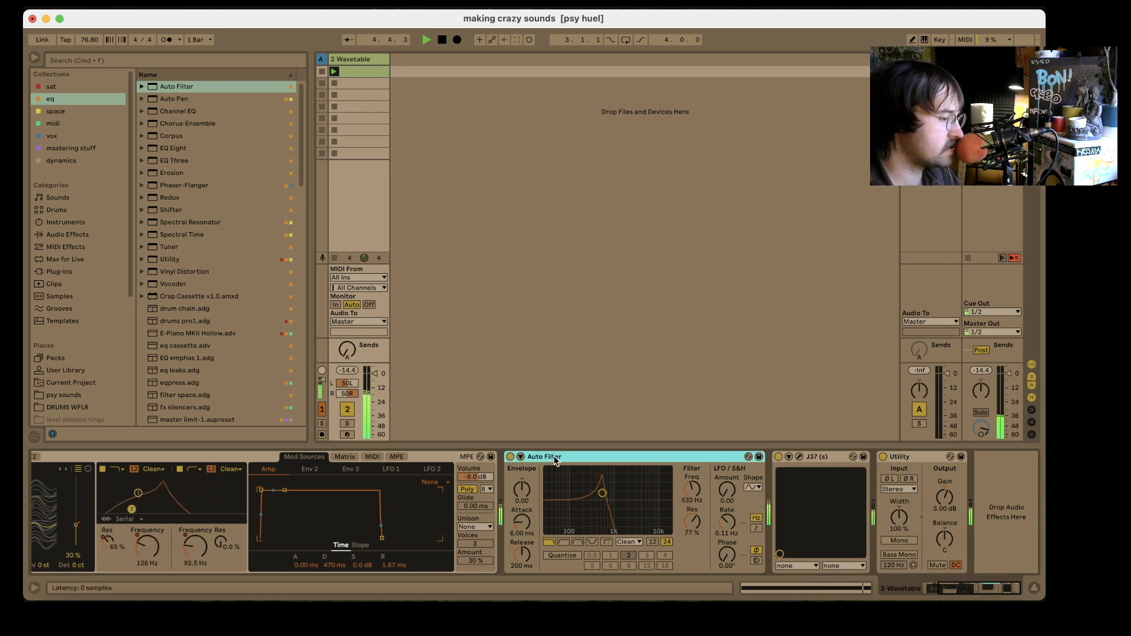
left_click_drag(802, 518, 859, 517)
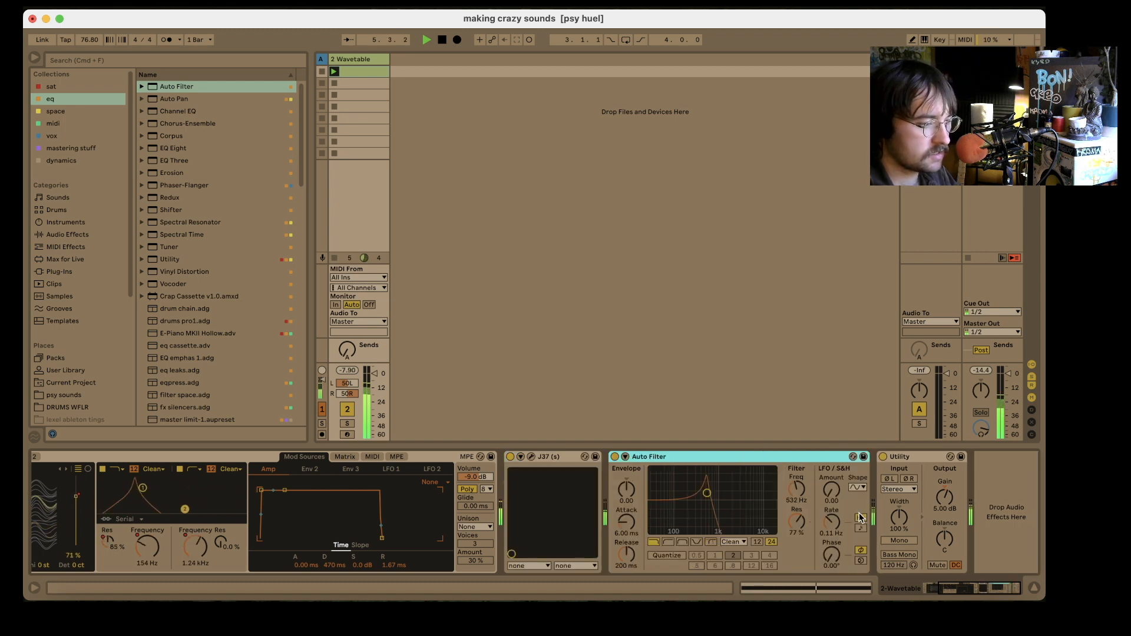
left_click_drag(701, 498, 723, 514)
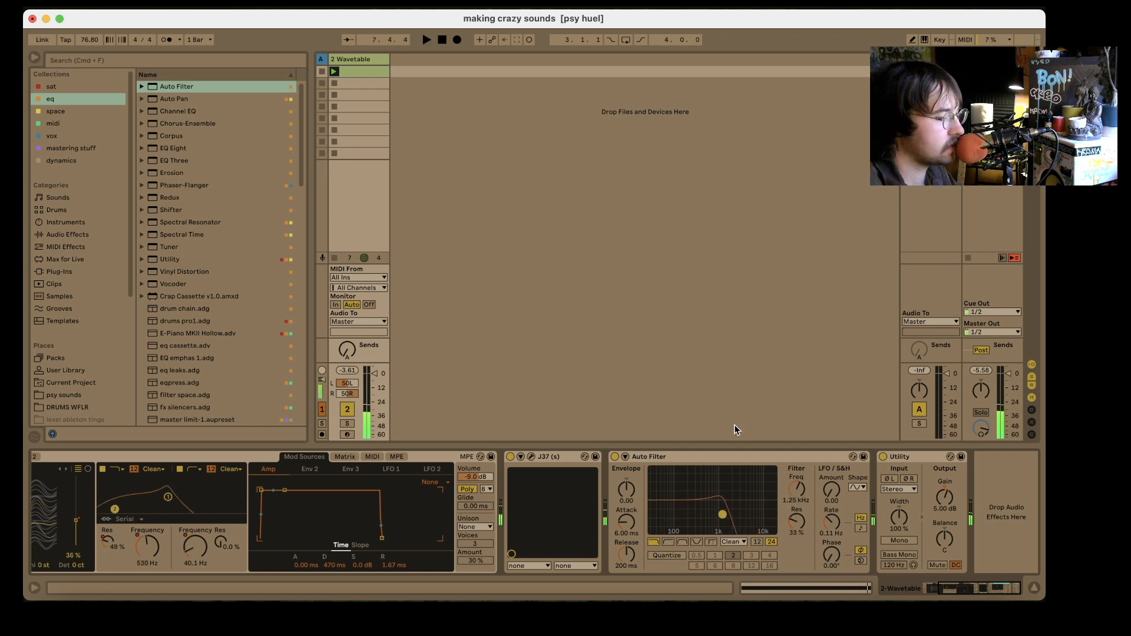
left_click_drag(731, 464, 521, 466)
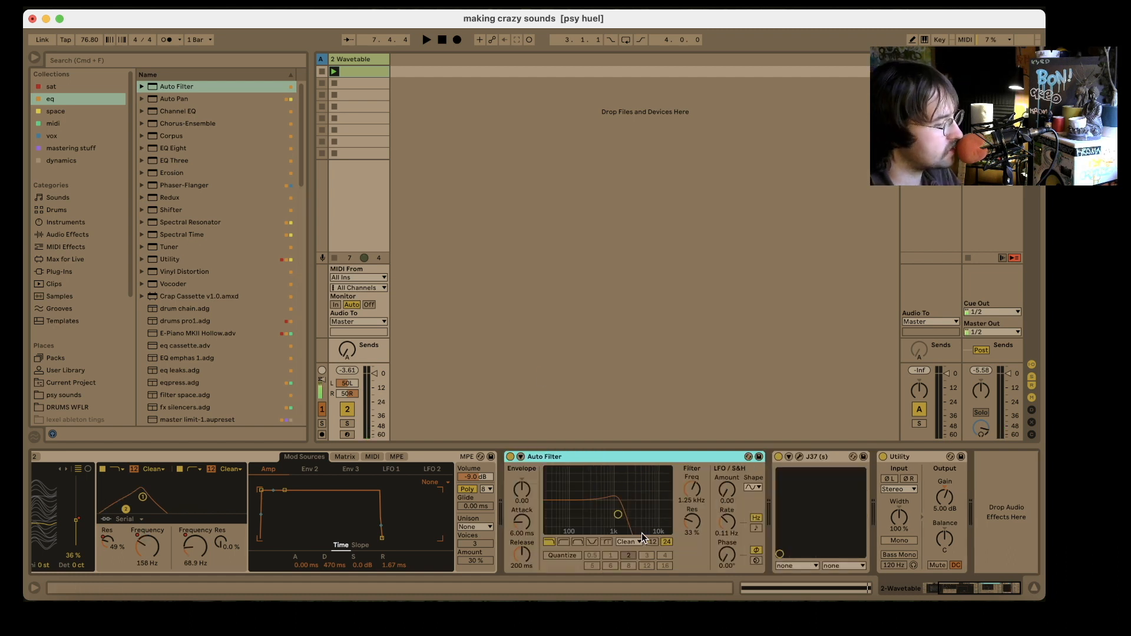
- Show the clip automation for the Auto Filter frequency and draw a rising ramp from 115 Hz to about 1.91 kHz over the first beat
right_click(693, 490)
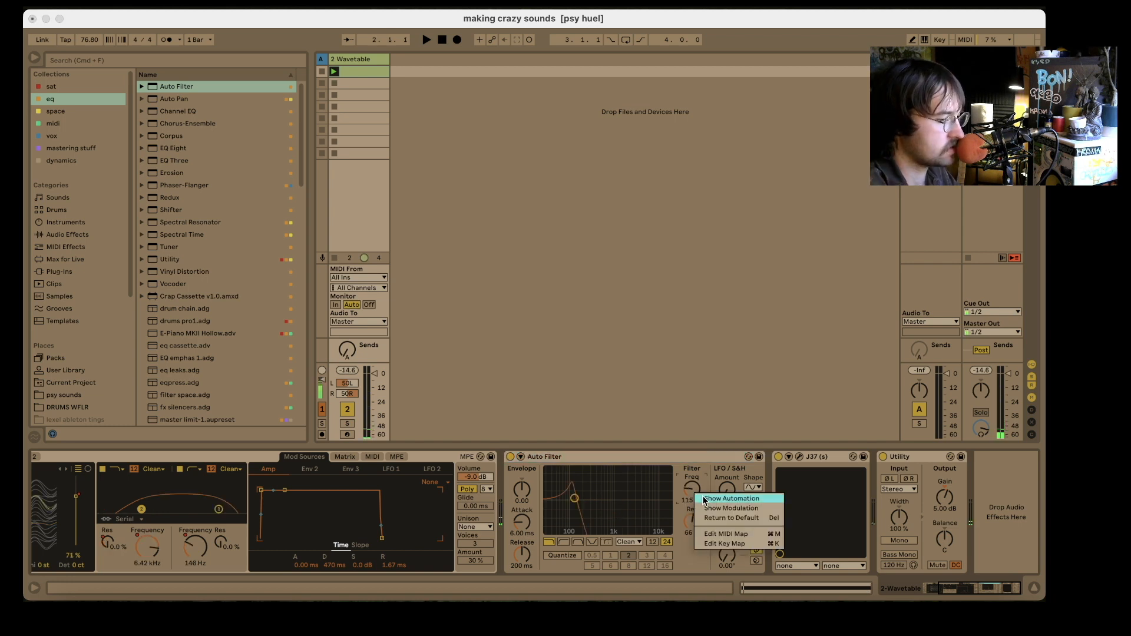
left_click(705, 500)
left_click(263, 536)
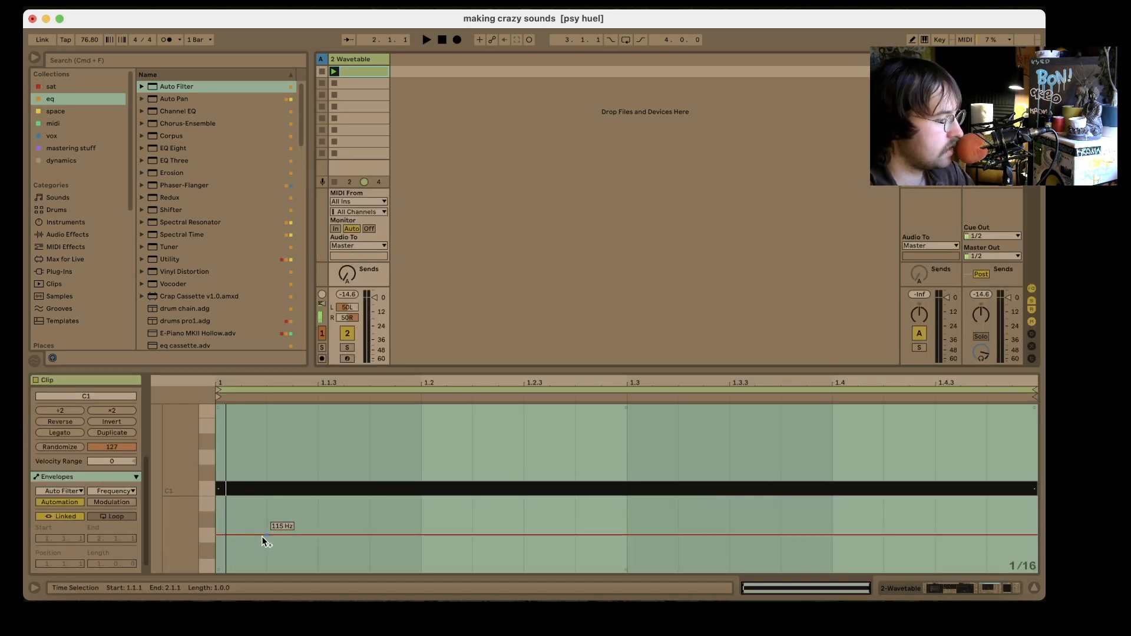
left_click(218, 535)
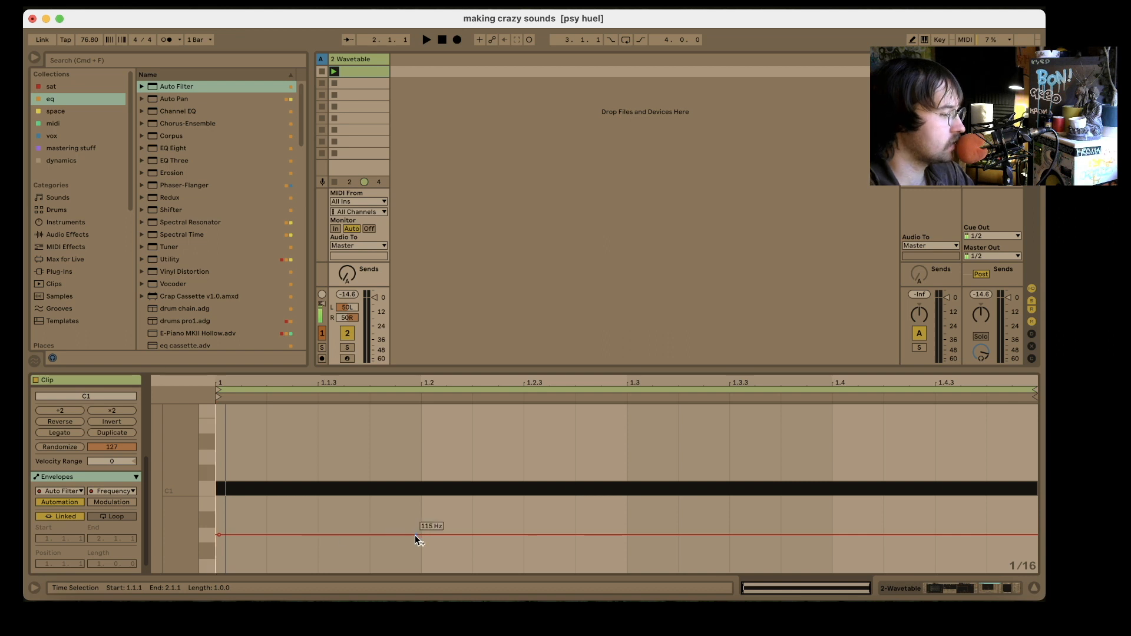
left_click_drag(420, 535, 224, 455)
- Duplicate the one-beat Auto Filter frequency ramp across the remaining three beats of the clip and start playback
key("super+d")
key("super+d")
key("super+d")
key("space")
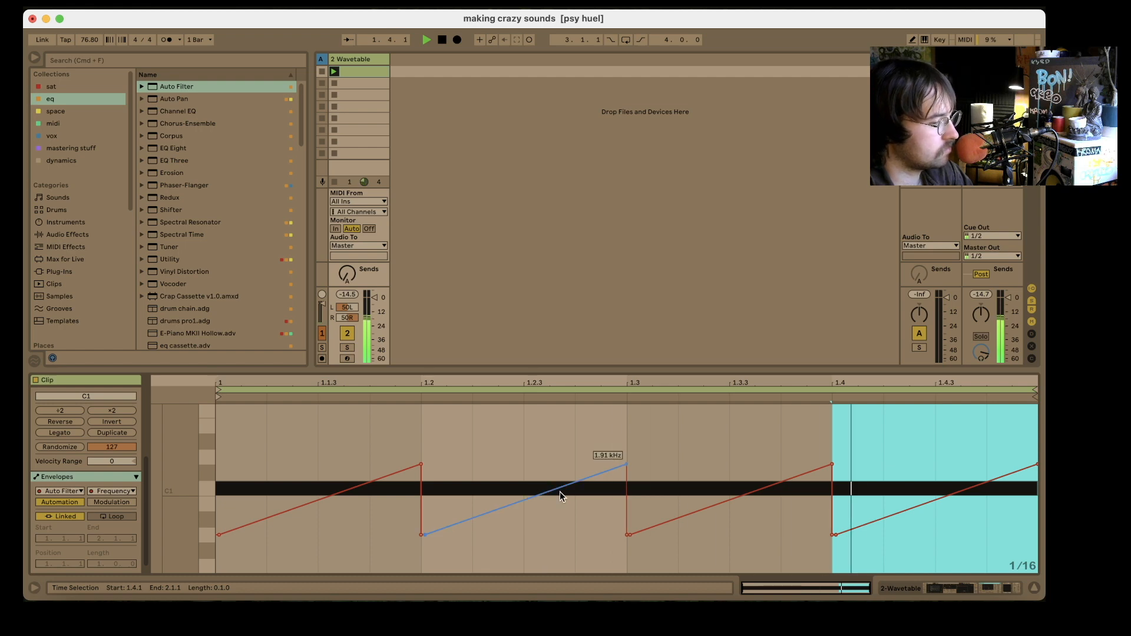
- Insert Echo from the space collection between Auto Filter and J37, using unsynced time mode, a 5.2% right offset and 25% dry/wet
left_click(966, 588)
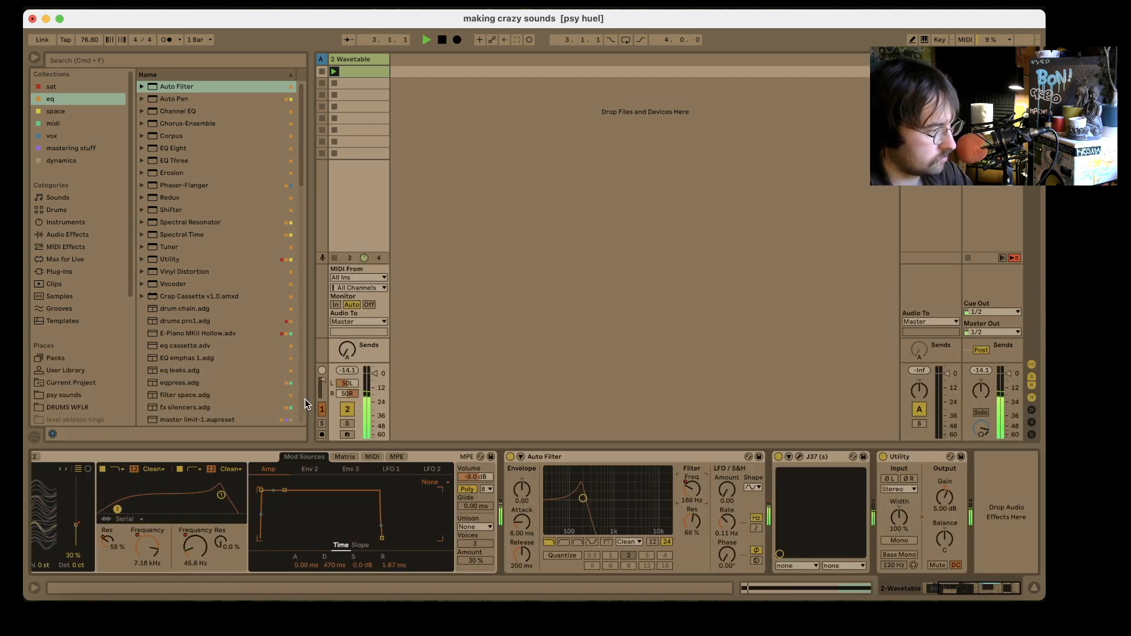
left_click(80, 112)
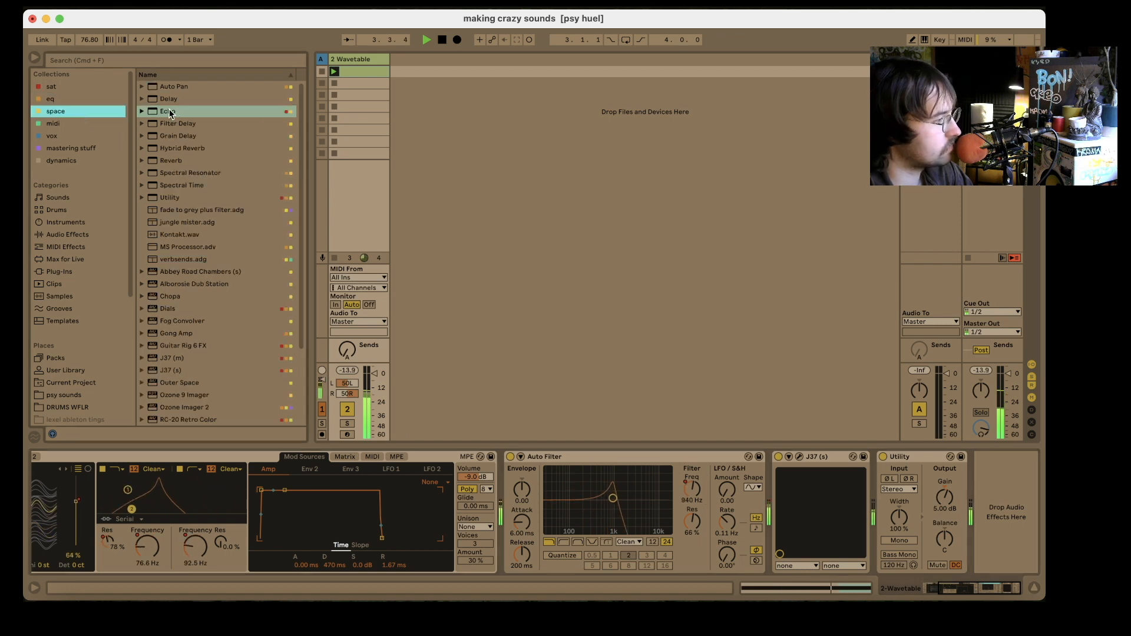
mouse_move(168, 110)
left_mouse_down()
mouse_move(676, 389)
mouse_move(772, 489)
left_mouse_up()
left_click(759, 506)
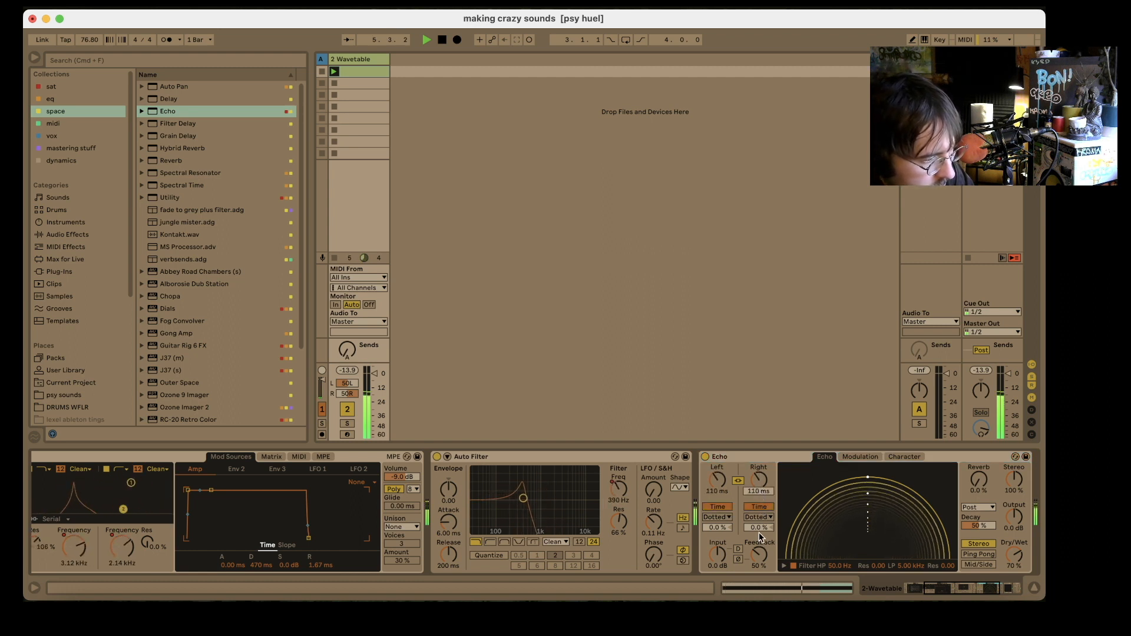
left_click_drag(759, 528, 760, 519)
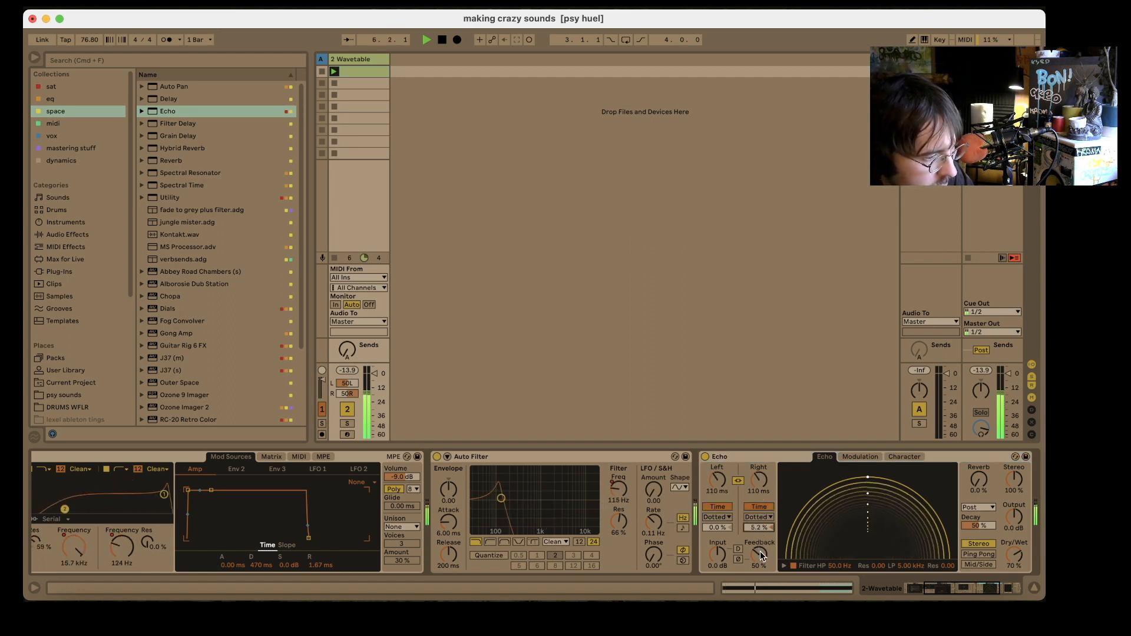
left_click_drag(1014, 554, 1014, 581)
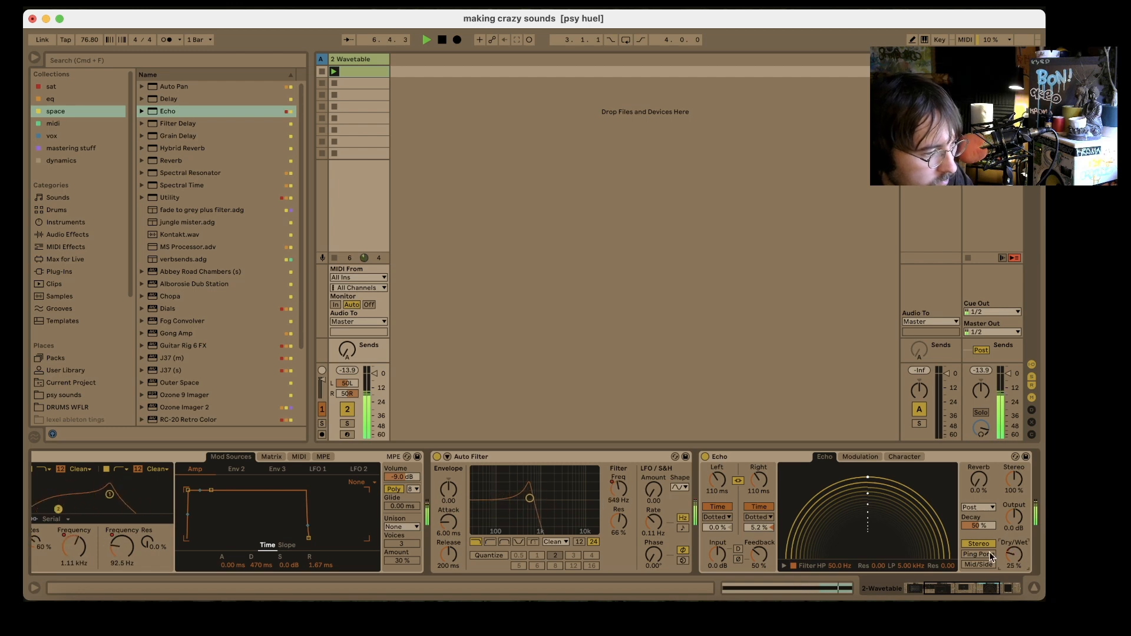
- Try Redux from the eq collection between Echo and J37, and delete it
scroll(821, 529, "right", 5)
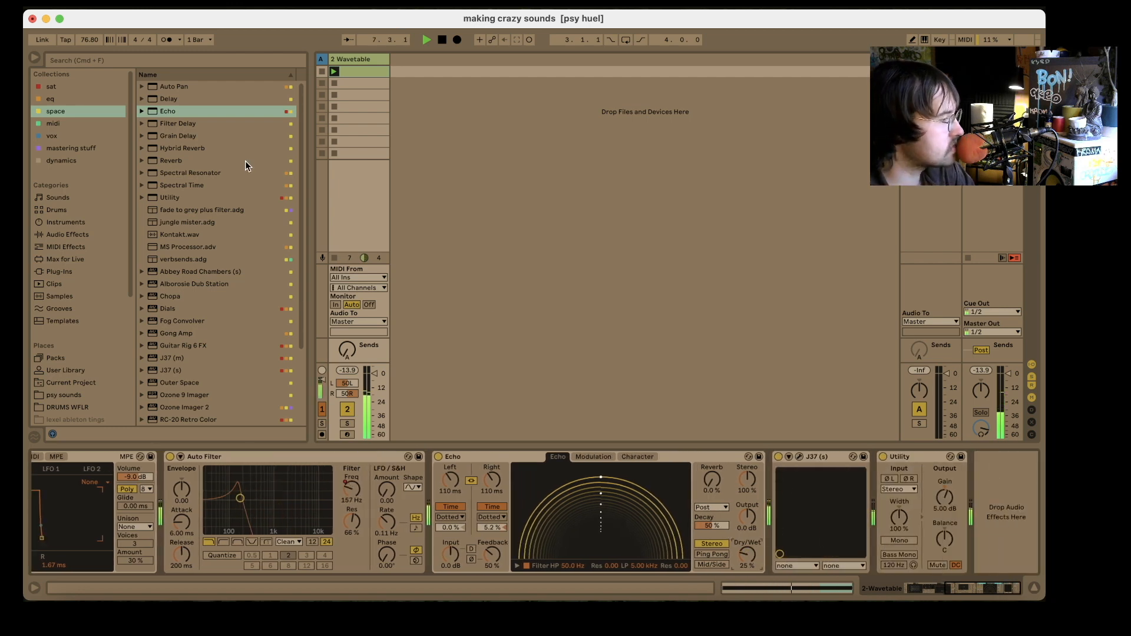
left_click(50, 100)
scroll(175, 249, "down", 10)
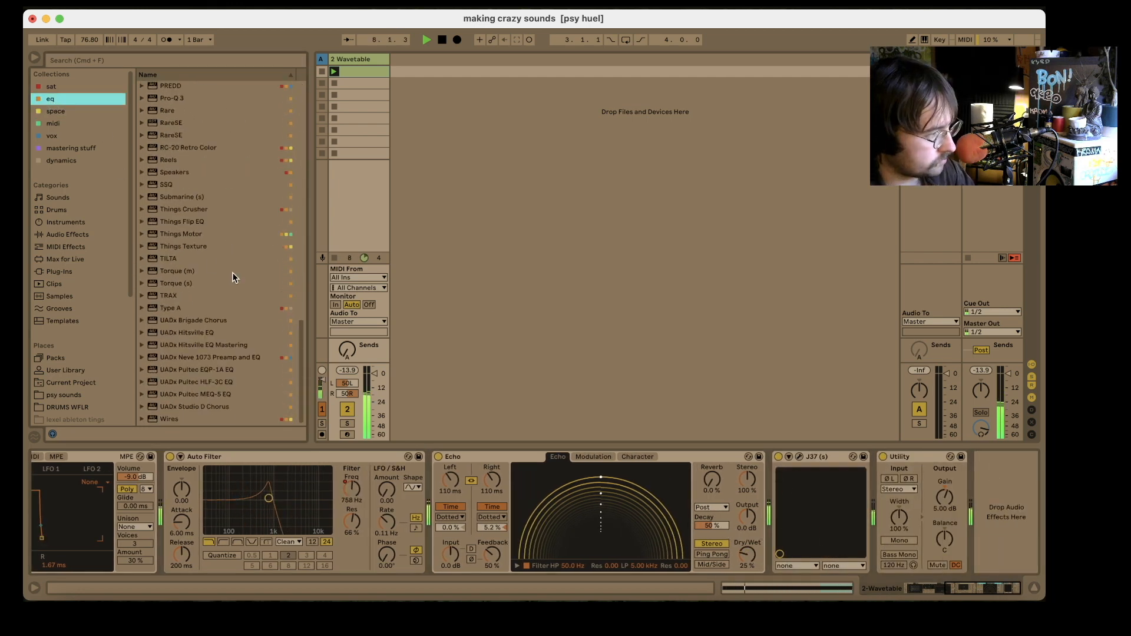
scroll(189, 229, "up", 10)
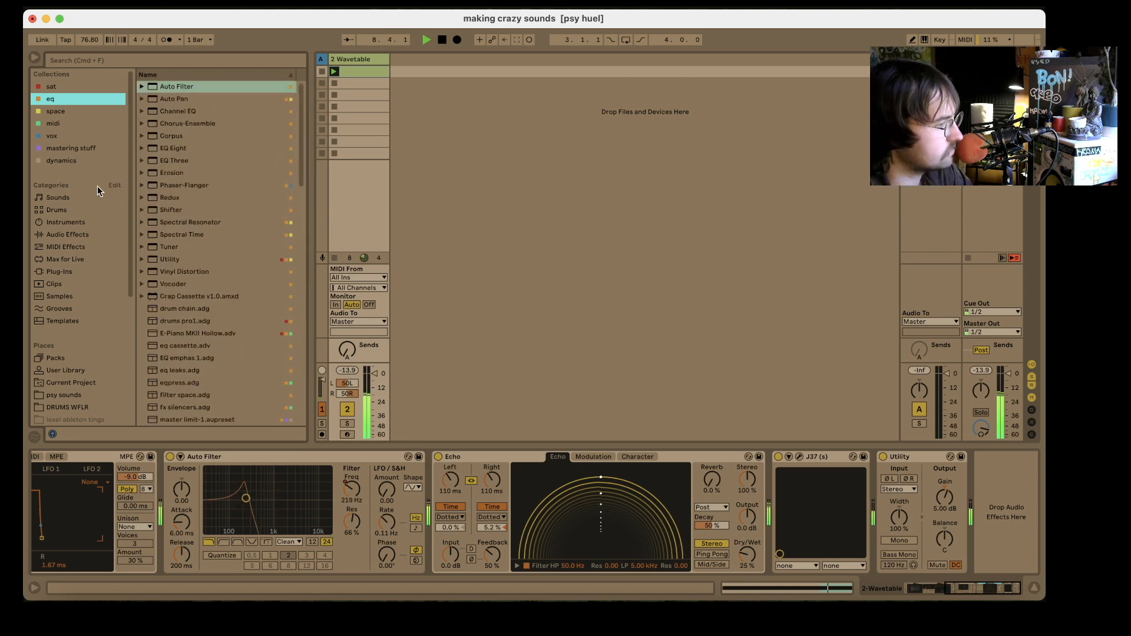
left_click_drag(165, 198, 800, 518)
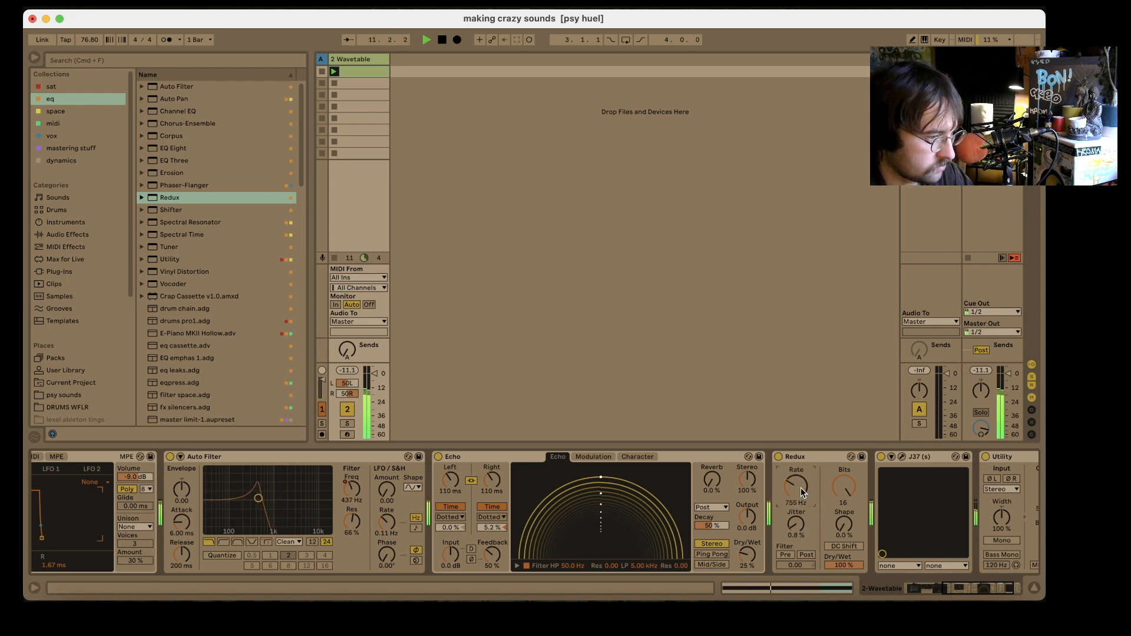
left_click(816, 461)
key("Delete")
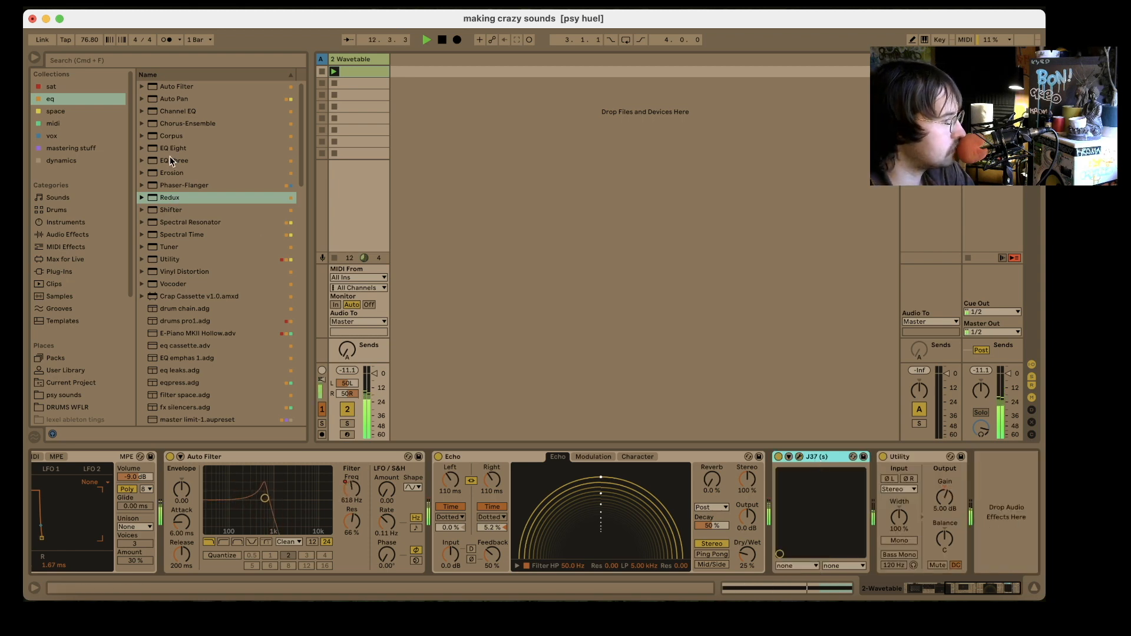
- Insert a Utility from the dynamics collection between Echo and J37 and group it into an Audio Effect Rack
left_click(80, 158)
left_click_drag(172, 150, 772, 504)
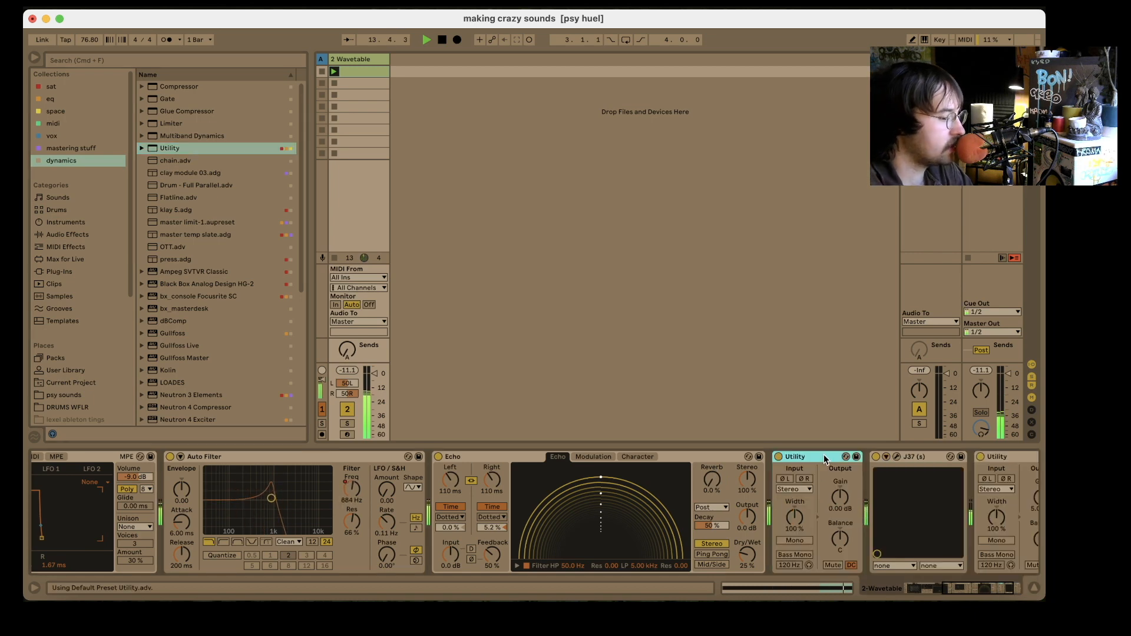
key("super+g")
- Map the grouped Utility's gain to Macro 1 and limit the mapping's maximum to 0 dB
right_click(858, 499)
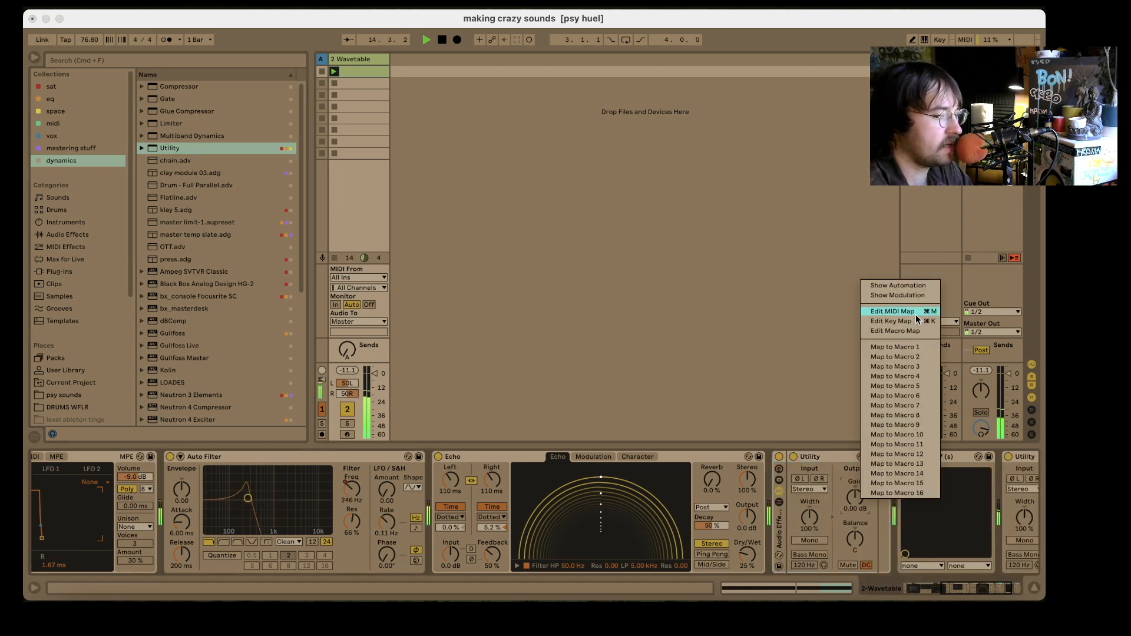
left_click(898, 350)
left_click(891, 457)
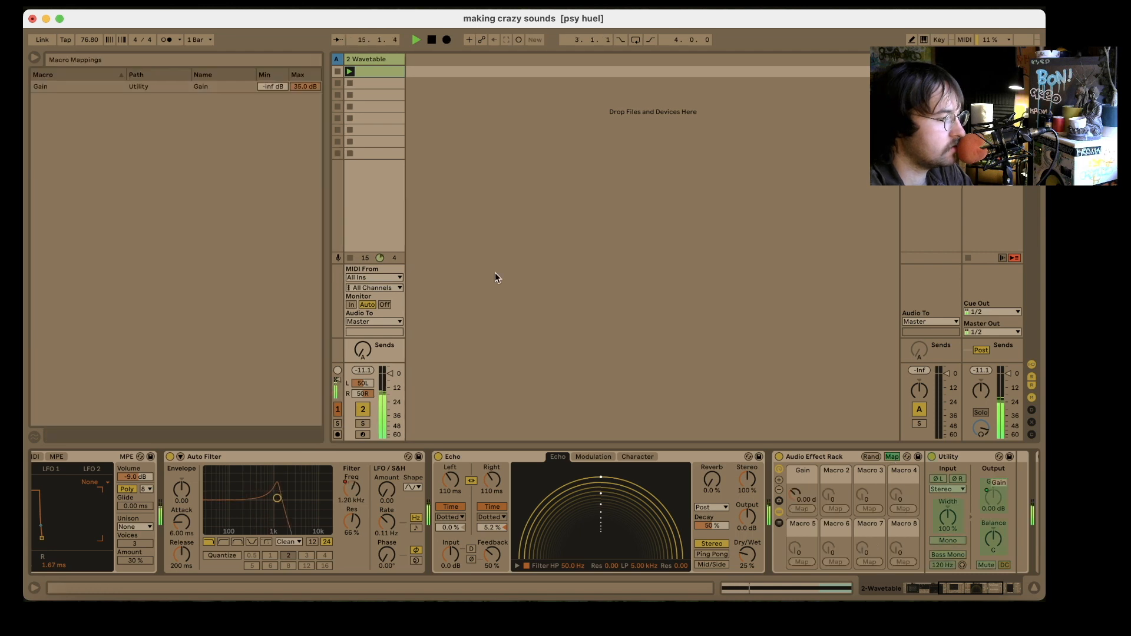
left_click(305, 86)
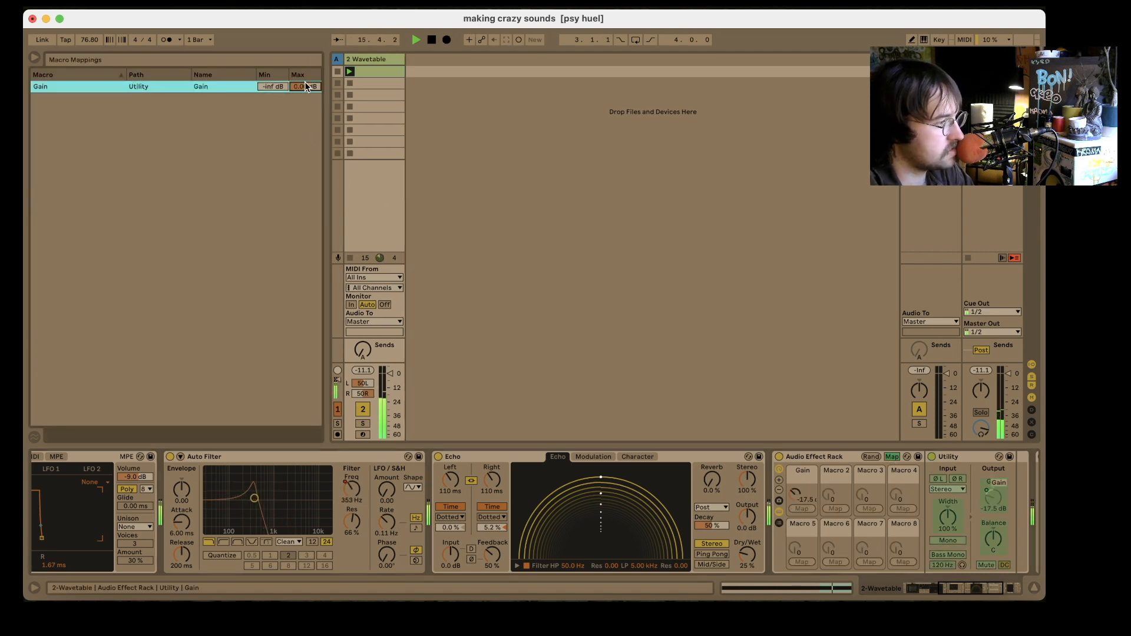
left_click(892, 457)
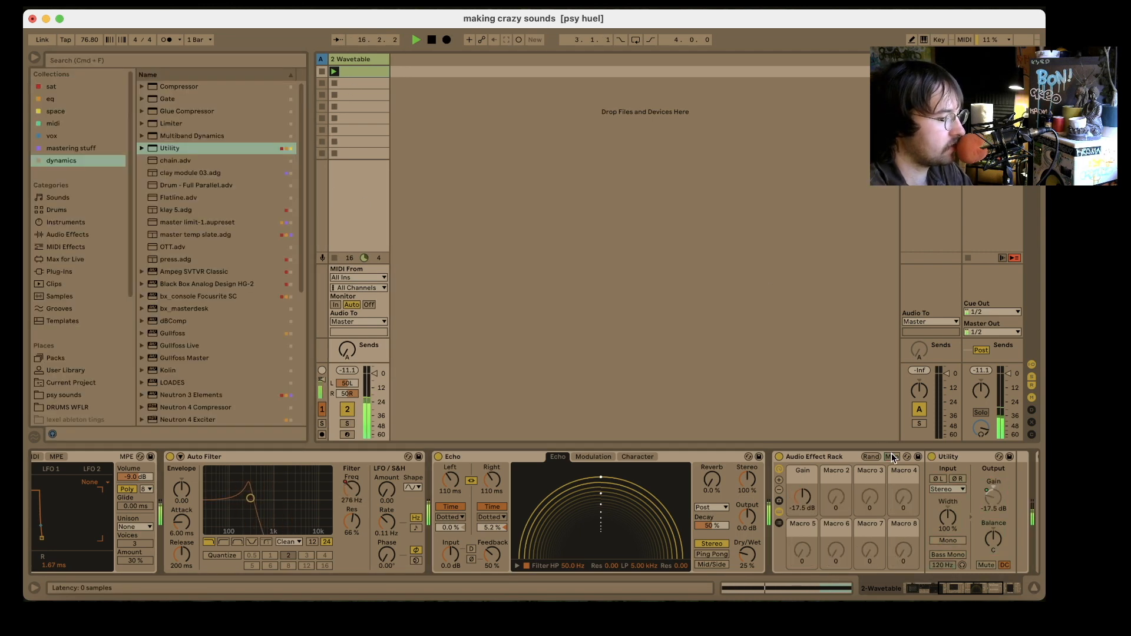
- Show the clip automation for the rack's Gain macro and draw a fall from 0 dB to -inf dB between 1.1.3 and 1.1.4
right_click(802, 495)
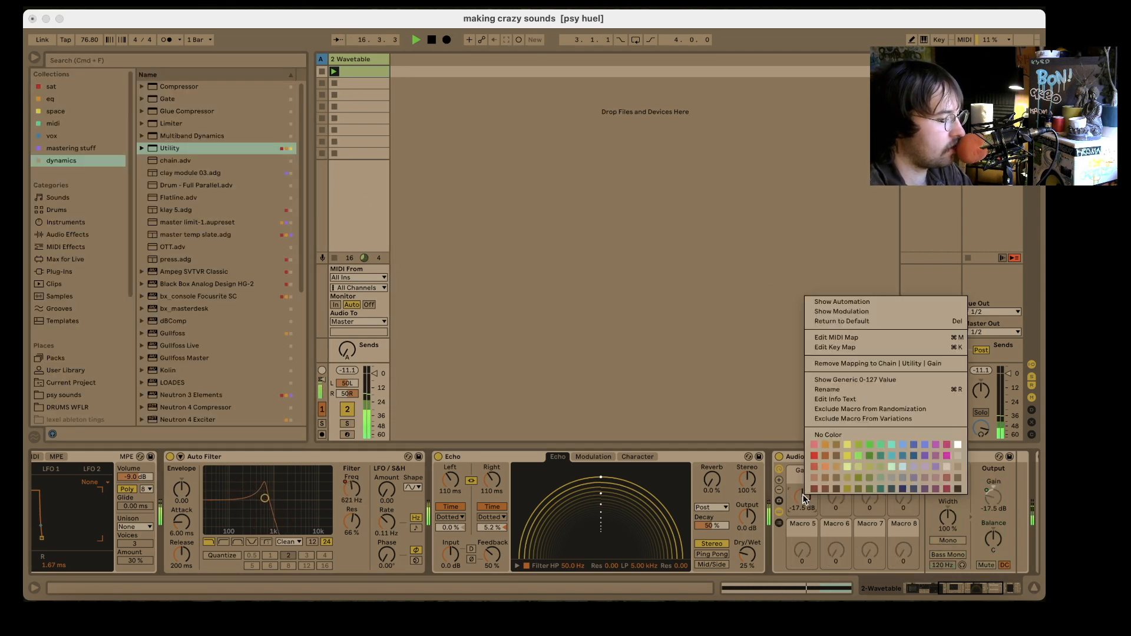
left_click(842, 302)
left_click_drag(322, 490, 318, 572)
left_click(370, 407)
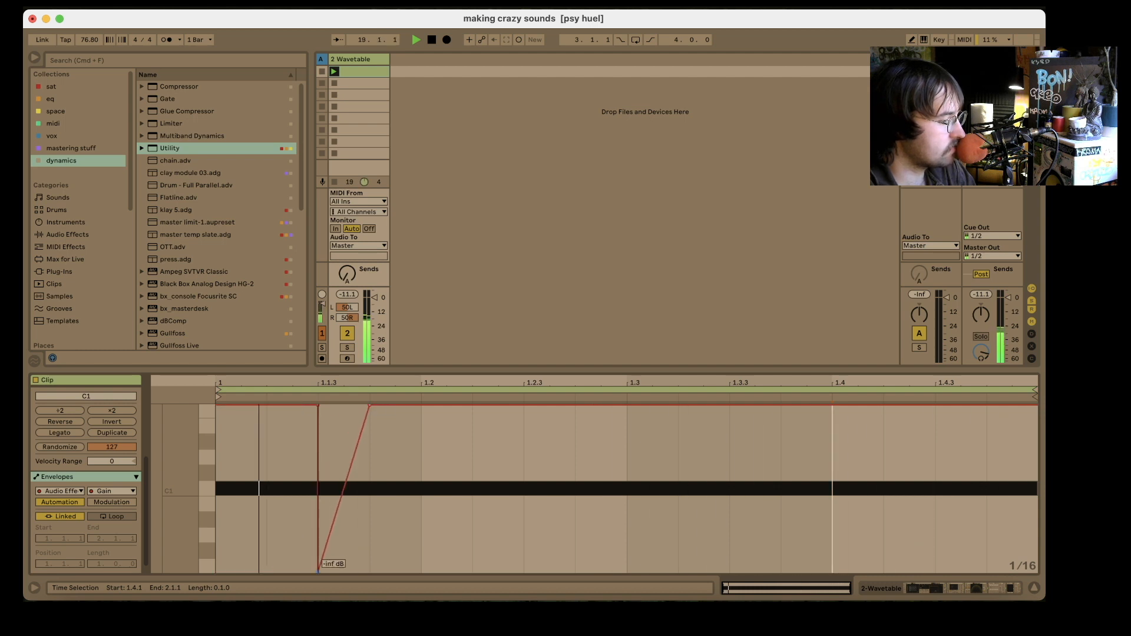
left_click_drag(365, 421, 369, 572)
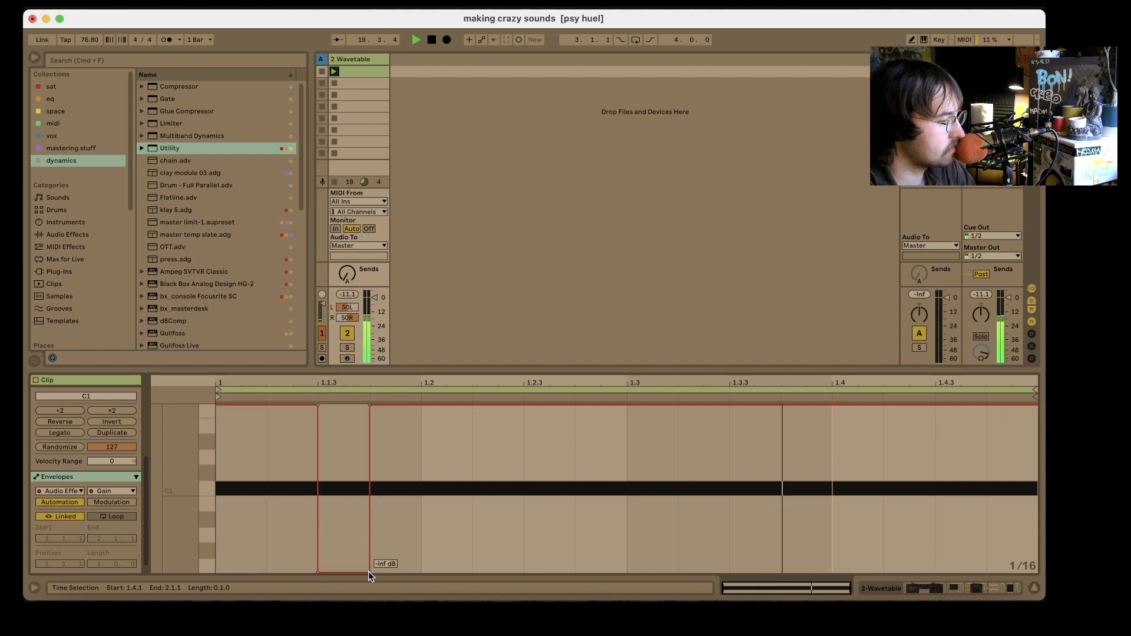
left_click(317, 571)
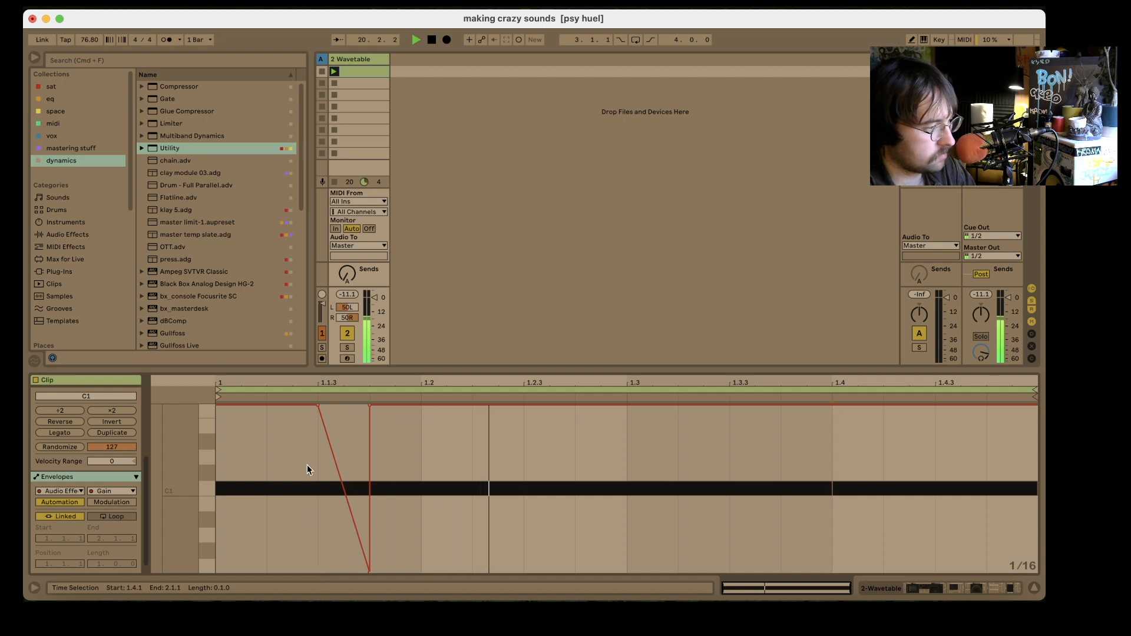
- Move the gain ramp's start to the beginning of the clip and its end to 1.1.2, so it spans the first sixteenth
mouse_move(316, 406)
left_click_drag(317, 406, 219, 407)
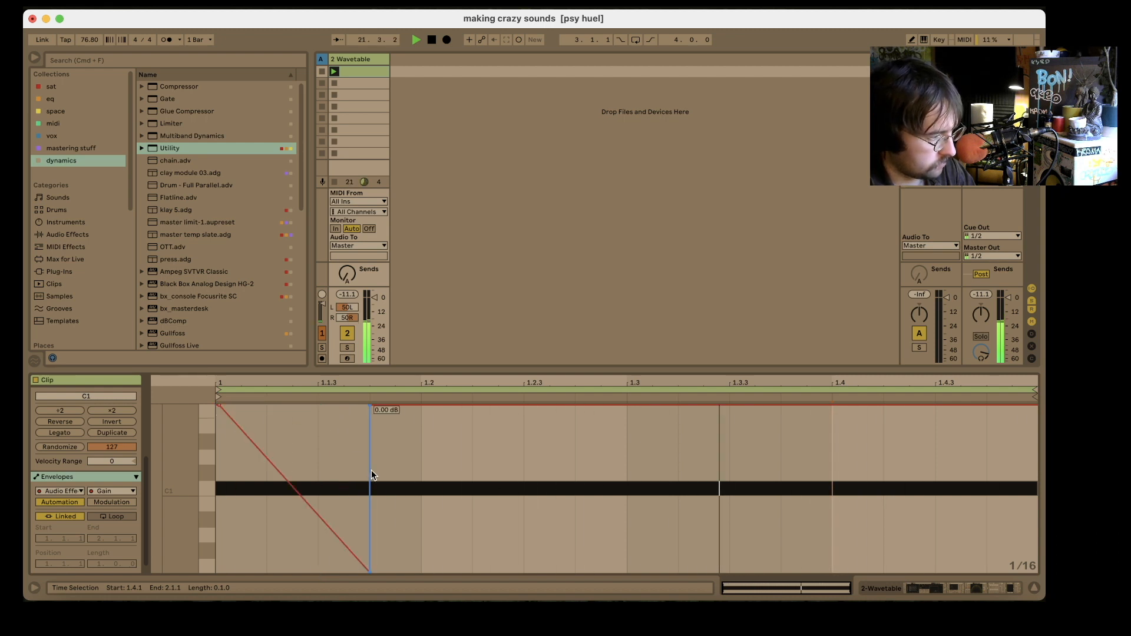
left_click_drag(370, 470, 265, 484)
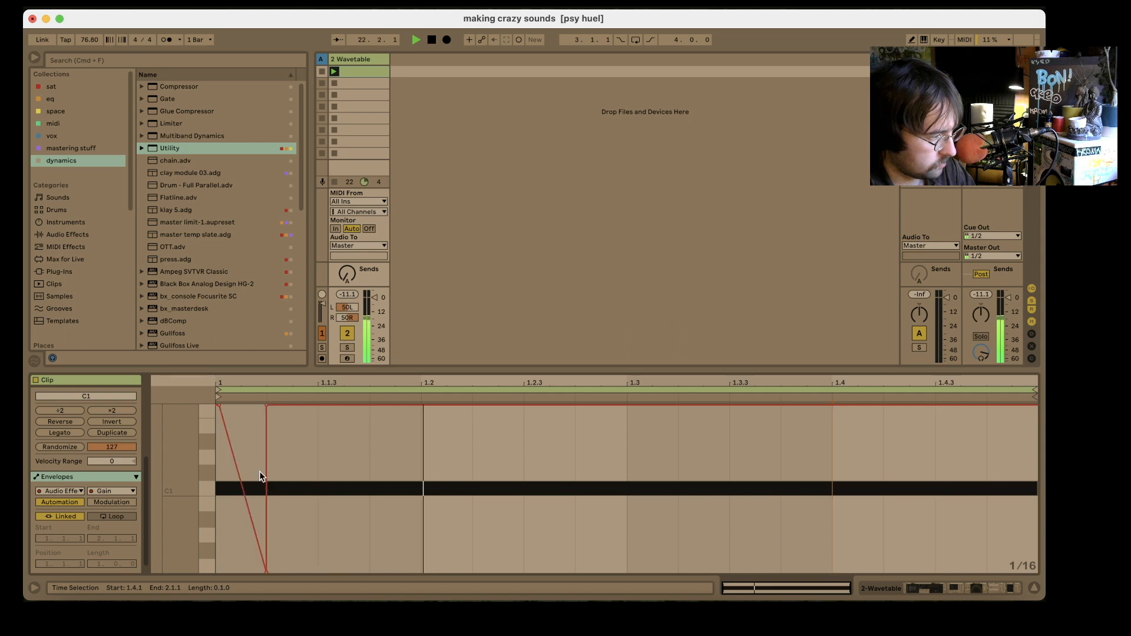
- Duplicate the one-sixteenth gain ramp across the rest of the one-bar clip
left_click(236, 473)
key("super+d")
key("super+d")
key("super+d")
key("super+d")
key("super+d")
key("super+d")
key("super+d")
key("super+d")
key("super+d")
key("super+d")
key("super+d")
key("super+d")
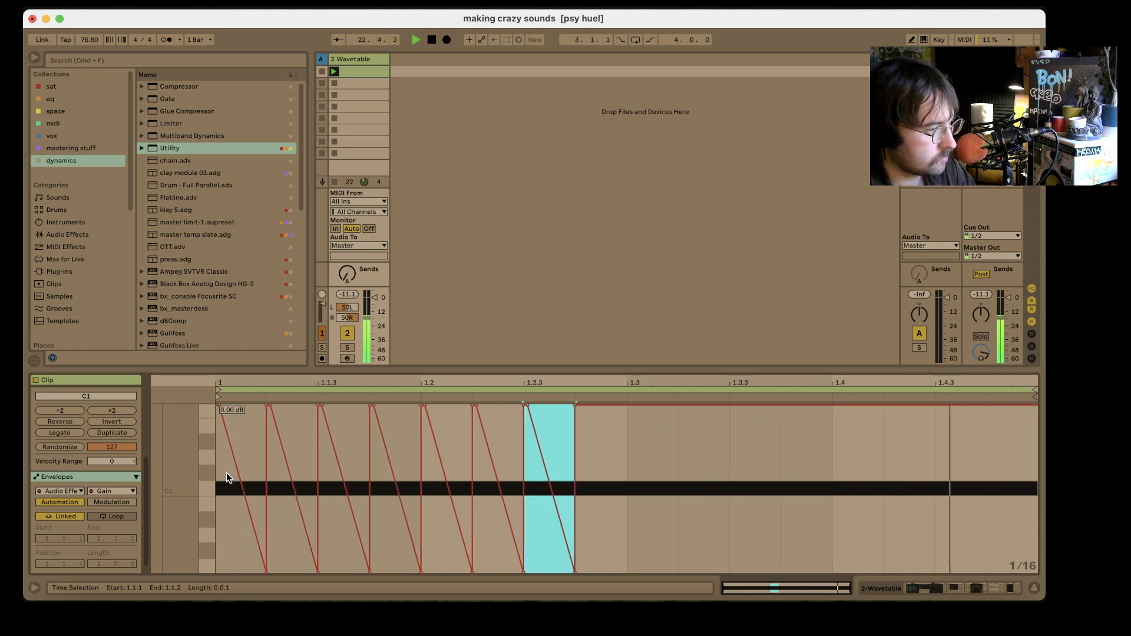
key("super+d")
key("super+d")
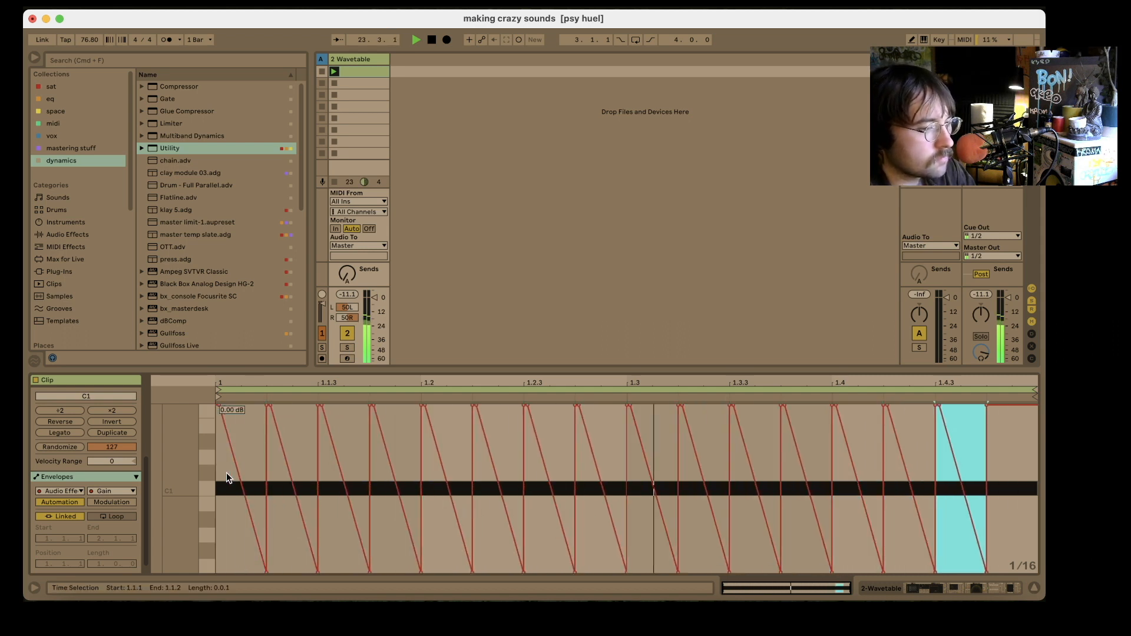
key("super+d")
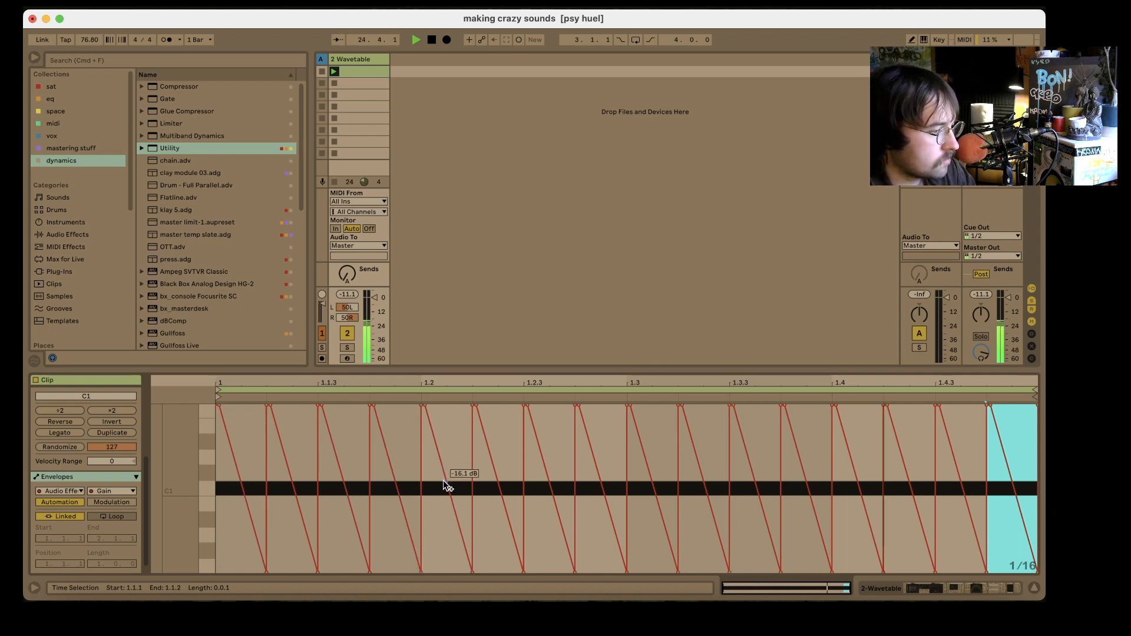
- Split the gain ramp at 1.2 into two shorter falls and raise the end points of five ramps between 1.2.2 and 1.4 to varied levels
left_click_drag(442, 479, 446, 406)
left_click(426, 406)
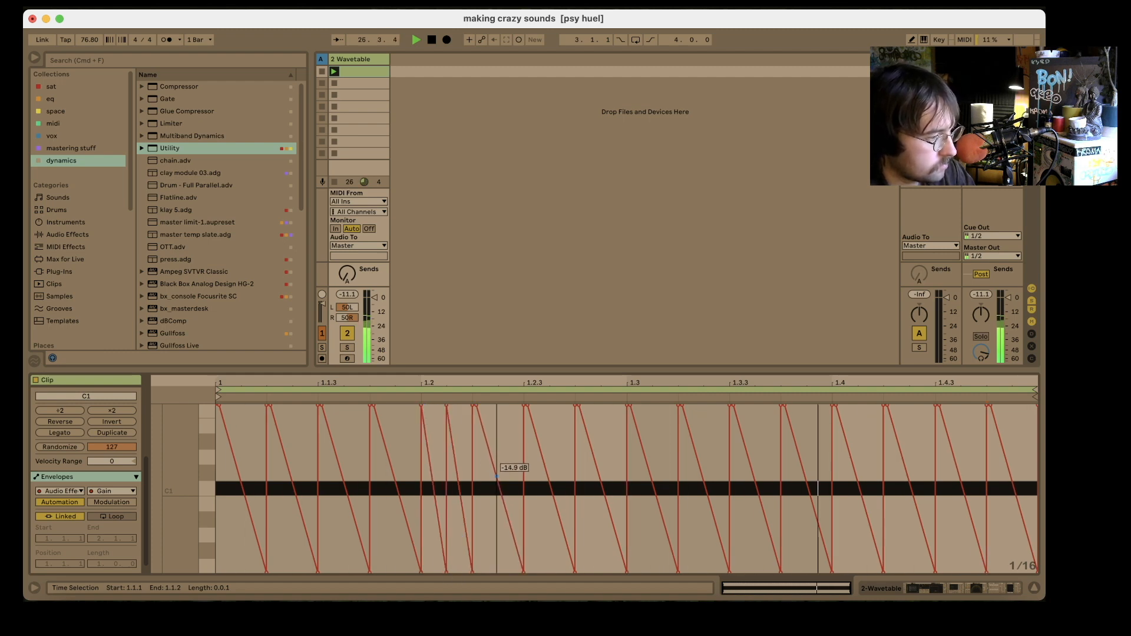
left_click_drag(496, 470, 524, 453)
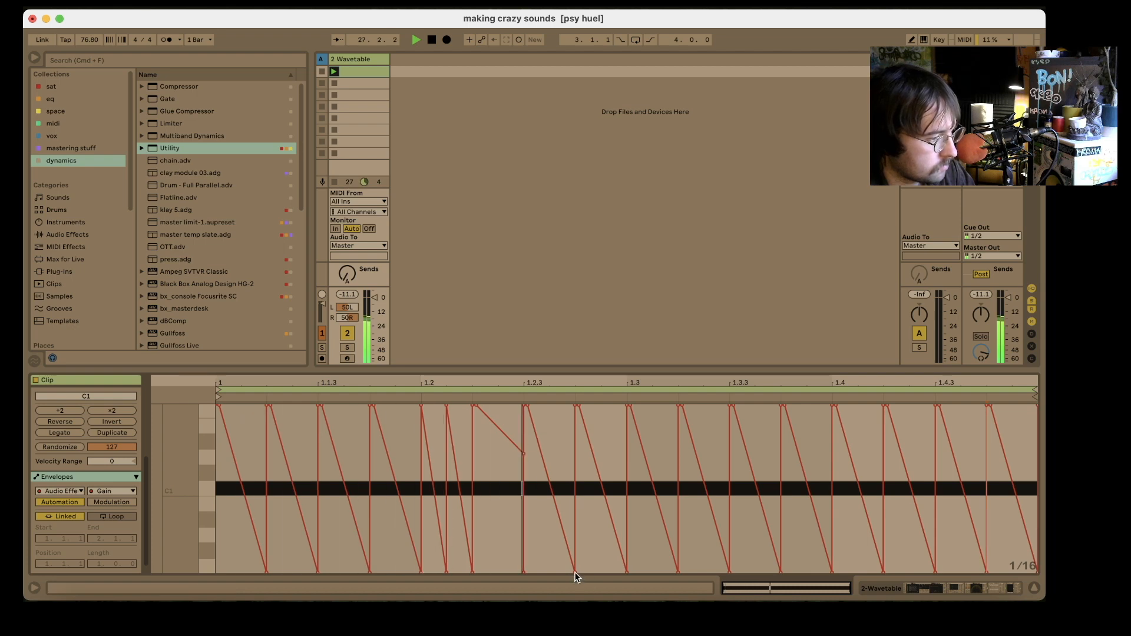
left_click_drag(574, 571, 575, 547)
left_click_drag(674, 567, 676, 454)
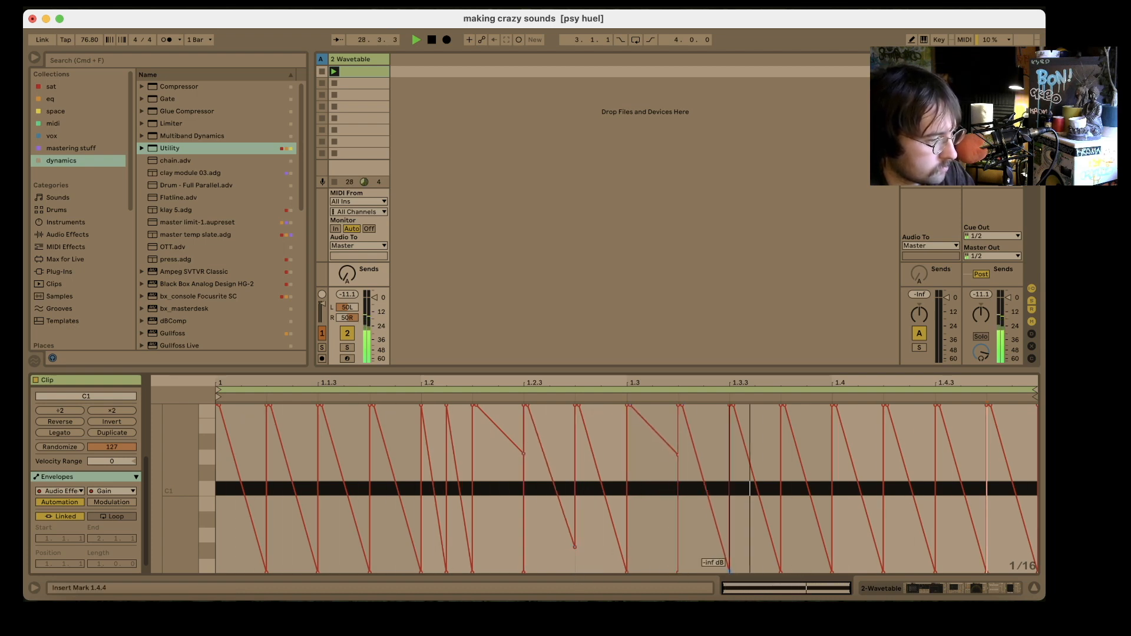
left_click_drag(729, 571, 729, 520)
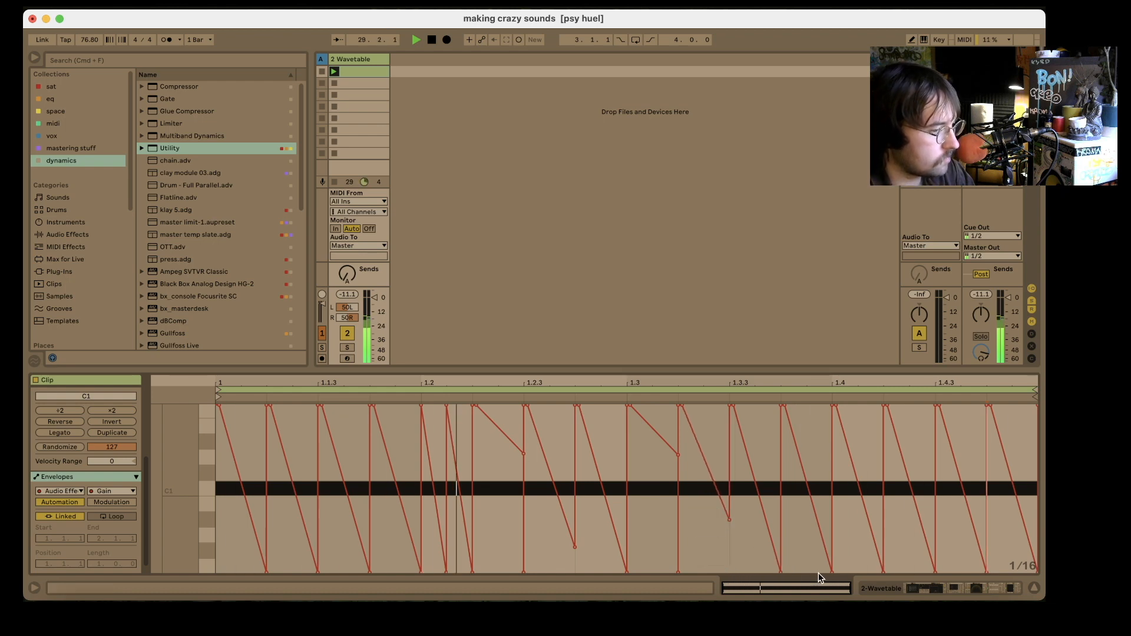
left_click_drag(831, 571, 836, 462)
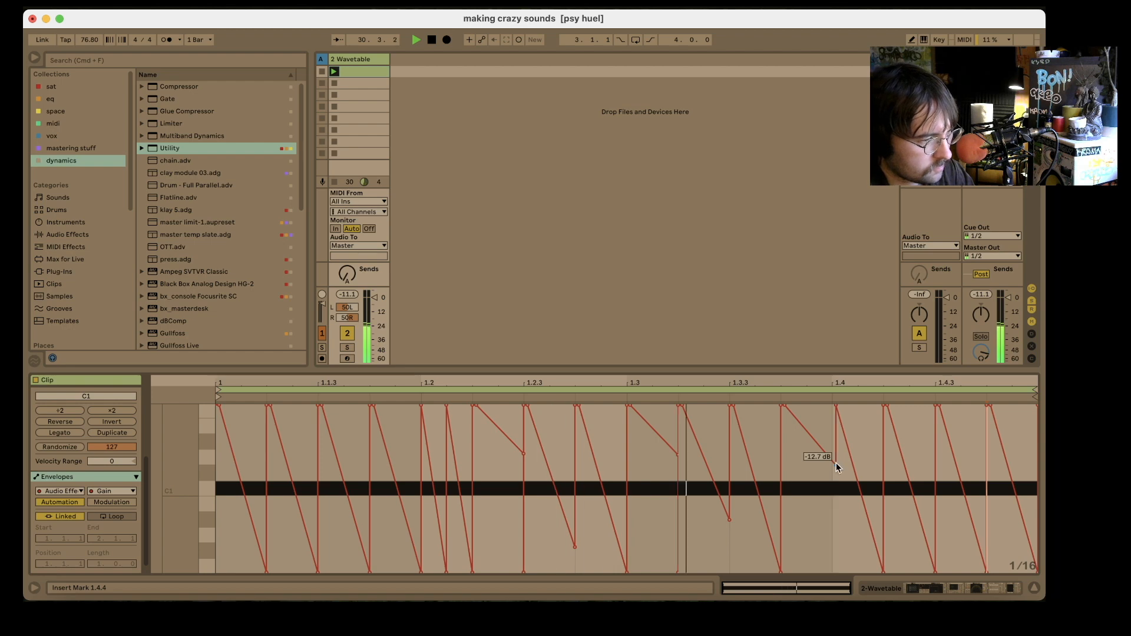
- Move the Audio Effect Rack between Auto Filter and Echo, and set Echo's delay time to 51.3 ms
left_click(944, 587)
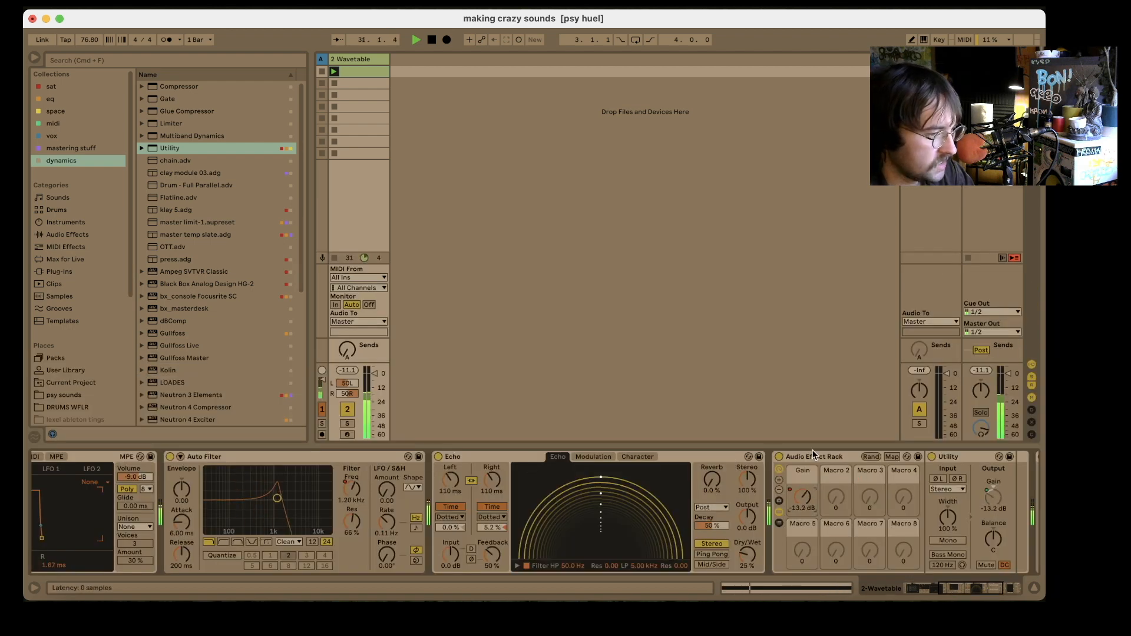
left_click_drag(817, 463, 458, 526)
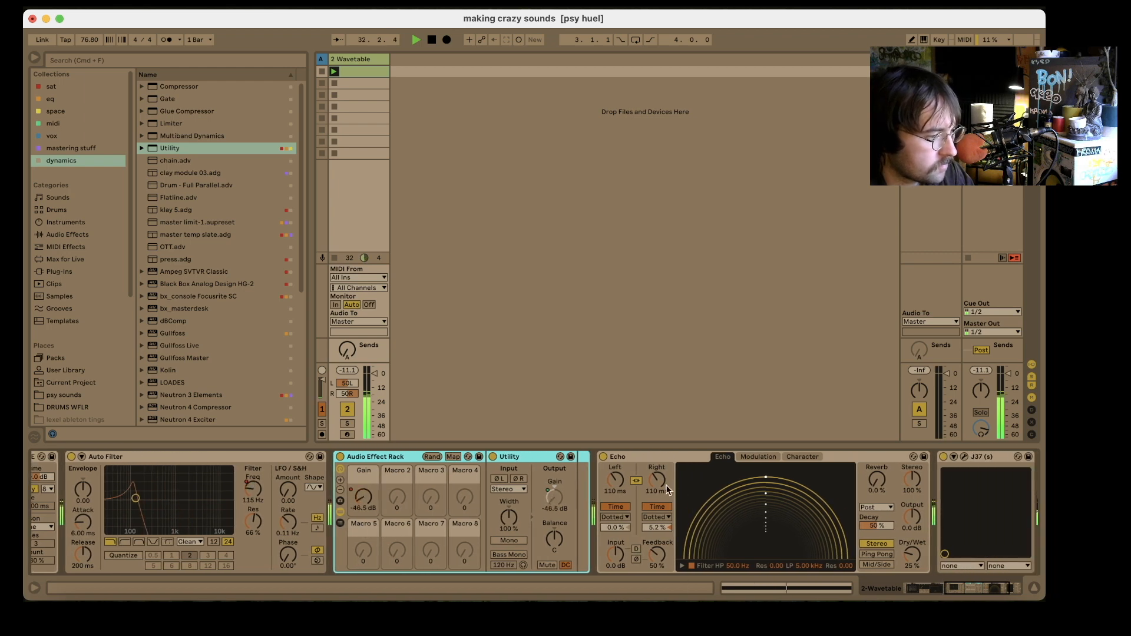
mouse_move(656, 481)
left_mouse_down()
mouse_move(656, 492)
mouse_move(654, 480)
left_mouse_up()
- Show the clip automation for Echo's delay time, hold 51.3 ms from 1 to 1.3, and draw a slight rise up to 1.4
right_click(654, 480)
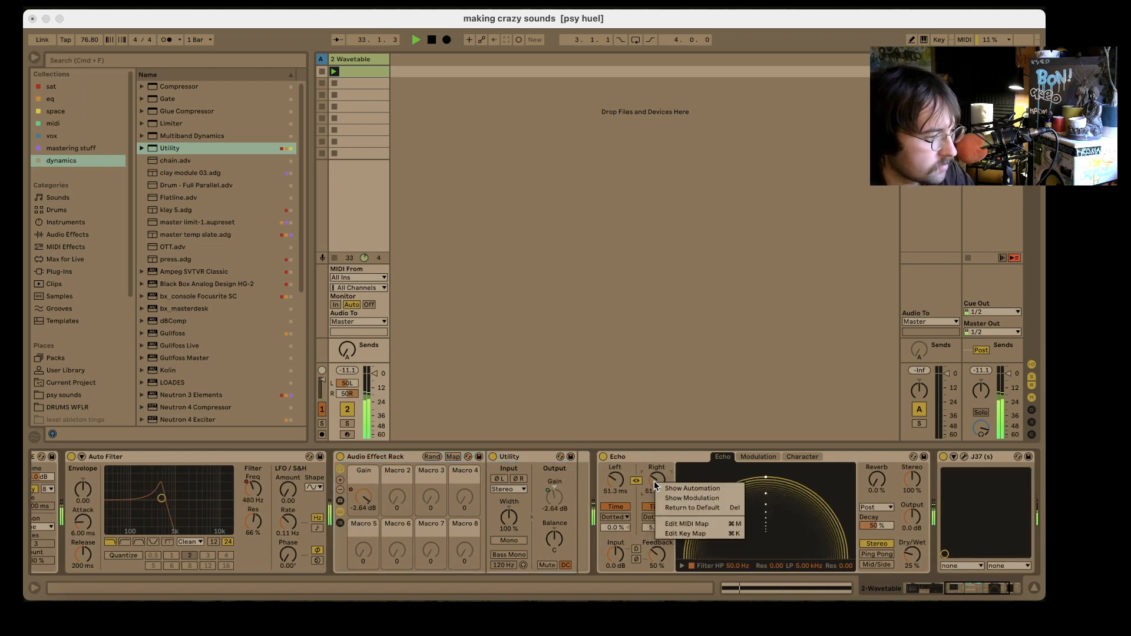
left_click(695, 488)
left_click(219, 520)
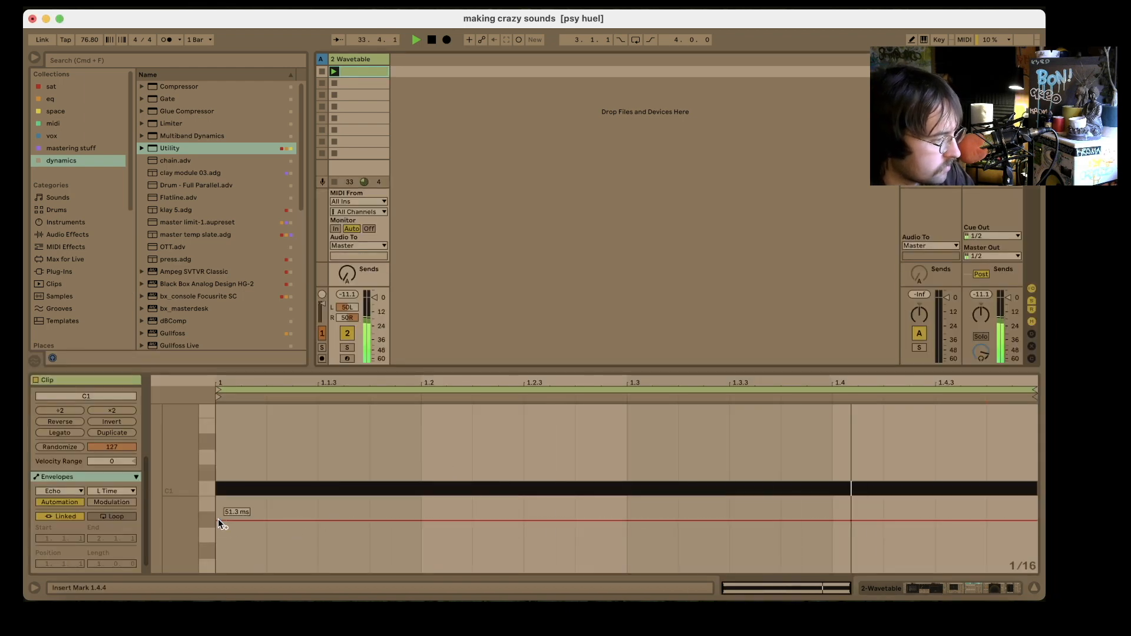
left_click(627, 520)
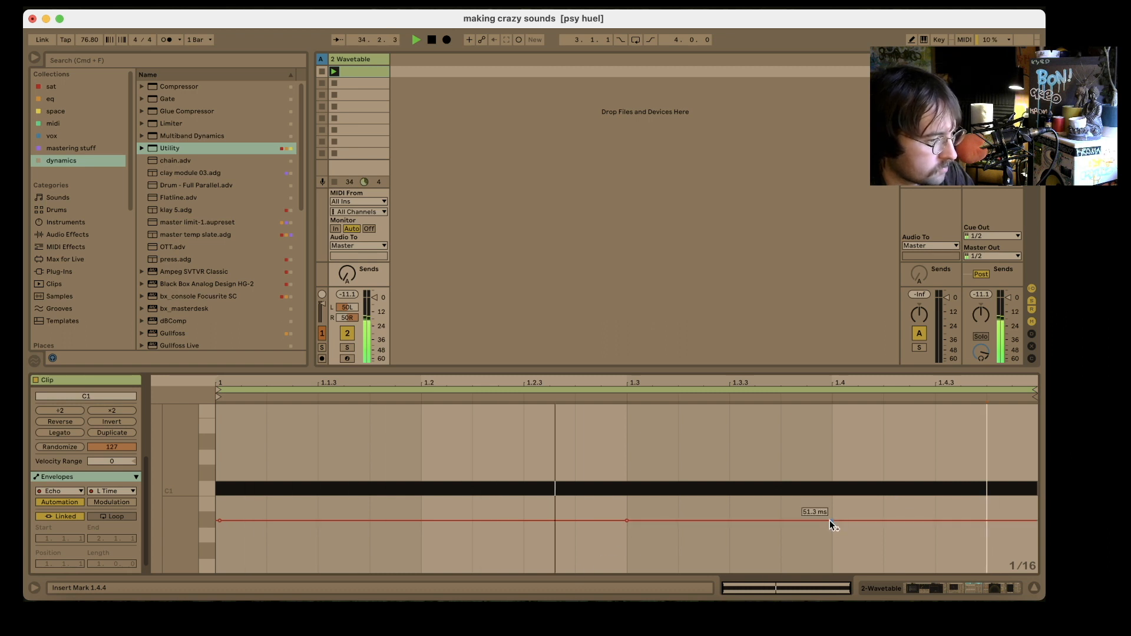
left_click_drag(831, 521, 831, 504)
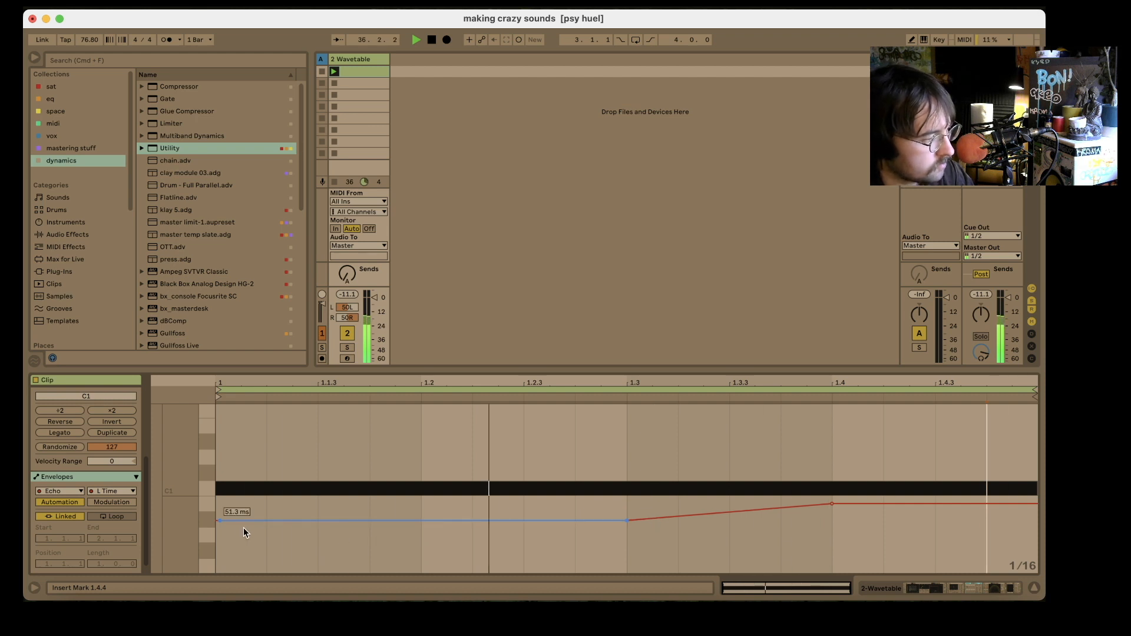
- Lower Echo's delay-time automation from 1 to 1.3 to 7.33 ms and bring back the end of the device chain
left_click_drag(318, 520, 296, 549)
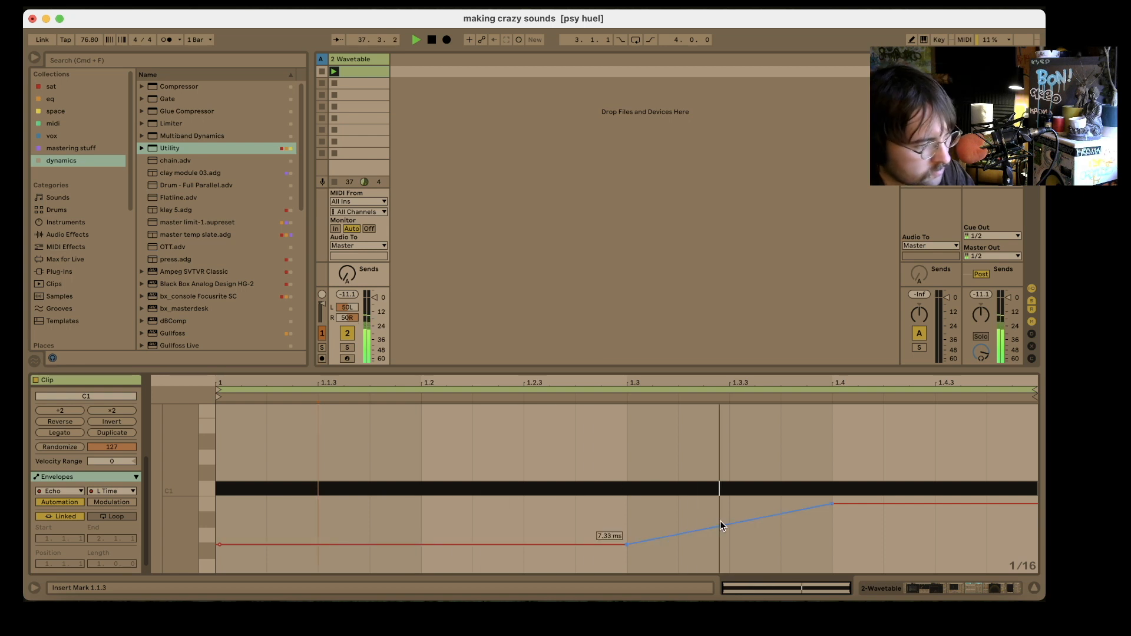
left_click(940, 588)
scroll(706, 493, "right", 3)
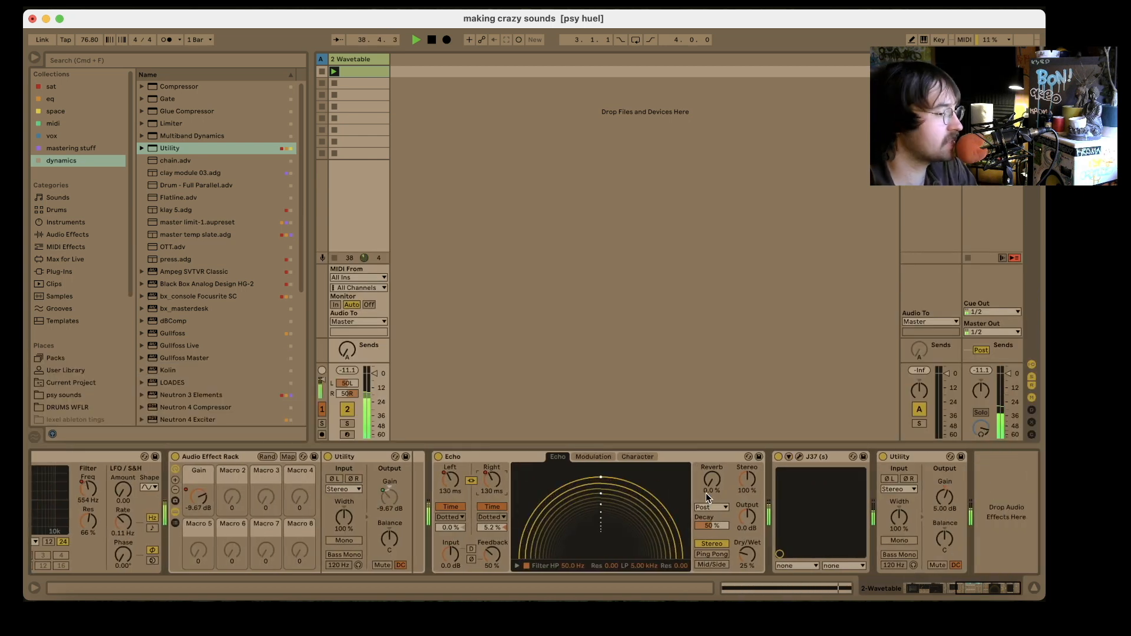
- Add Pro-Q 3 from the eq collection after the last Utility on the Wavetable track
left_click(56, 99)
scroll(205, 277, "down", 15)
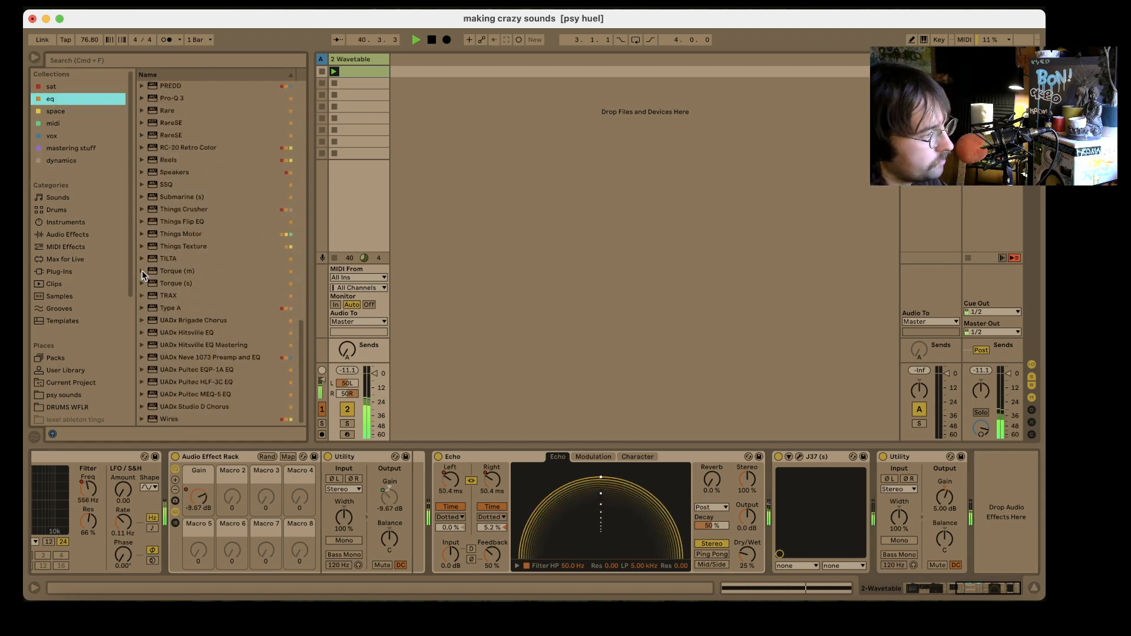
double_click(173, 98)
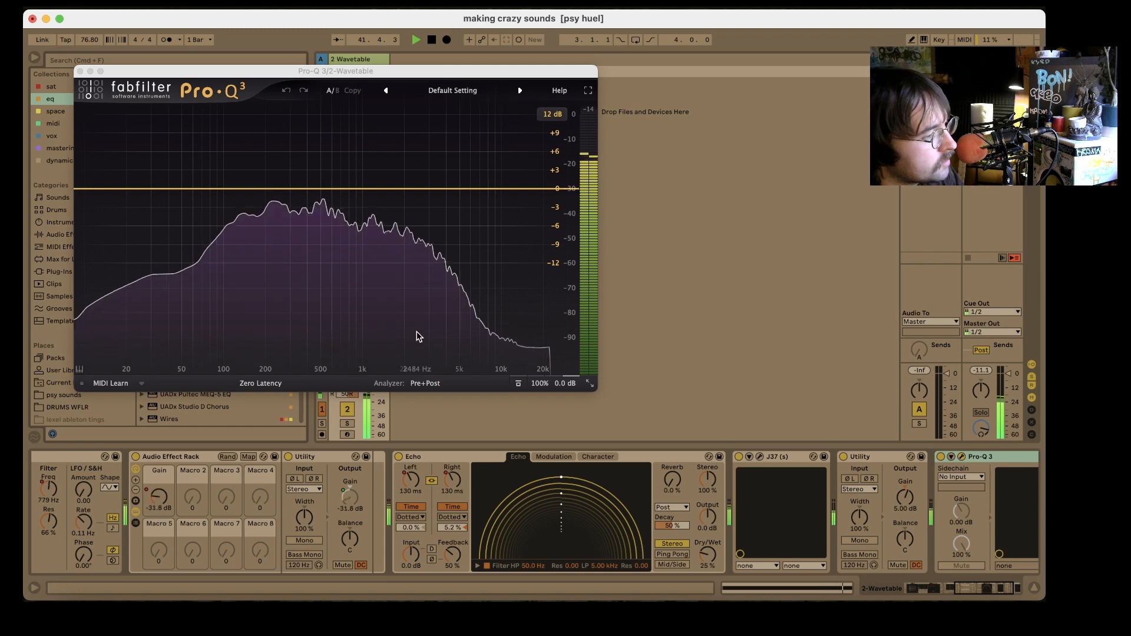
- Cut six bell bands between about 120 Hz and 2 kHz, the lowest at 119.65 Hz, -5.80 dB, Q 0.957, and stop playback
scroll(269, 215, "down", 3)
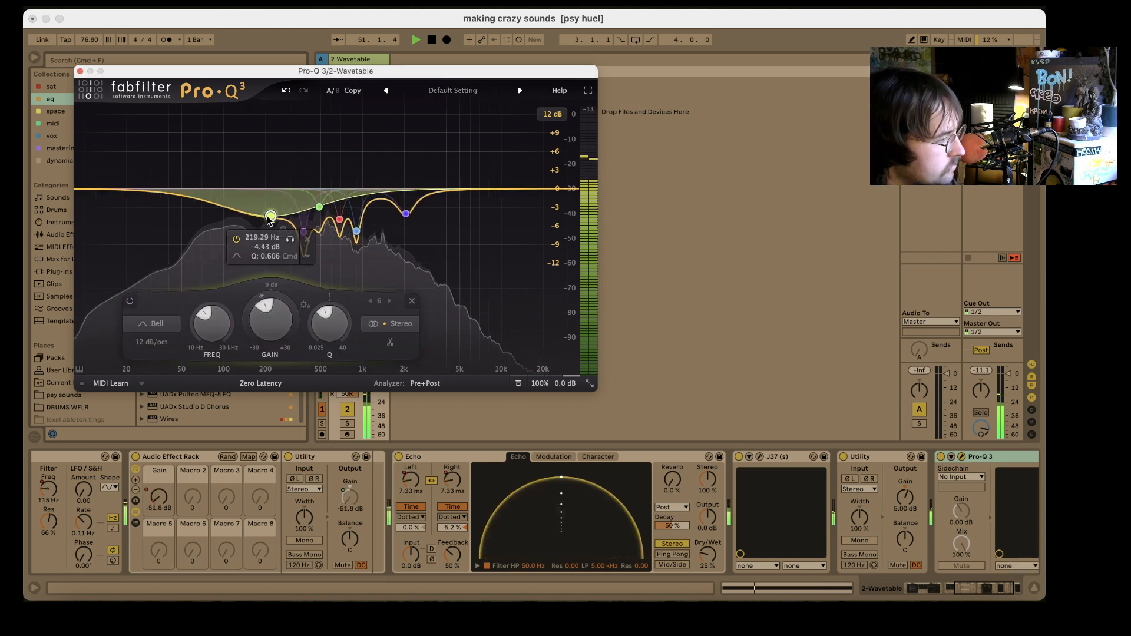
left_click_drag(270, 214, 231, 224)
scroll(232, 224, "up", 3)
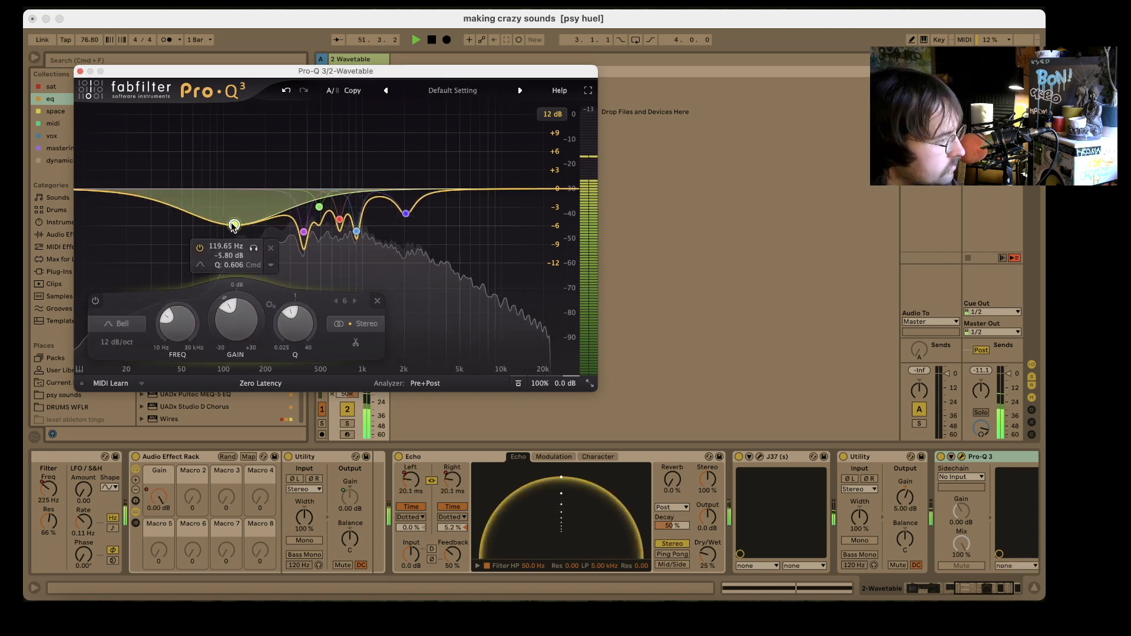
left_click(80, 71)
key("space")
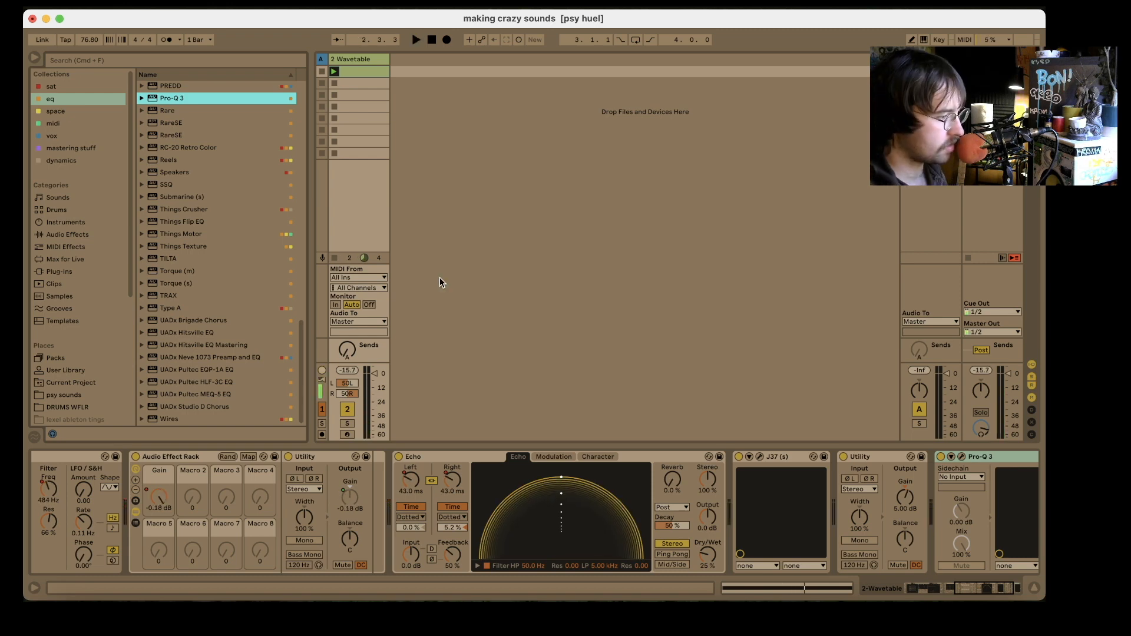
right_click(359, 71)
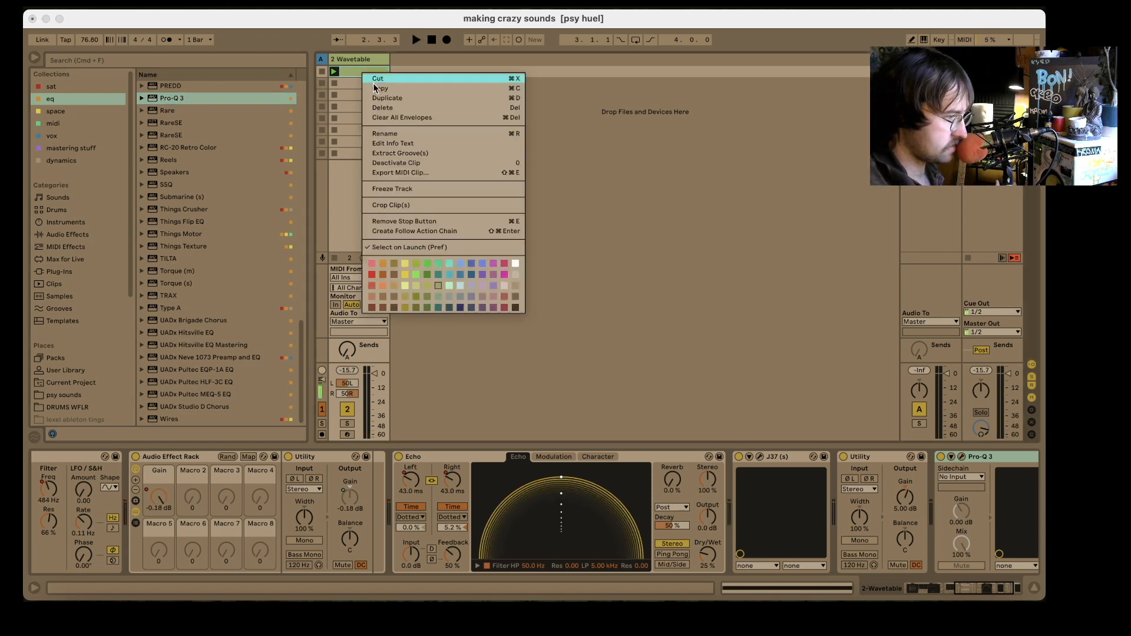
left_click(370, 347)
scroll(320, 471, "left", 10)
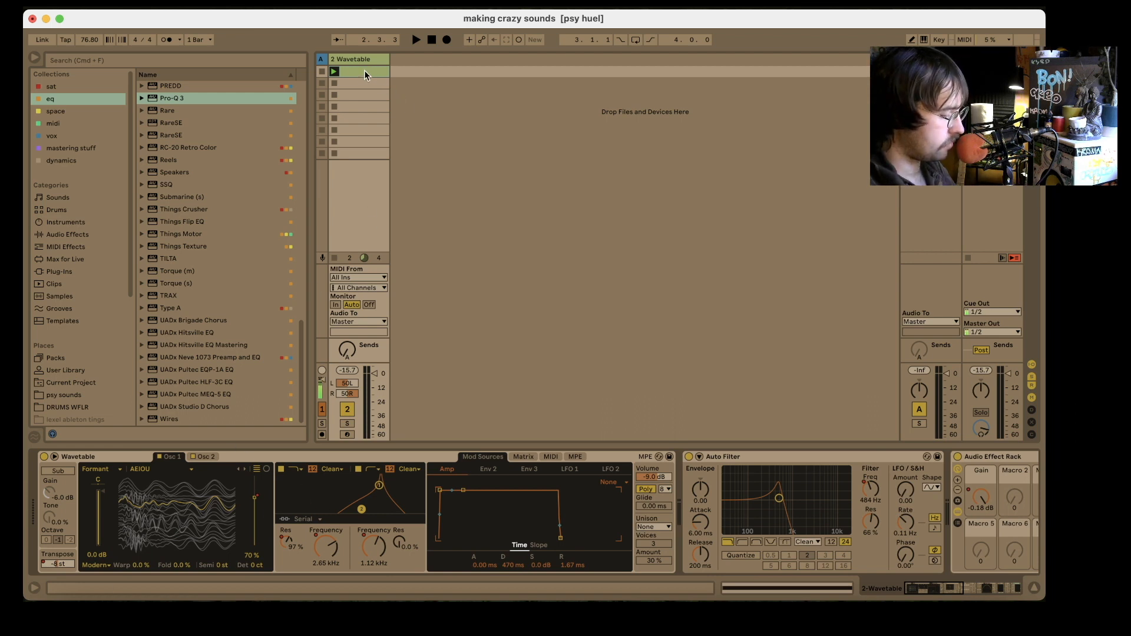
left_click_drag(364, 70, 411, 76)
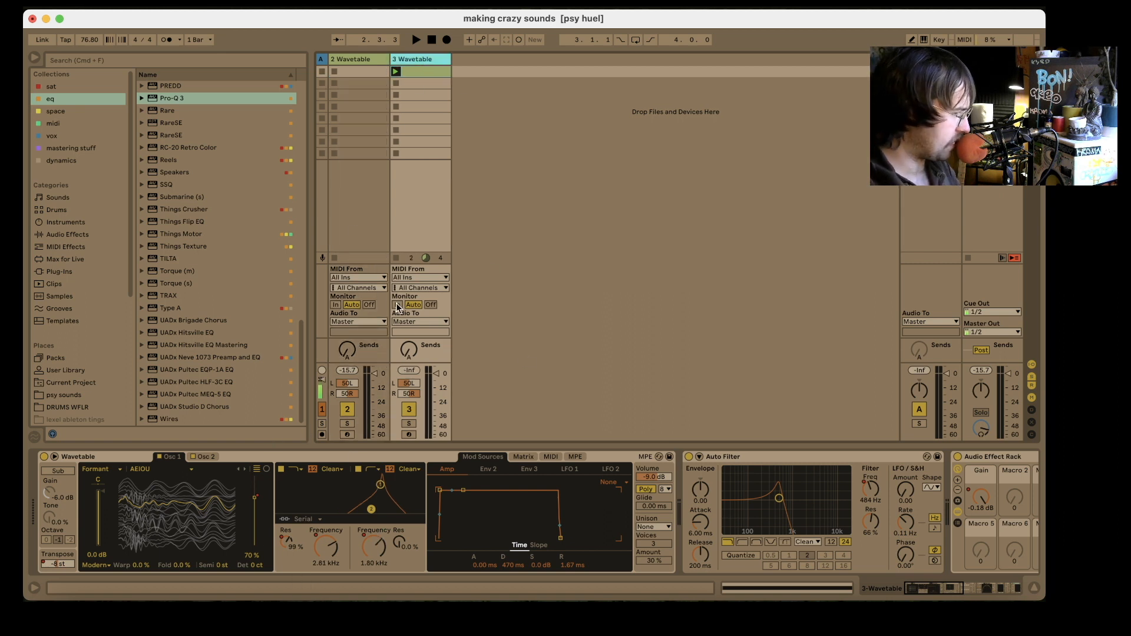
left_click(380, 66)
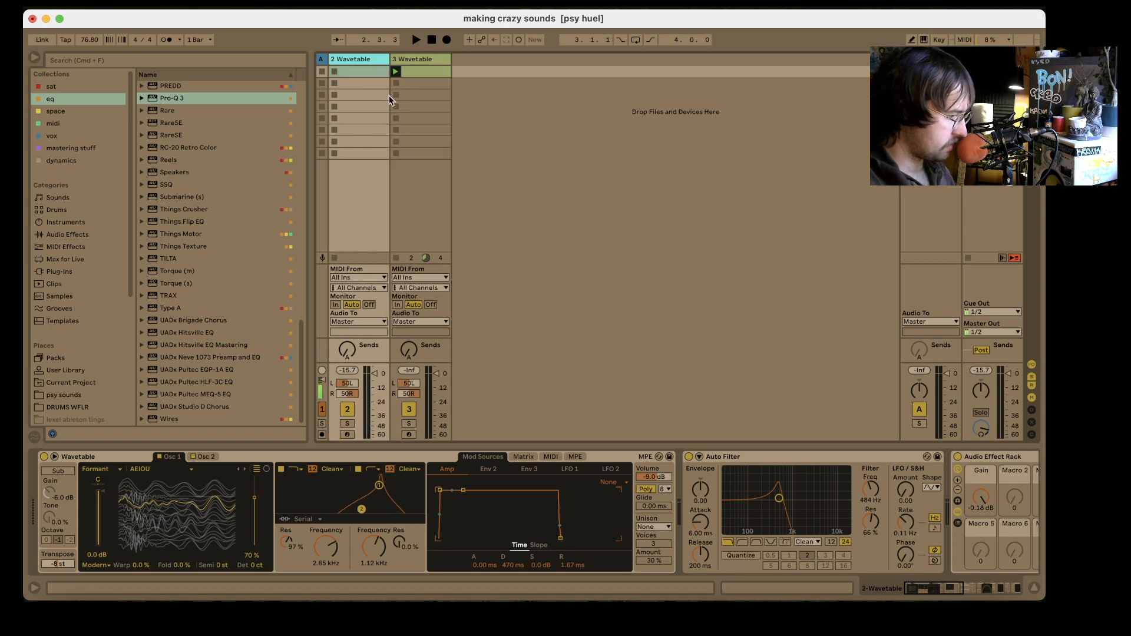
scroll(559, 513, "right", 10)
scroll(559, 512, "left", 10)
left_click(396, 72)
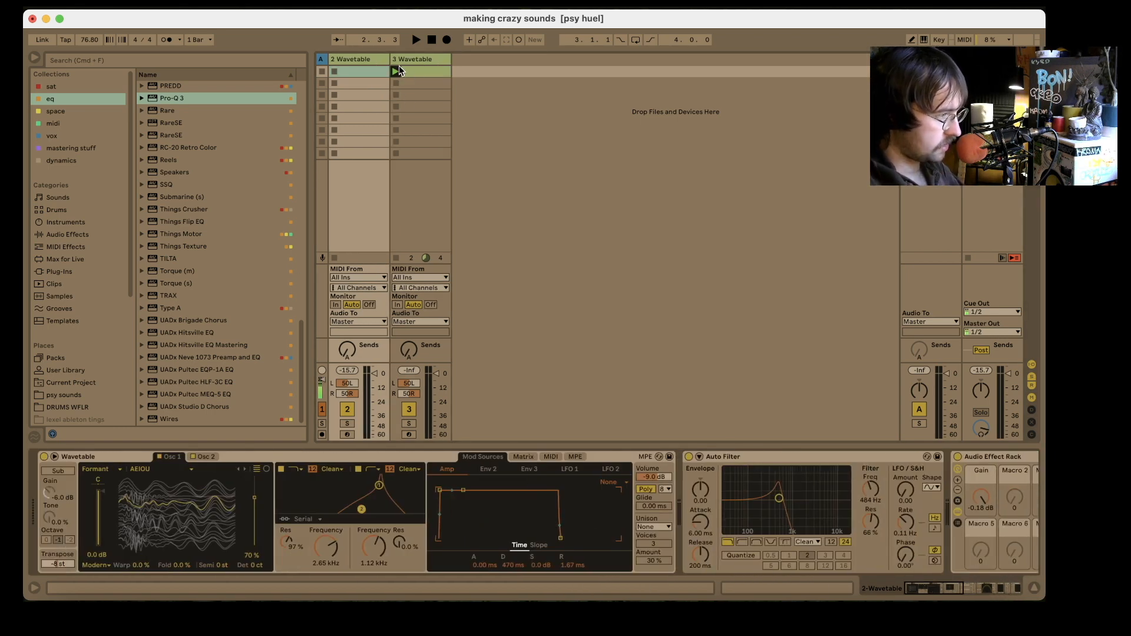
key("Delete")
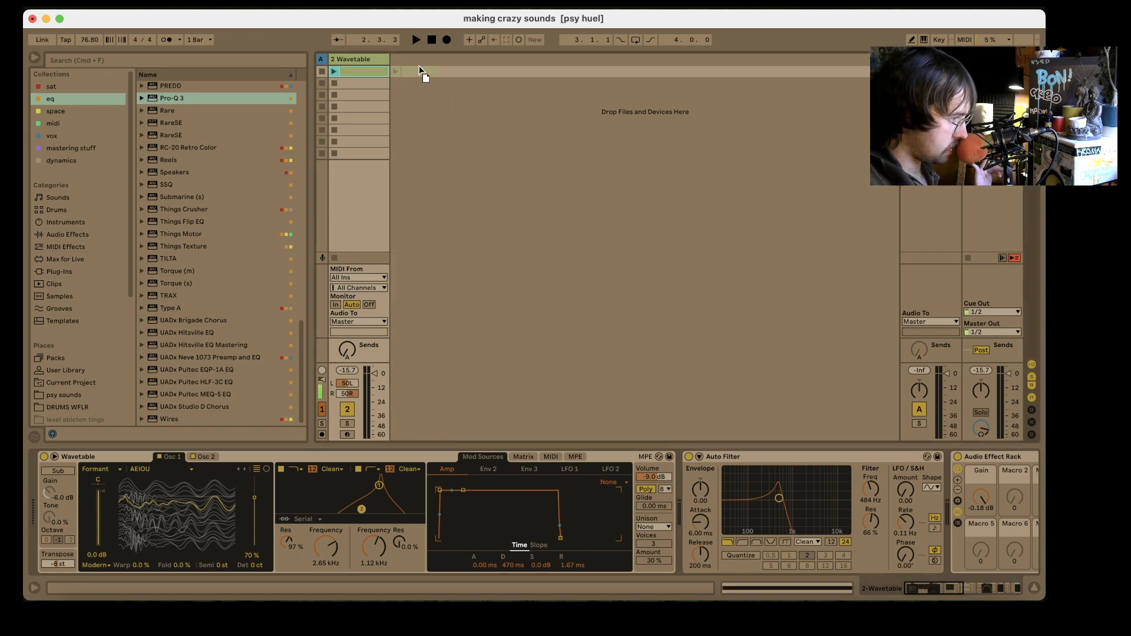
- Move the clip to a new track carrying the same Wavetable device chain, and freeze and flatten that track to audio
key("super+z")
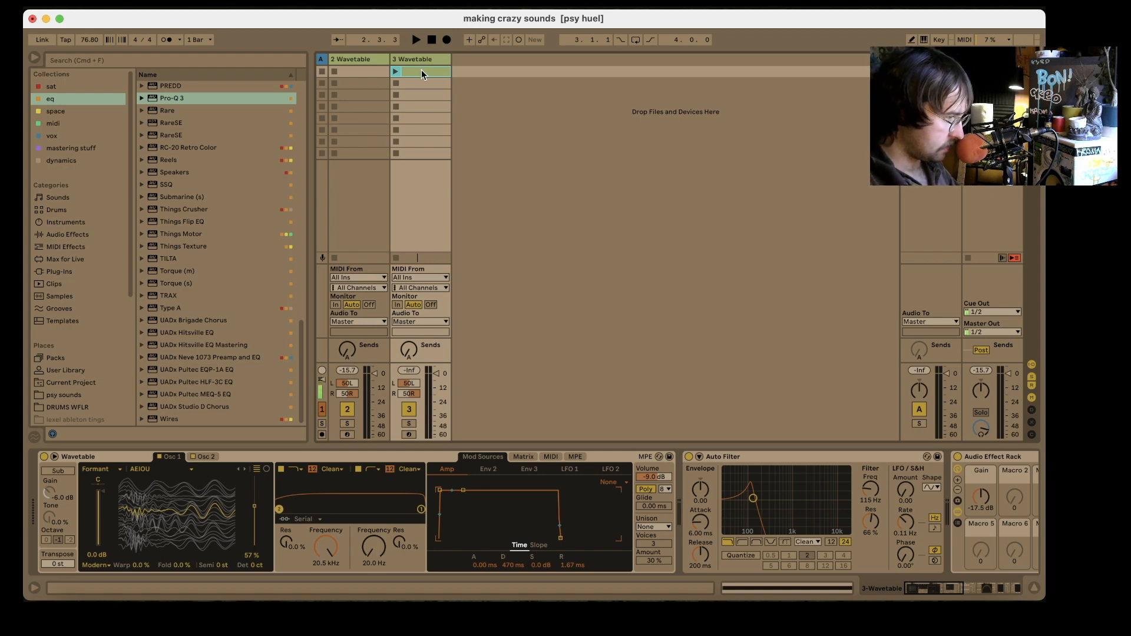
right_click(421, 71)
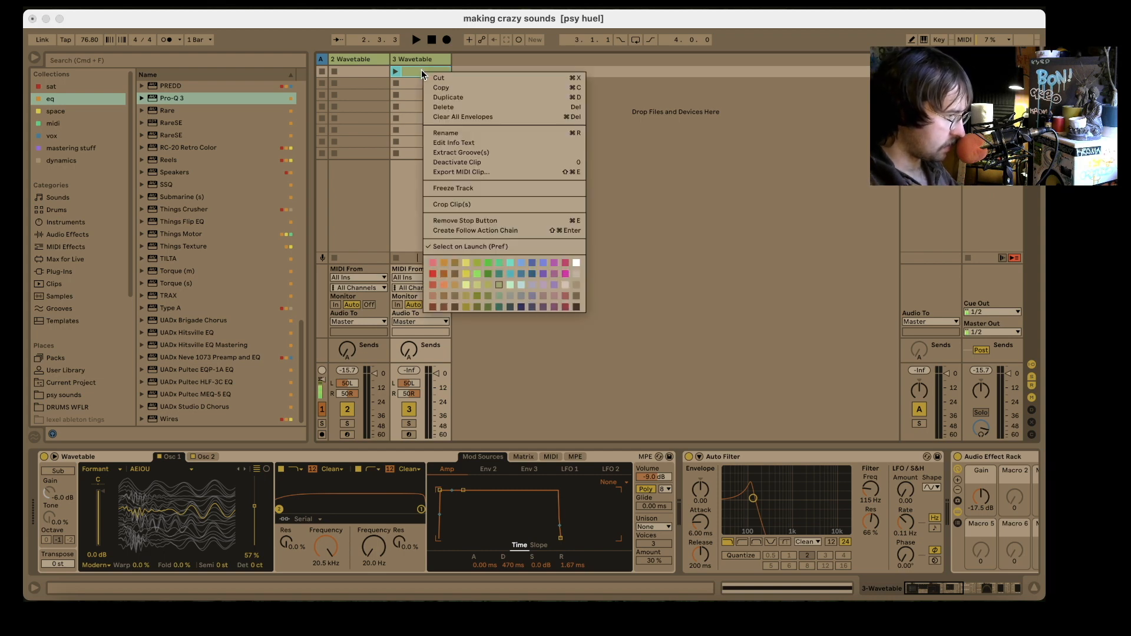
left_click(470, 189)
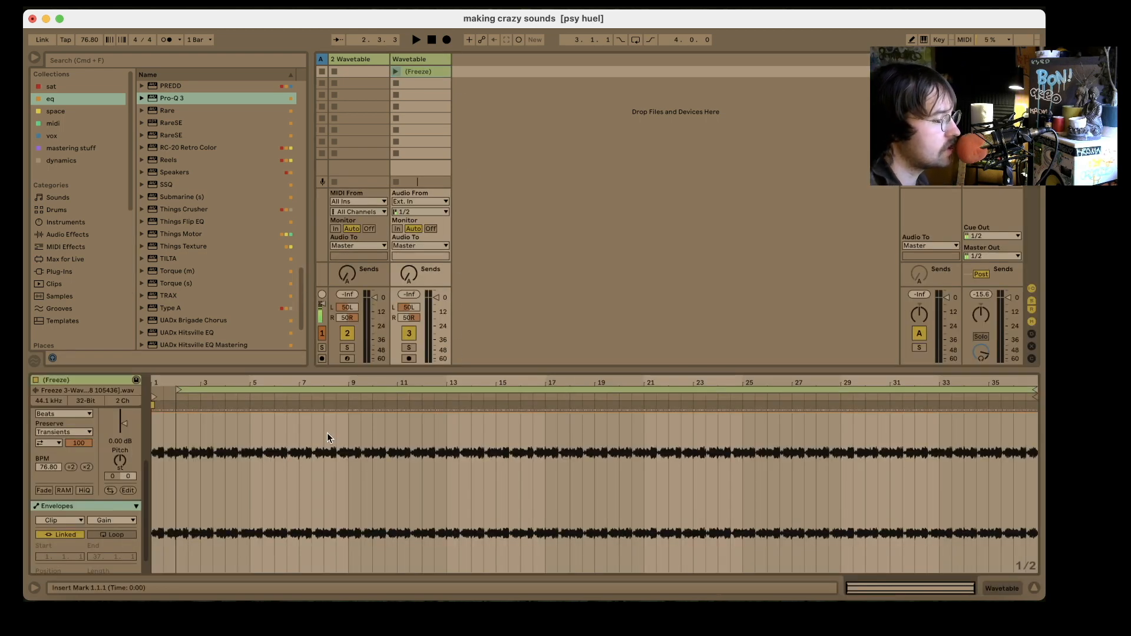
- Loop the frozen audio from 17.1.1 to 21.1.1 and crop the sample to that four-bar selection
left_click_drag(328, 435, 1043, 439)
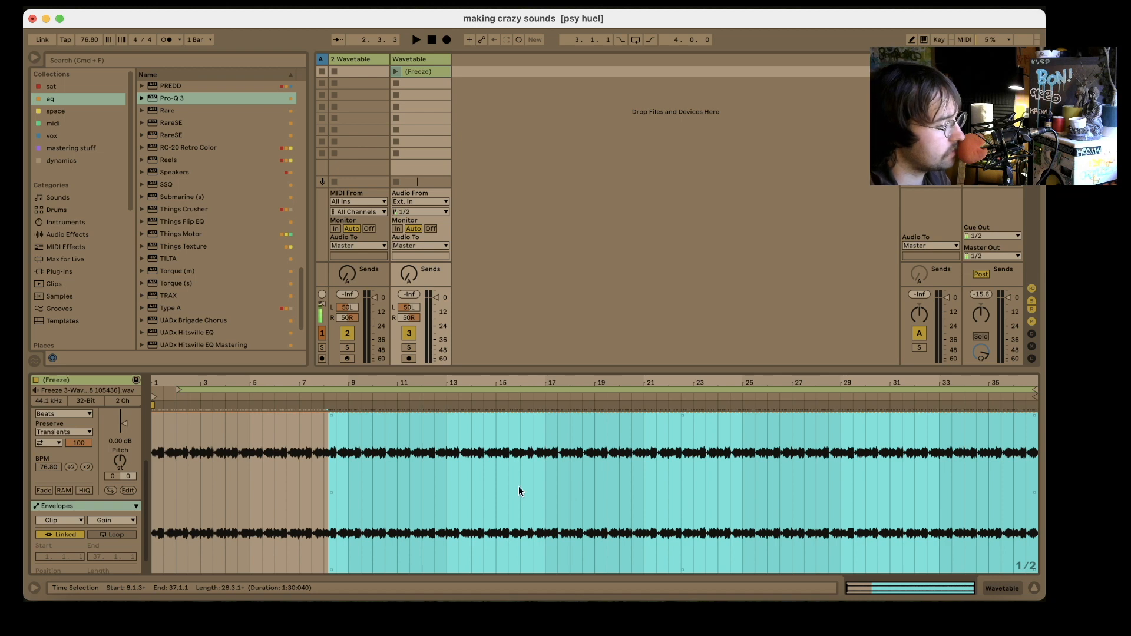
left_click_drag(546, 461, 642, 461)
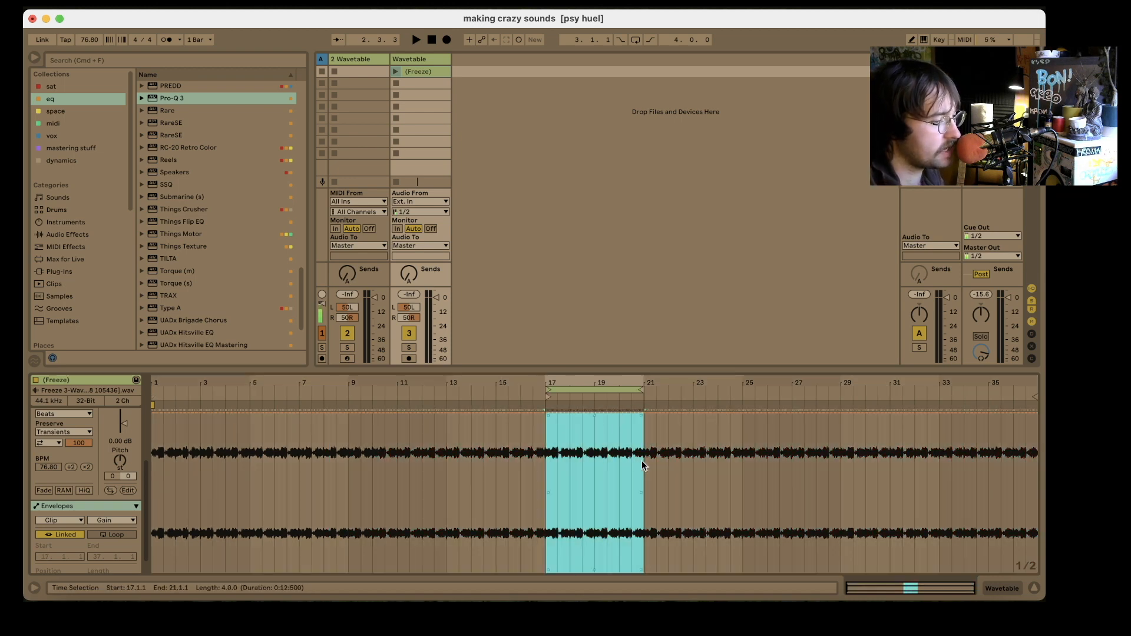
key("super+l")
scroll(80, 503, "up", 3)
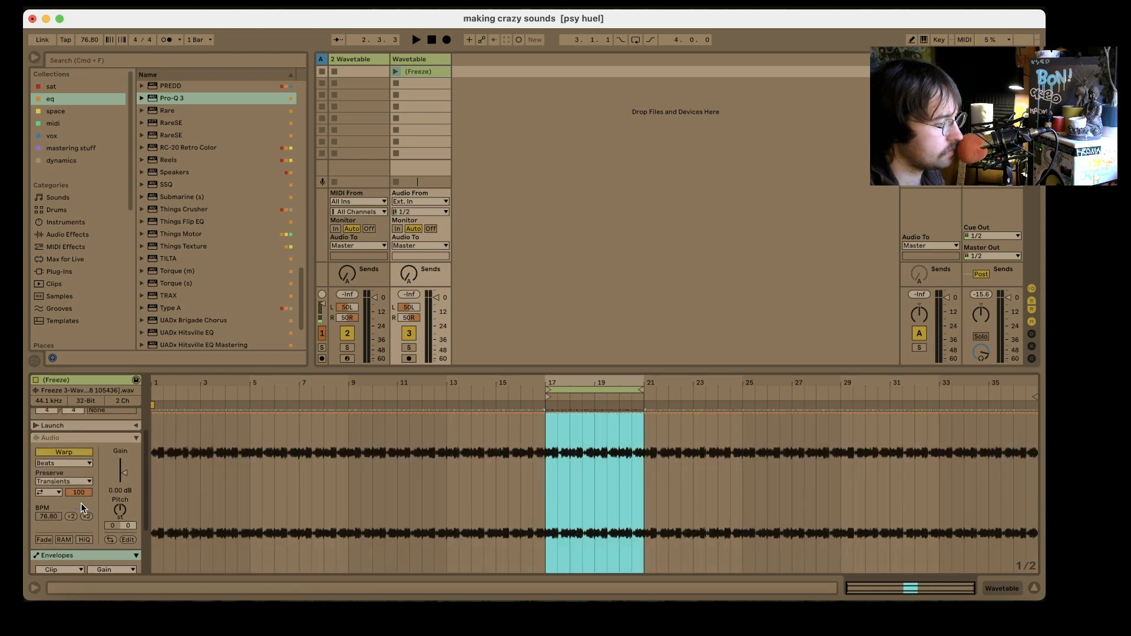
right_click(581, 472)
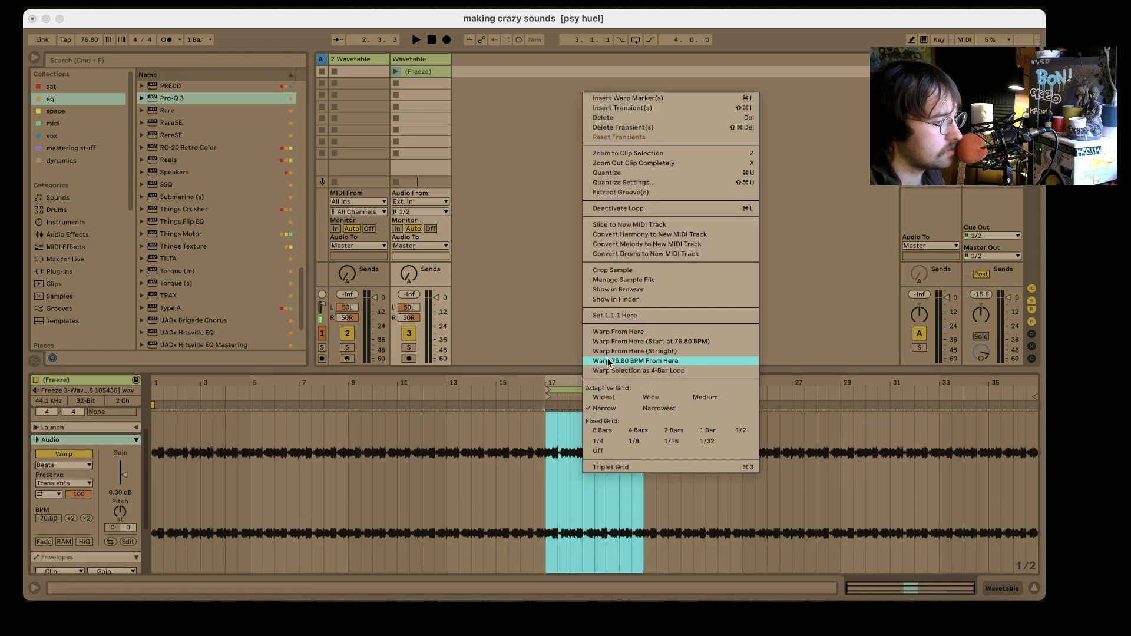
left_click(620, 269)
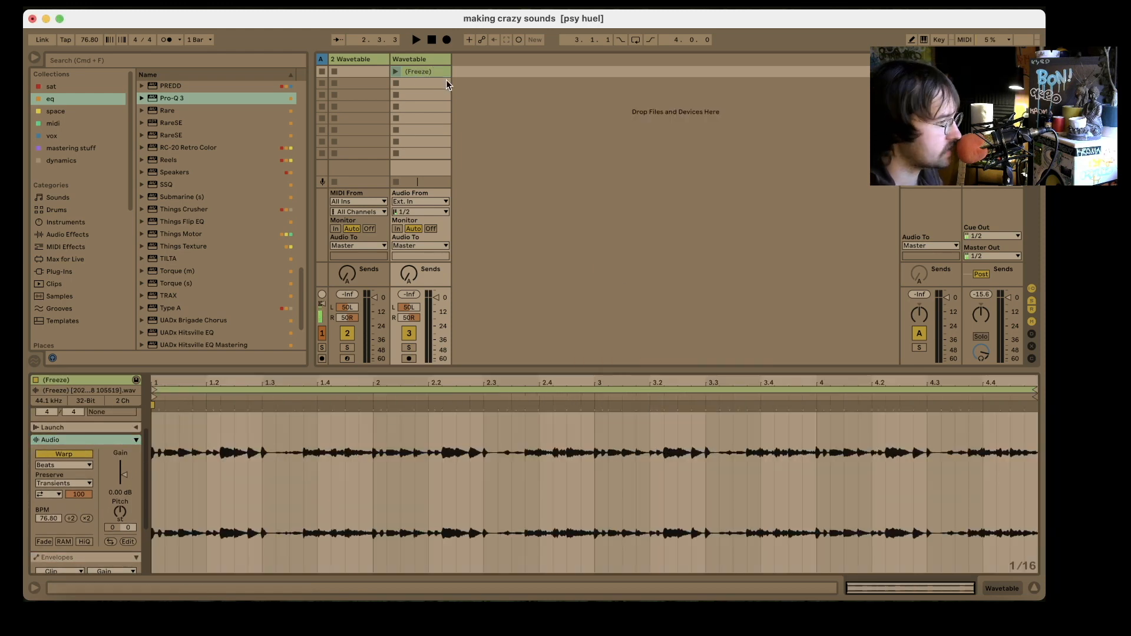
- Move the cropped clip into the Arrangement at 1.1.1 on the audio Wavetable track and consolidate it
left_click(427, 72)
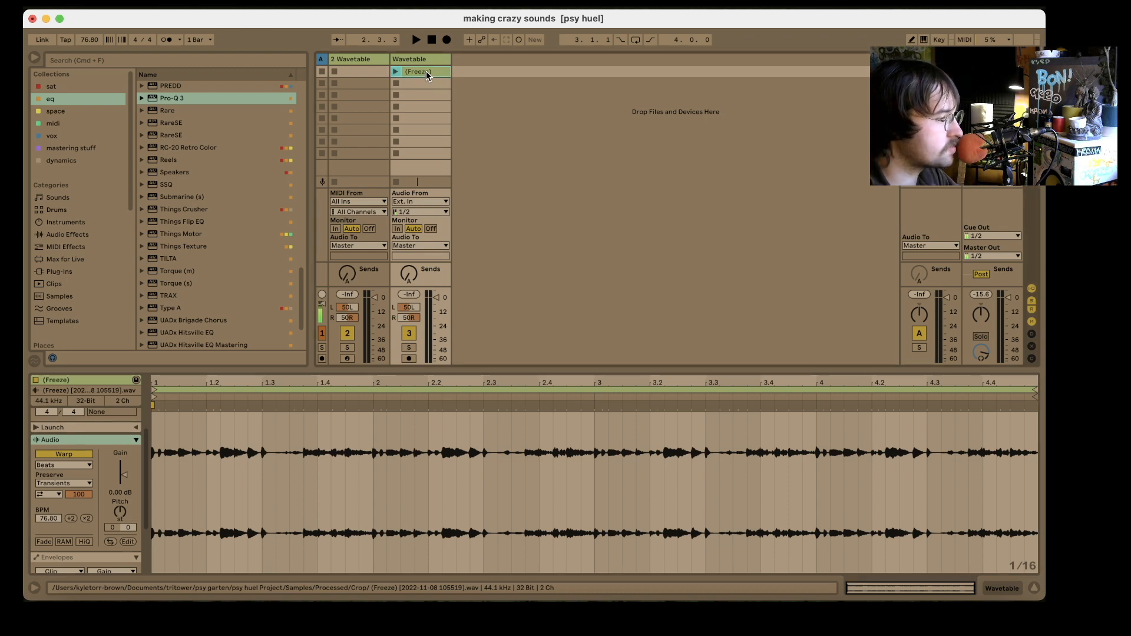
key("Tab")
left_click_drag(426, 71, 320, 231)
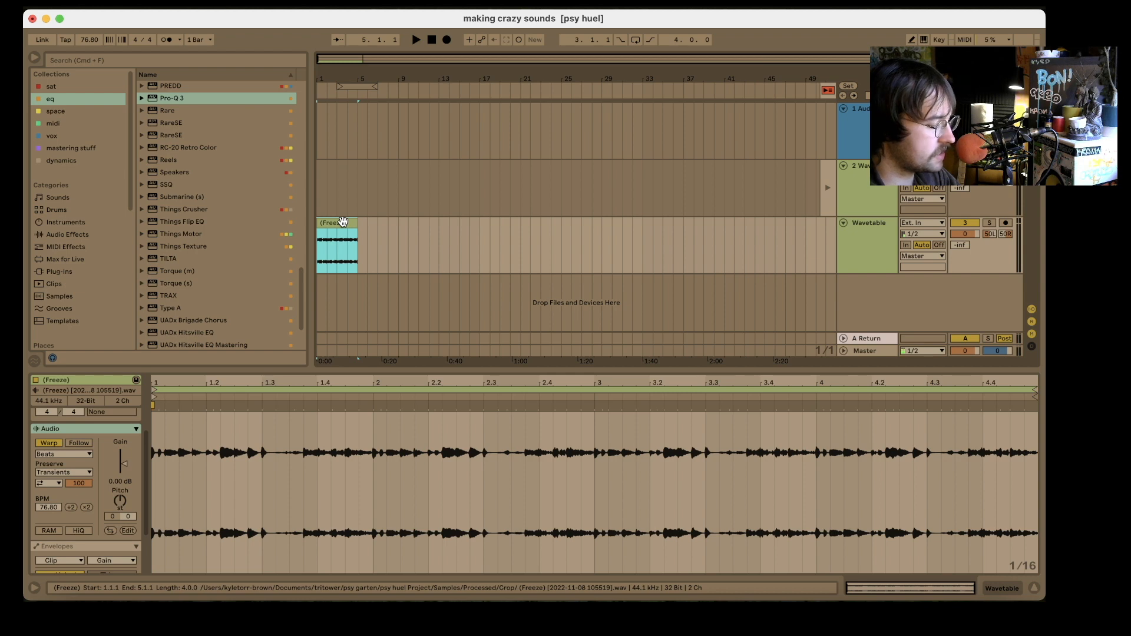
key("super+j")
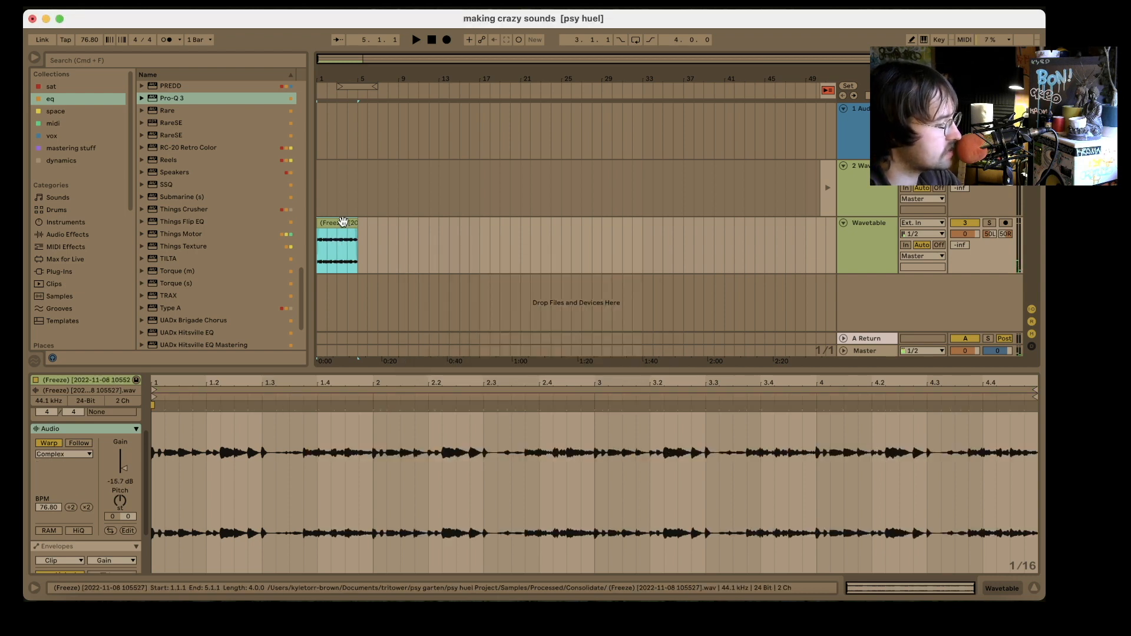
- Set the consolidated clip's gain to -6 dB and consolidate the clip again
left_click(121, 483)
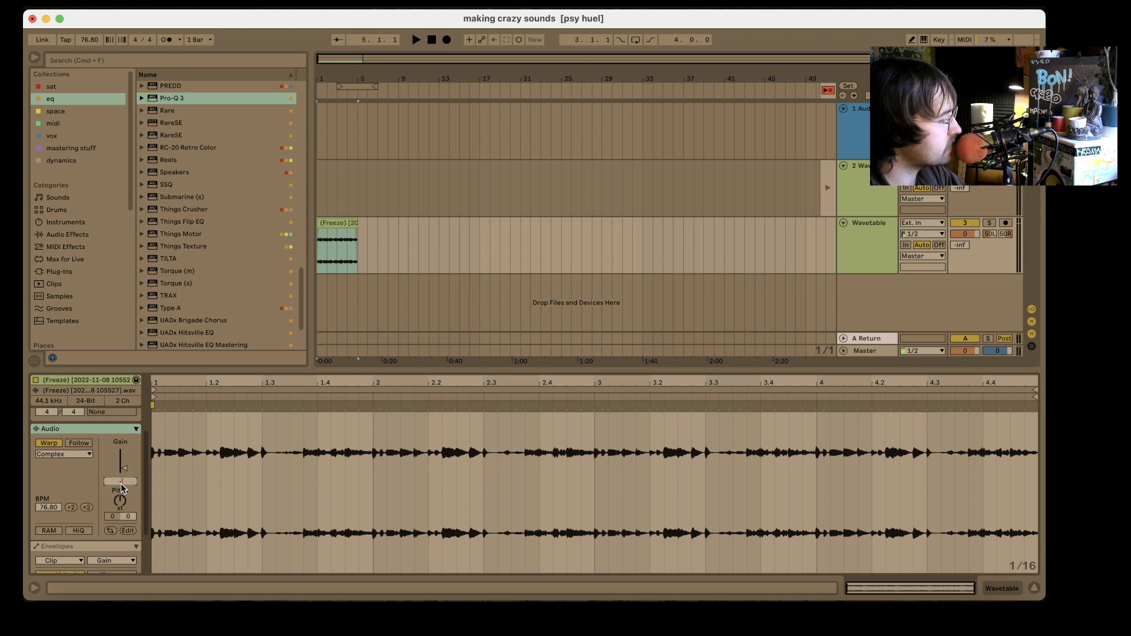
type("-6")
key("Return")
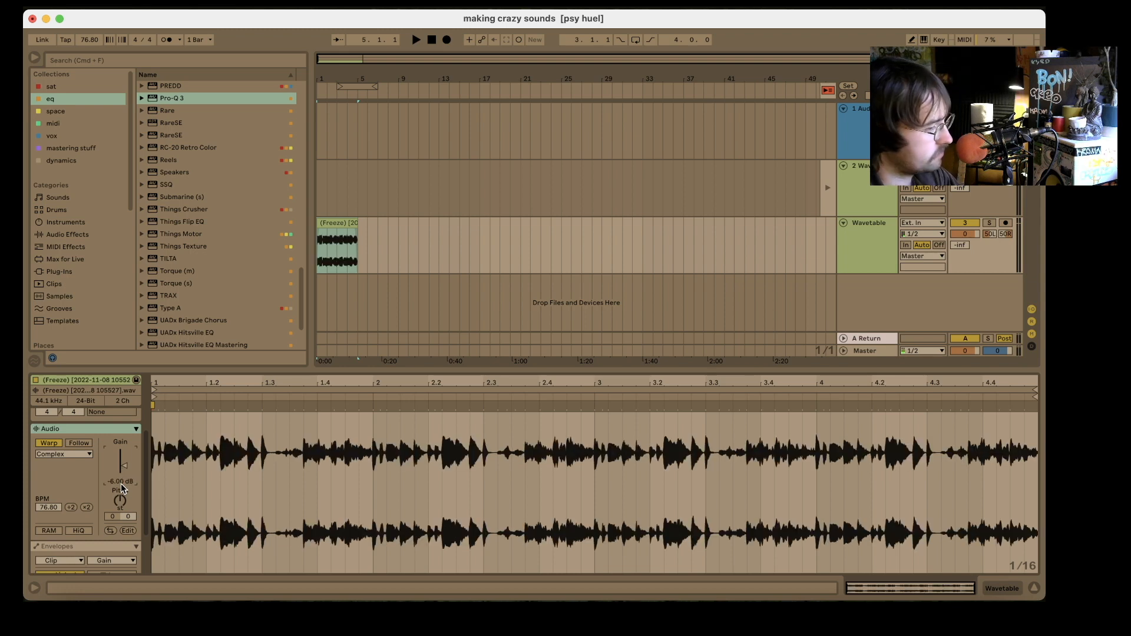
left_click(346, 224)
key("super+j")
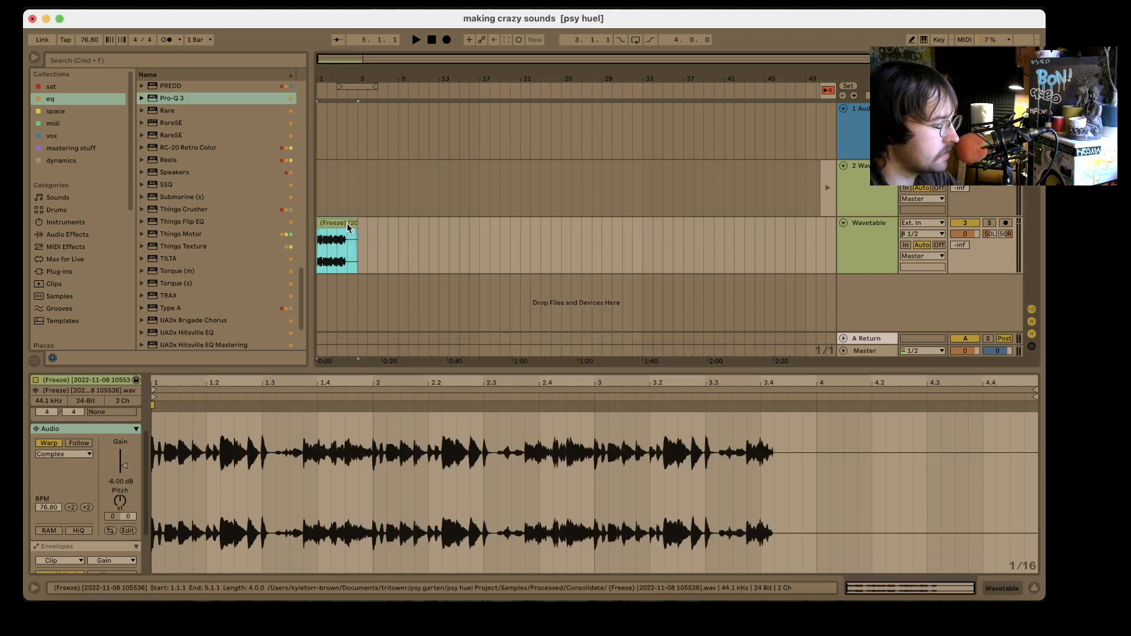
right_click(337, 220)
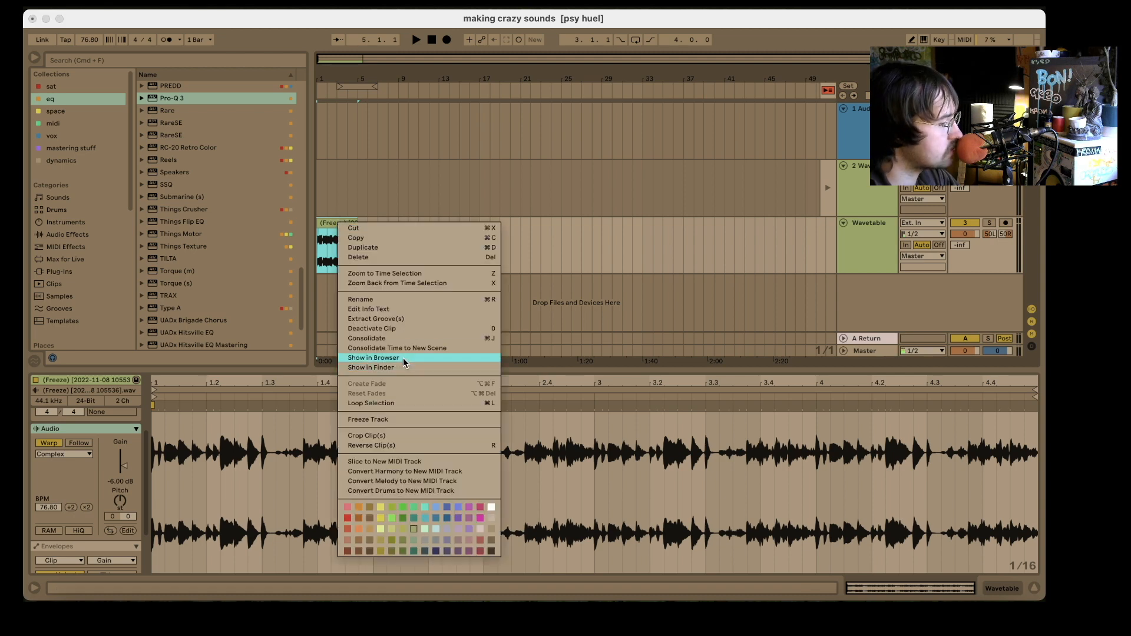
left_click(329, 232)
right_click(335, 220)
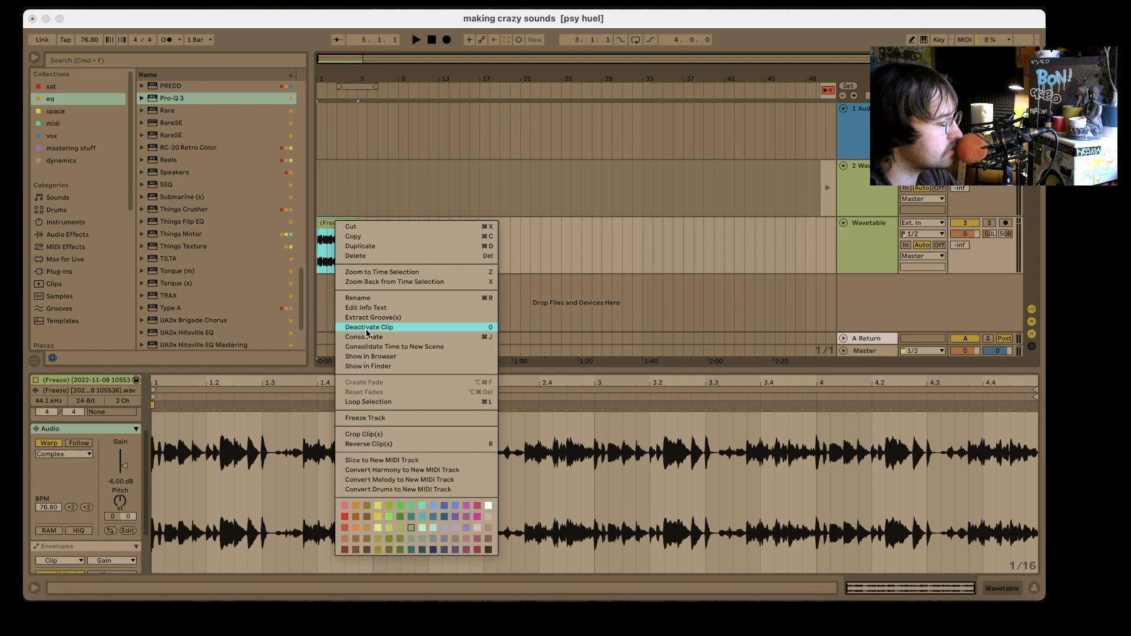
left_click(369, 356)
scroll(103, 252, "down", 4)
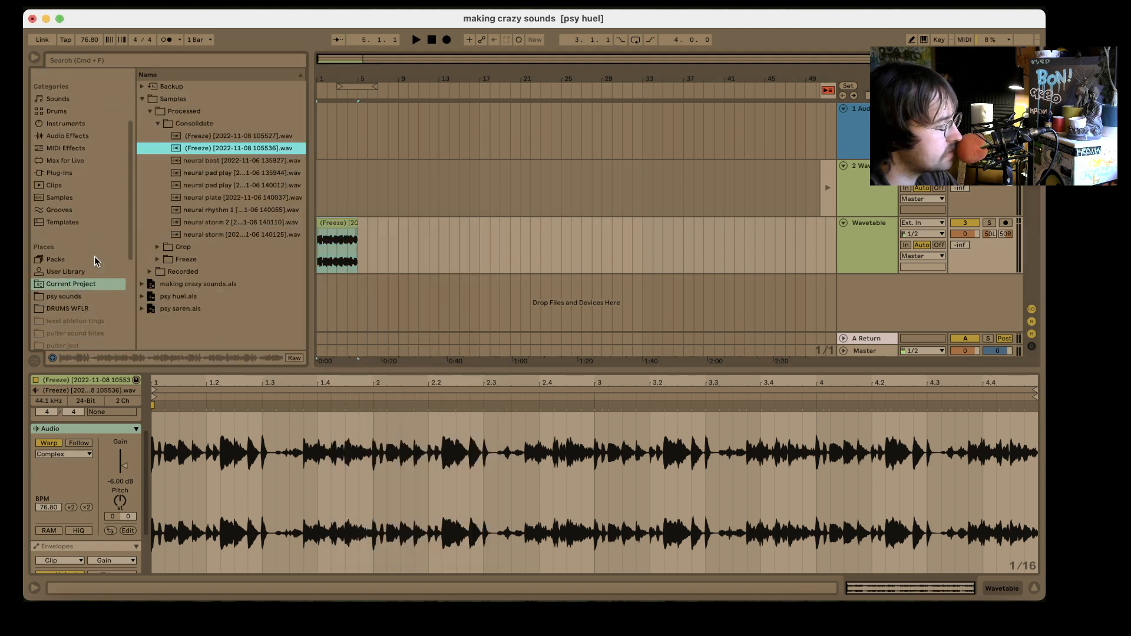
left_click_drag(195, 149, 82, 303)
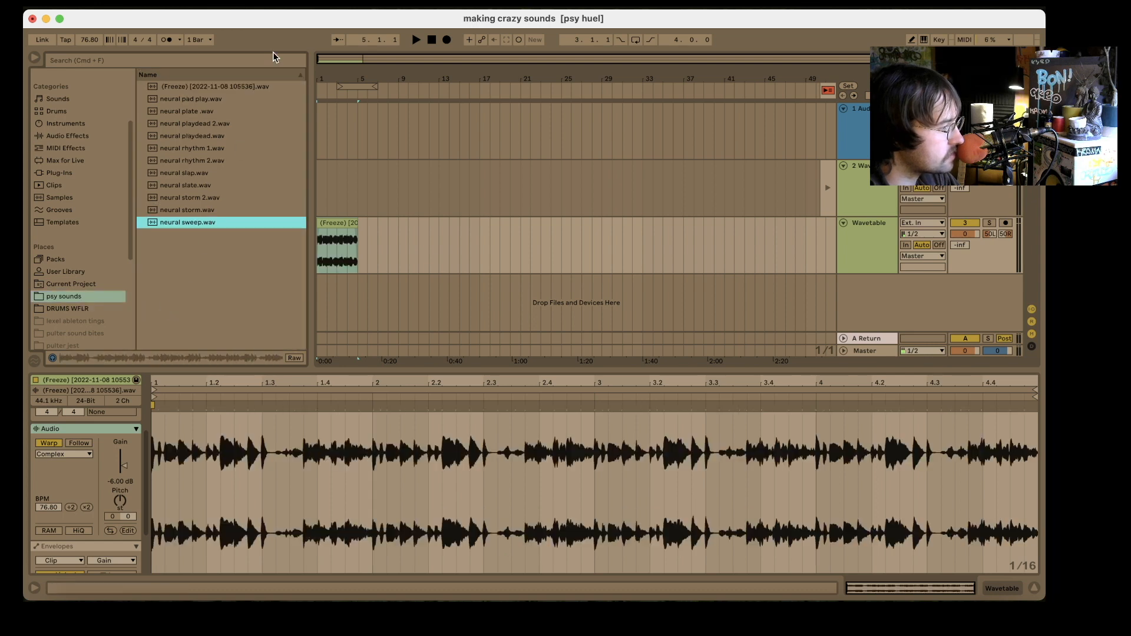
- Rename the Freeze sample in the psy sounds folder as "neural video mode" and select its clip in the Arrangement
left_click(228, 86)
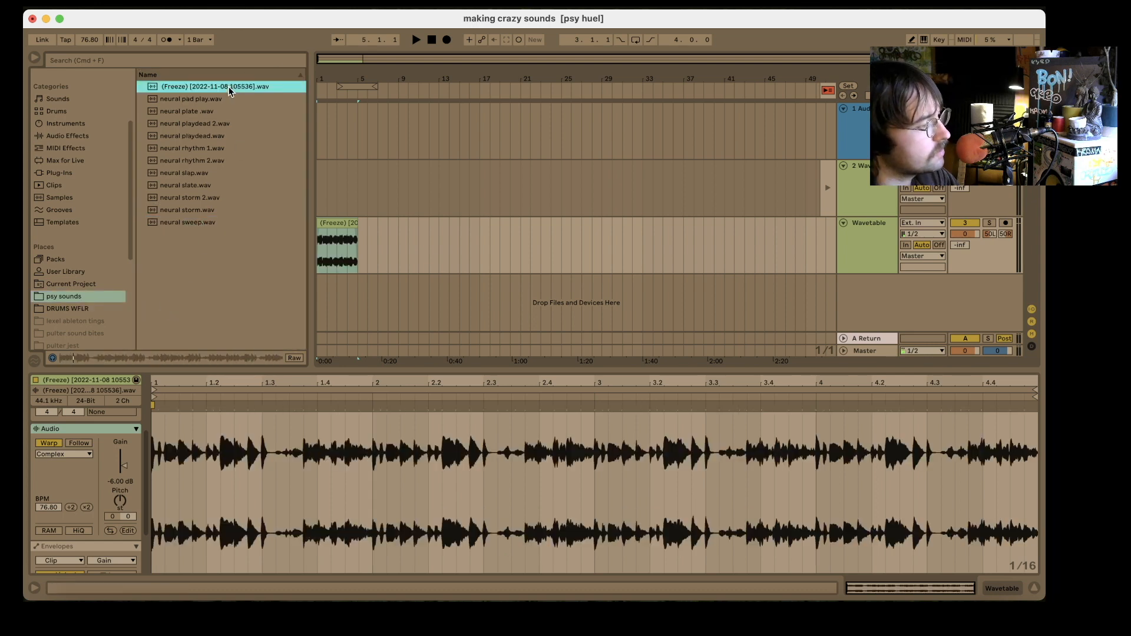
key("super+r")
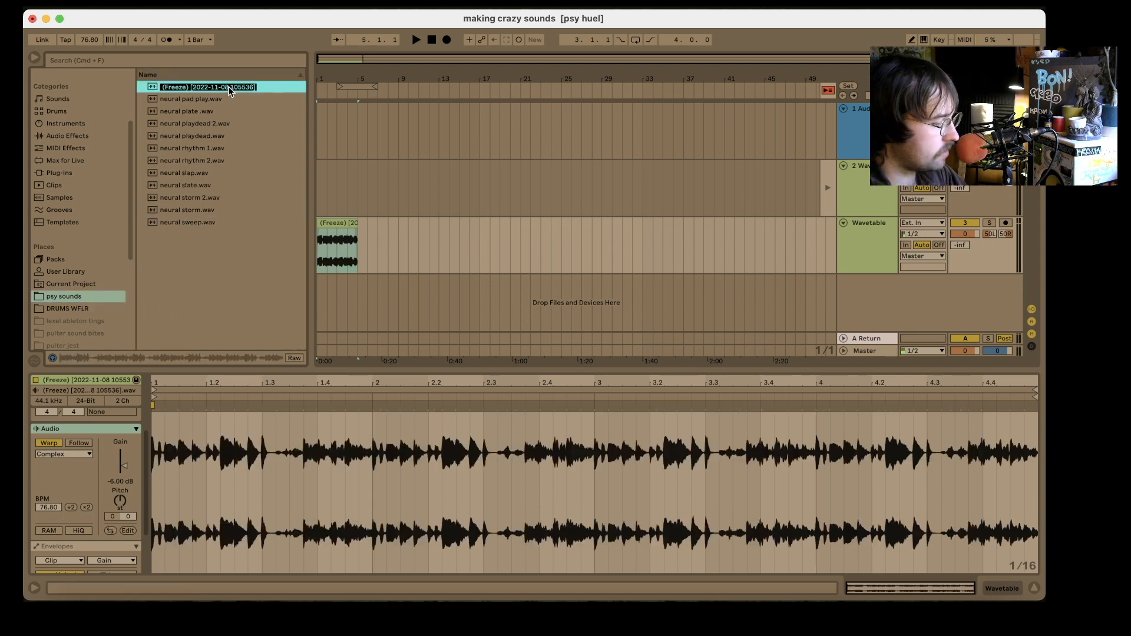
type("neural video mode")
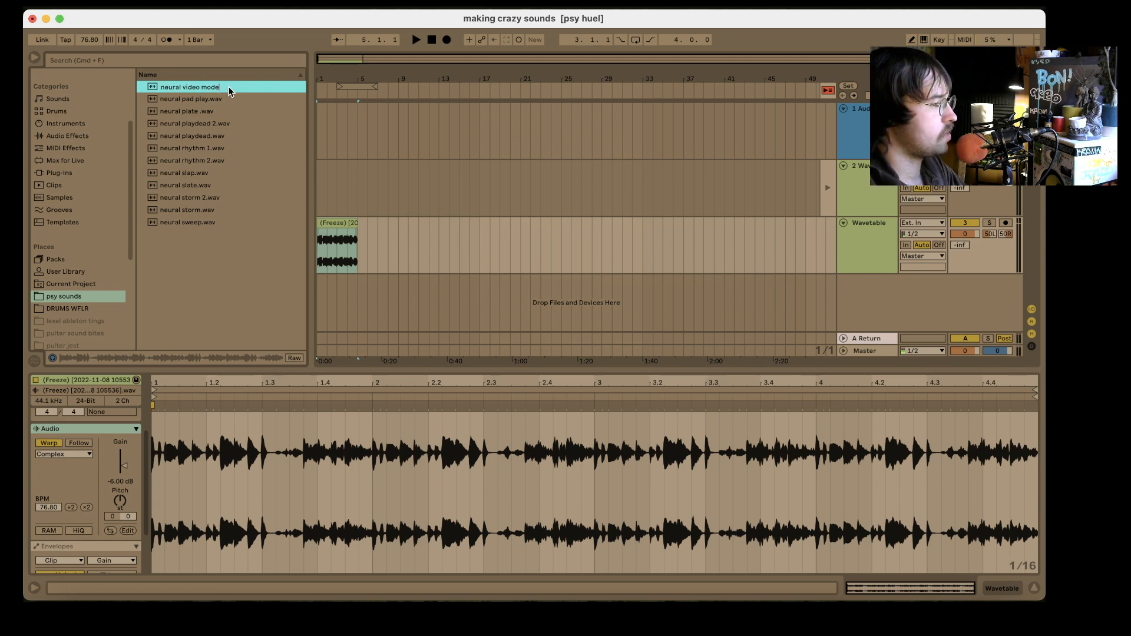
key("Return")
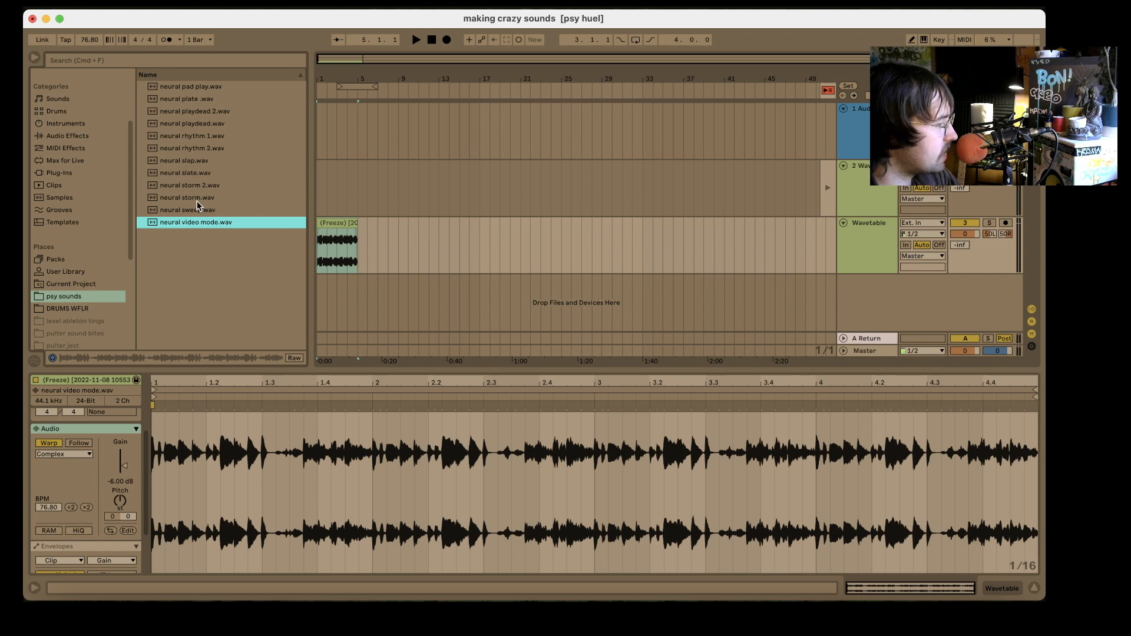
left_click(330, 241)
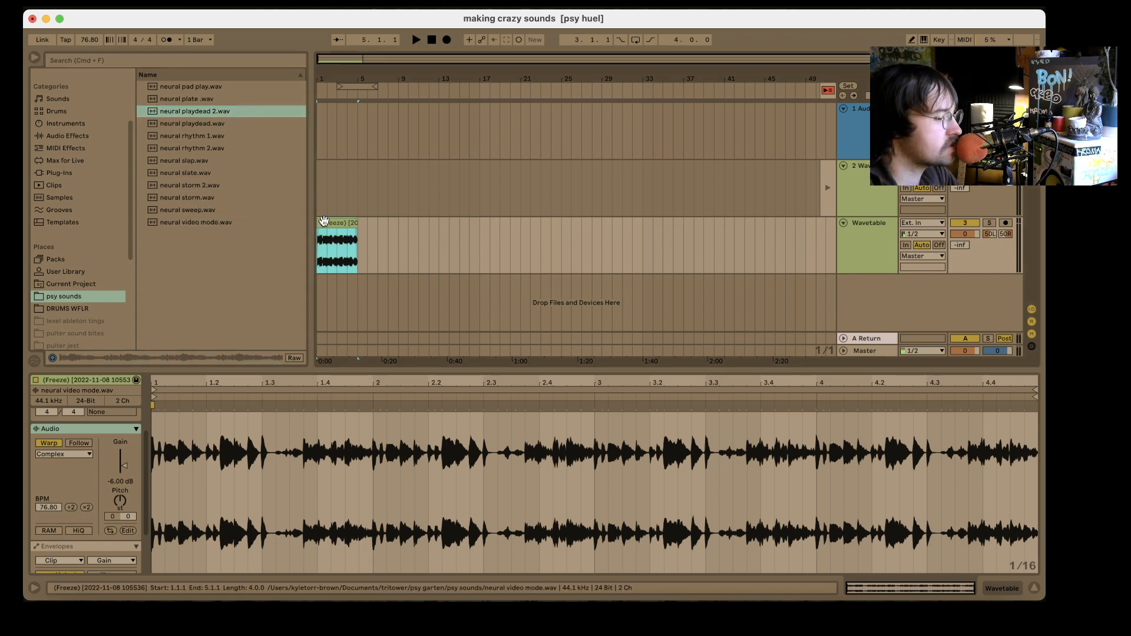
- Delete the neural video mode clip from the Wavetable track in the Arrangement
key("Delete")
left_click(317, 238)
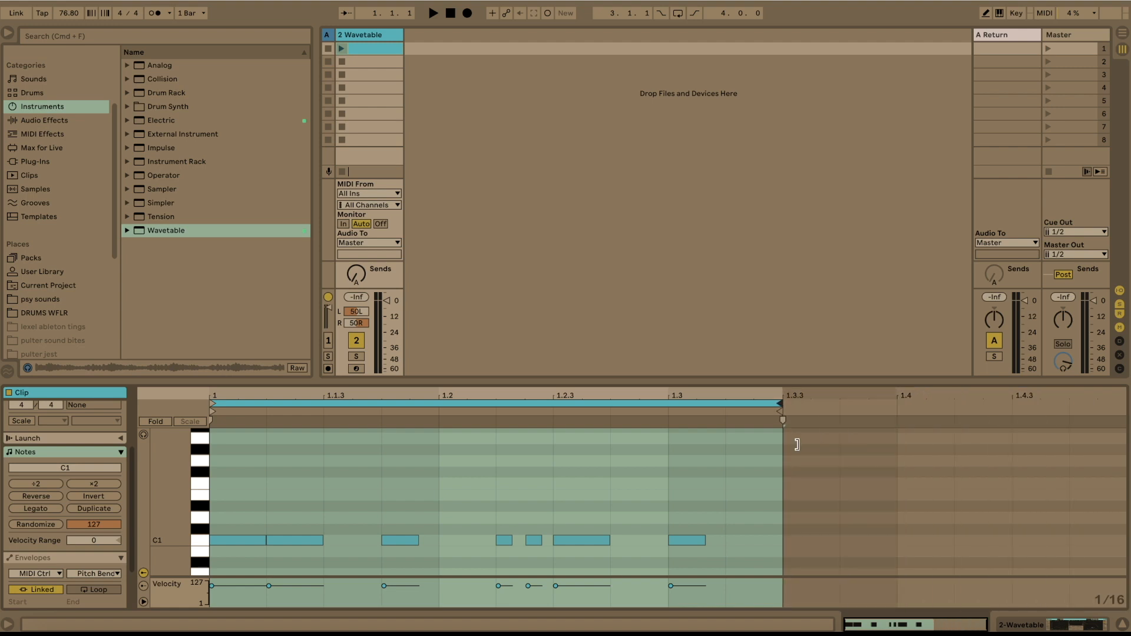
- Launch the Wavetable clip, shape the amp envelope with about 294 ms decay and -inf dB sustain, and set Osc 1's position to 50%
left_click(341, 48)
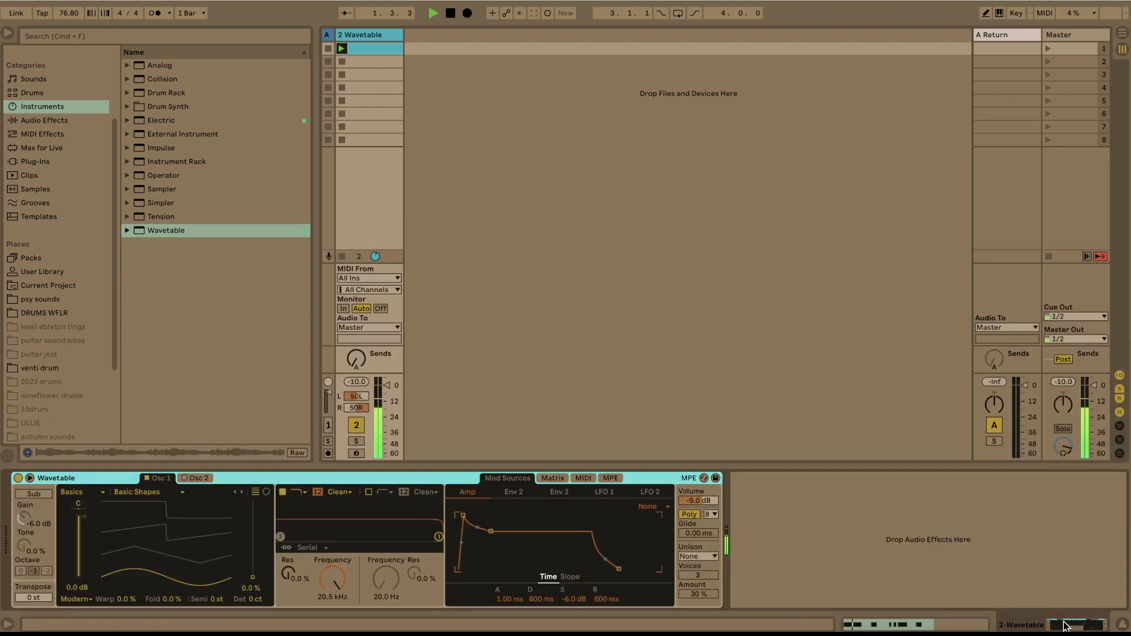
left_click(1068, 622)
left_click_drag(491, 529, 487, 569)
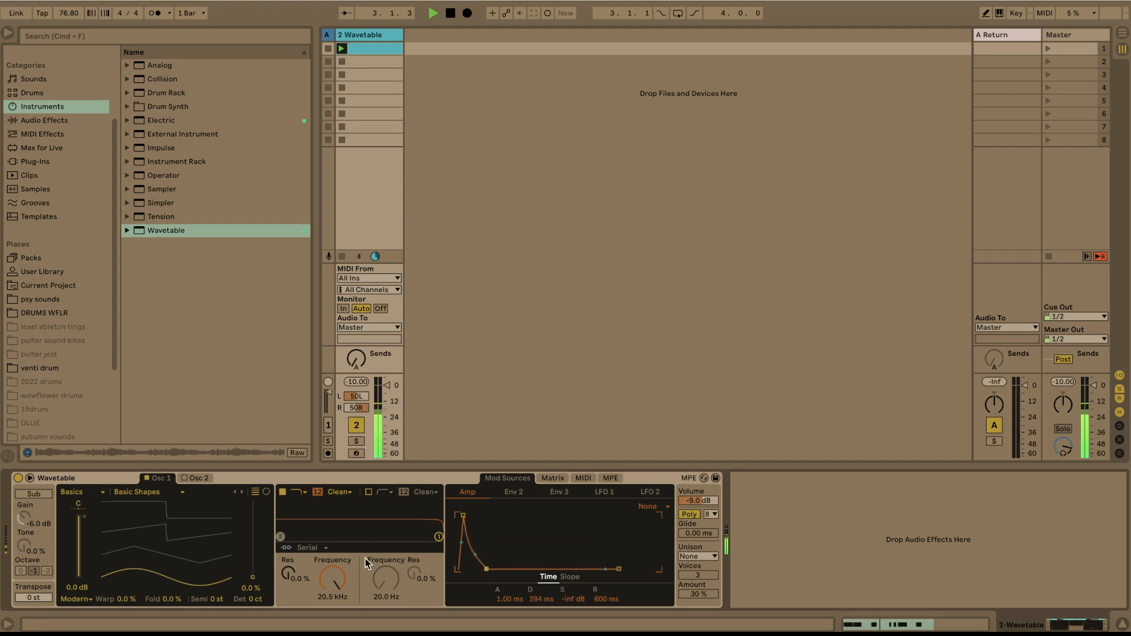
left_click_drag(252, 562, 252, 533)
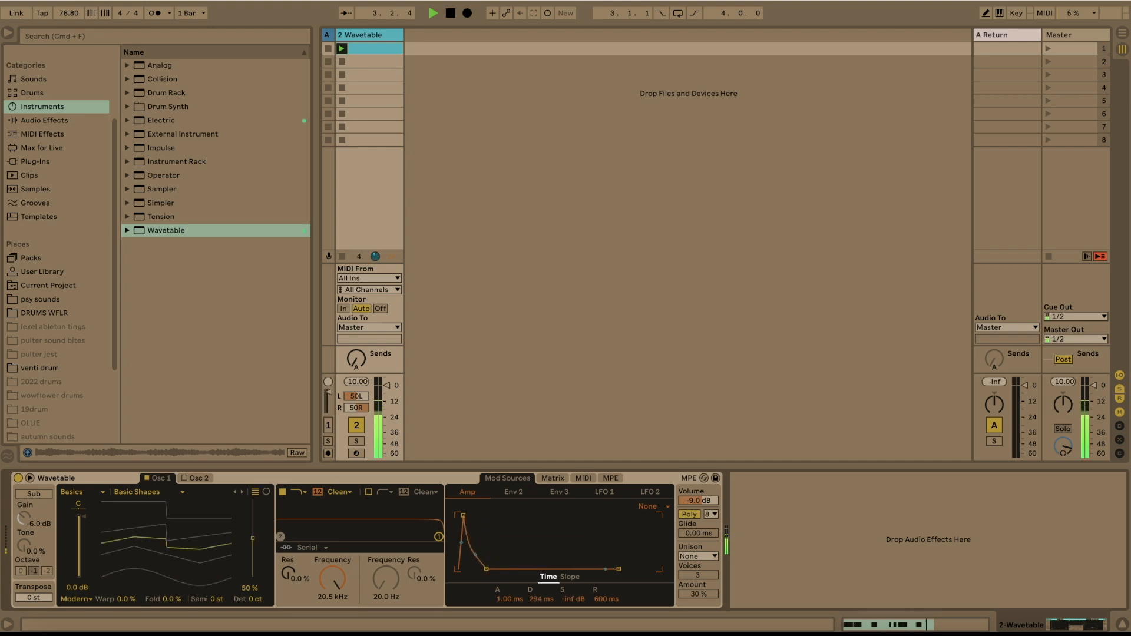
- Enable Wavetable's Osc 2 and load the No Primes wavetable from Basics with its position at 60%
left_click(196, 479)
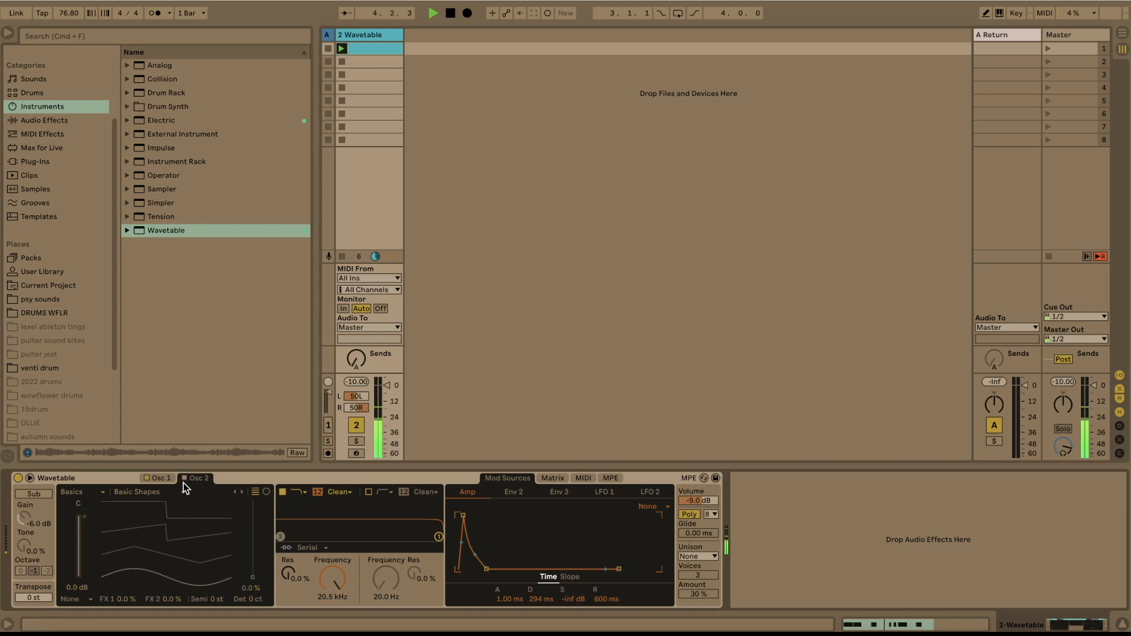
left_click(184, 478)
left_click(189, 523)
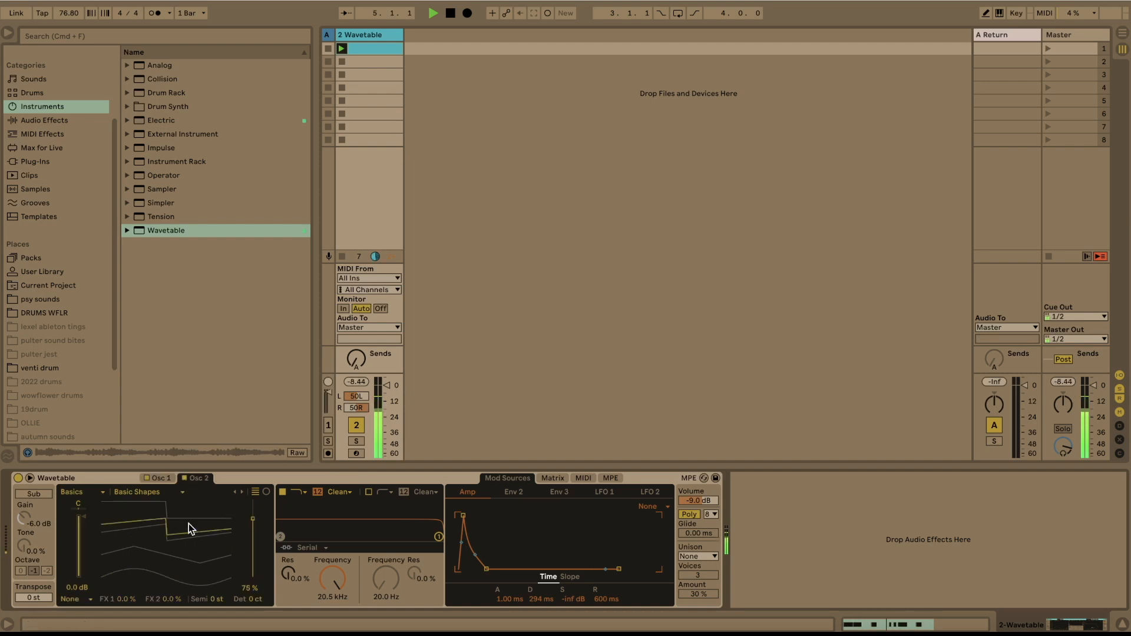
left_click_drag(106, 522, 106, 534)
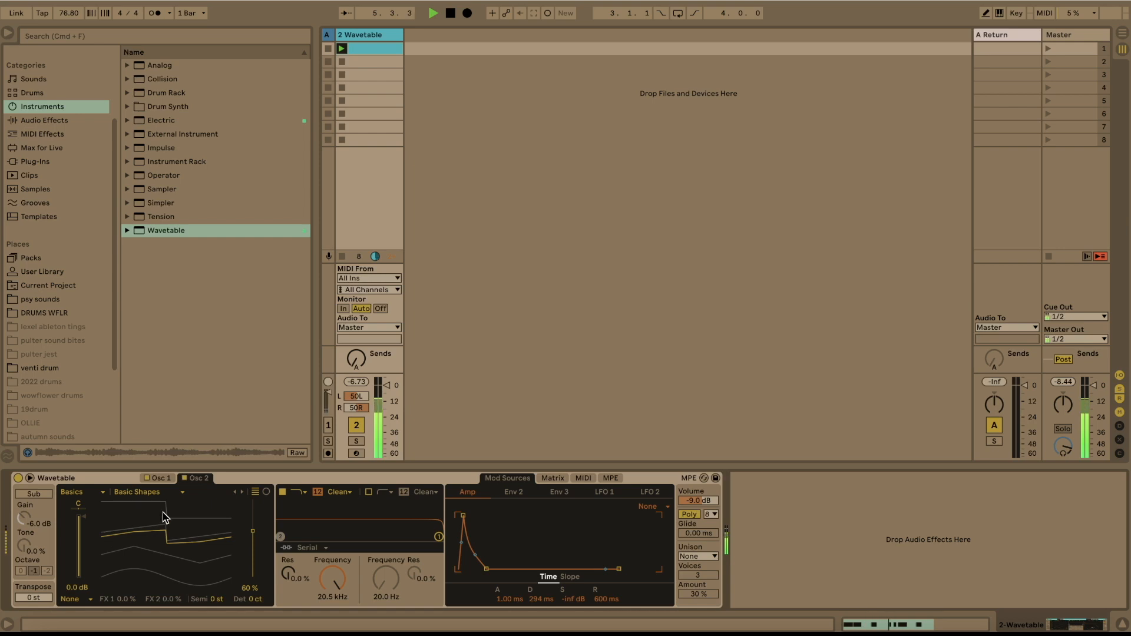
left_click(158, 492)
left_click(151, 460)
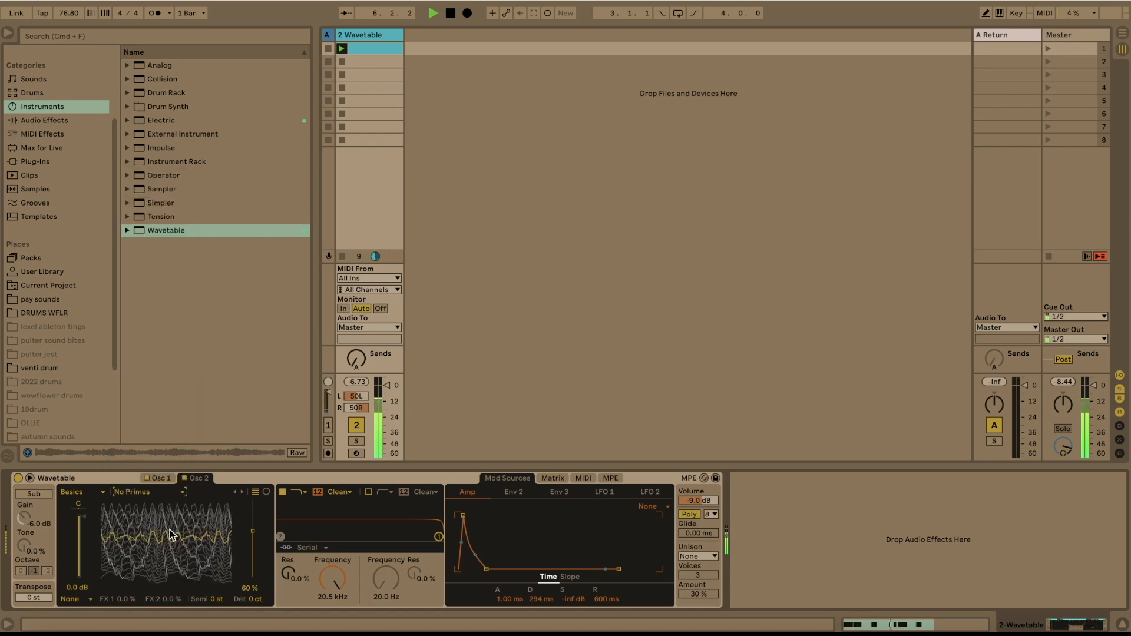
- Set Osc 1's wavetable position to 52% and enable the sub oscillator with a gain of -4.6 dB
left_click(159, 478)
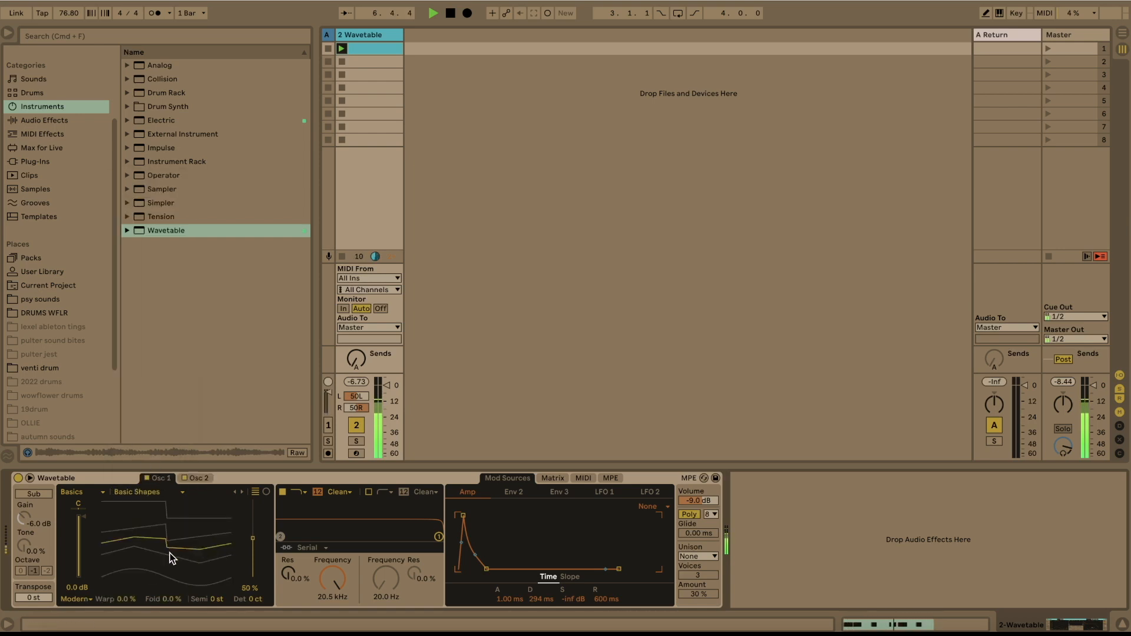
left_click_drag(169, 556, 182, 536)
left_click(38, 497)
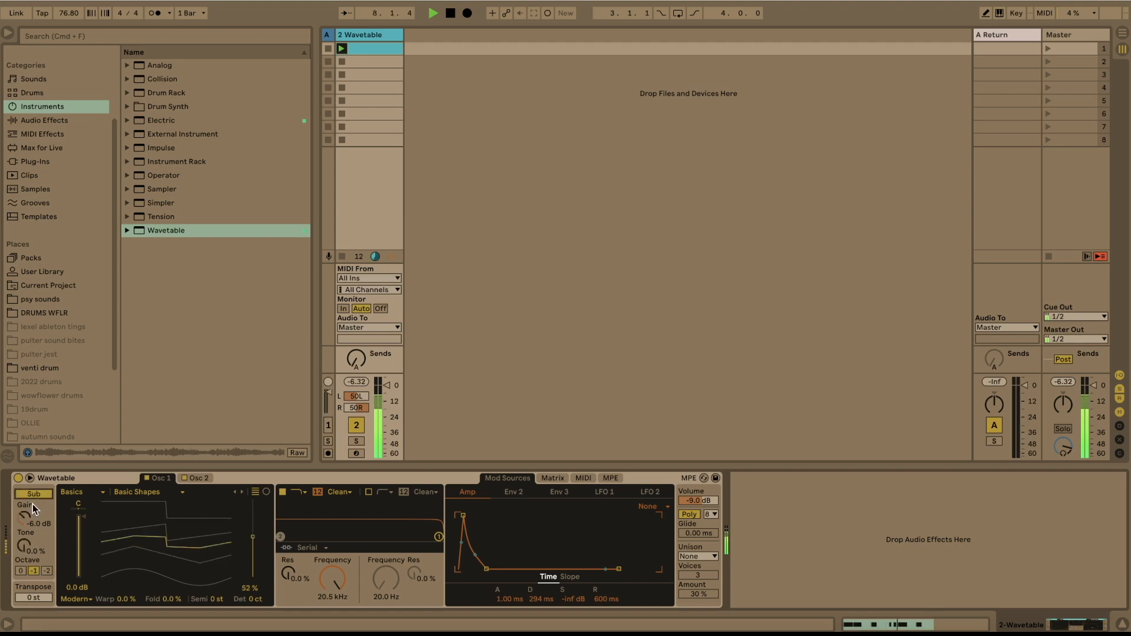
left_click_drag(22, 519, 22, 513)
- Draw stepped 1/16 Transpose automation in the clip, raising the first and last two notes and lowering the third note
right_click(44, 600)
left_click(71, 554)
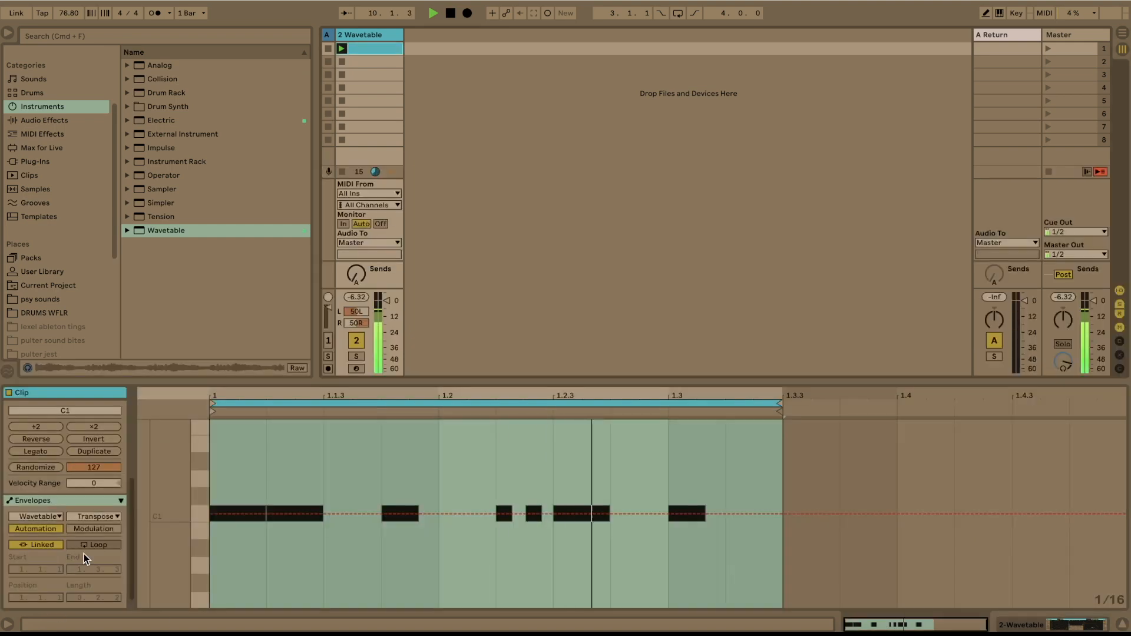
key("b")
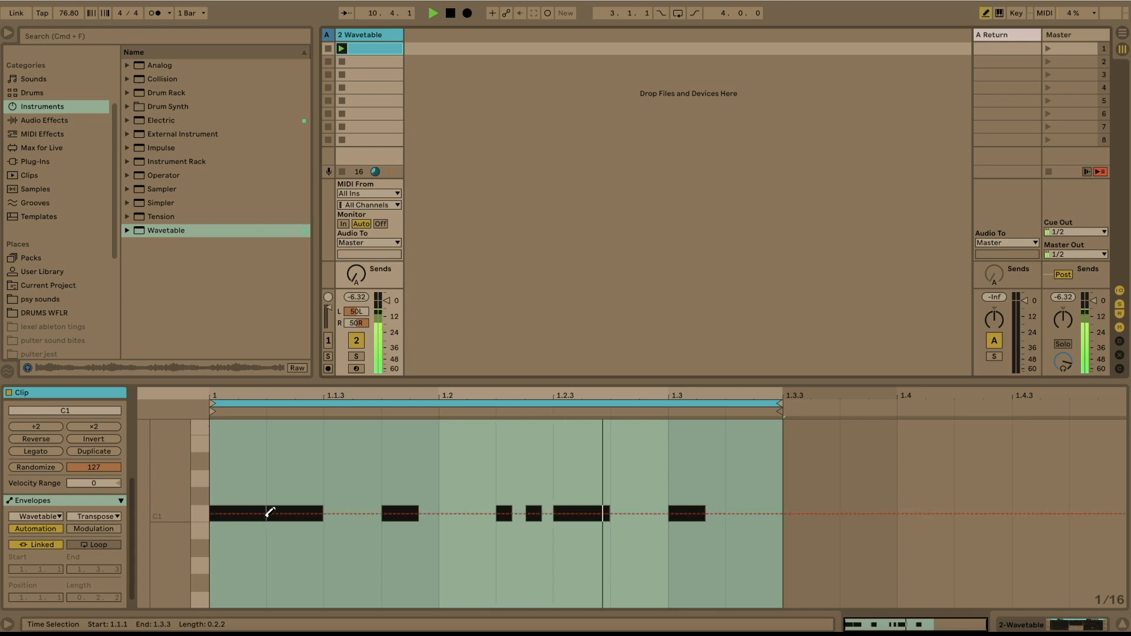
left_click_drag(252, 507, 252, 501)
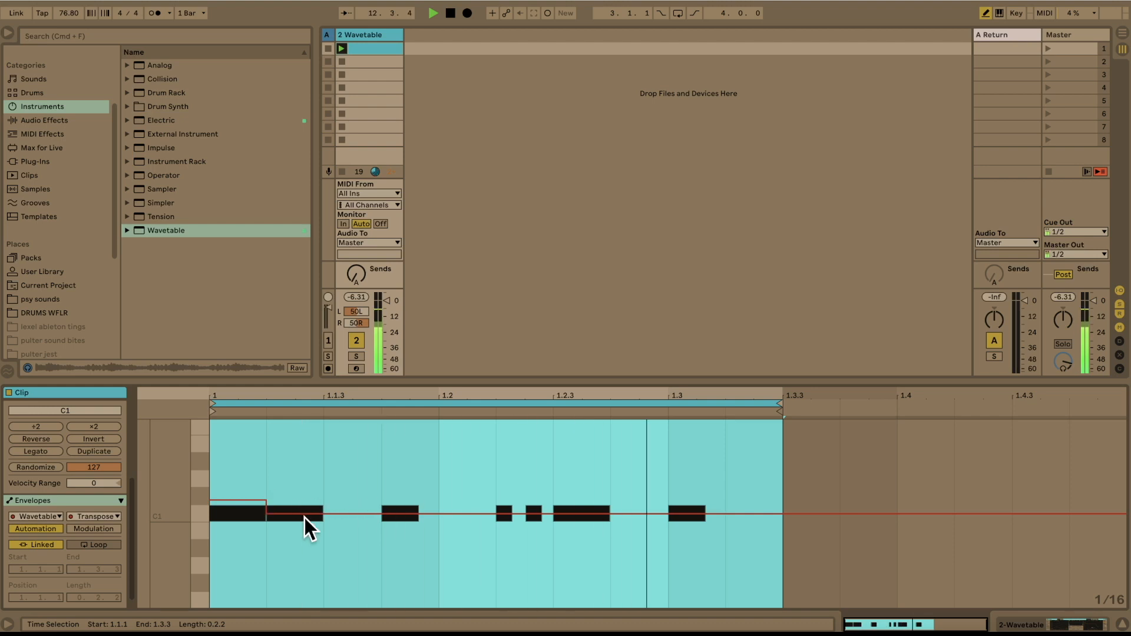
left_click_drag(396, 512, 409, 533)
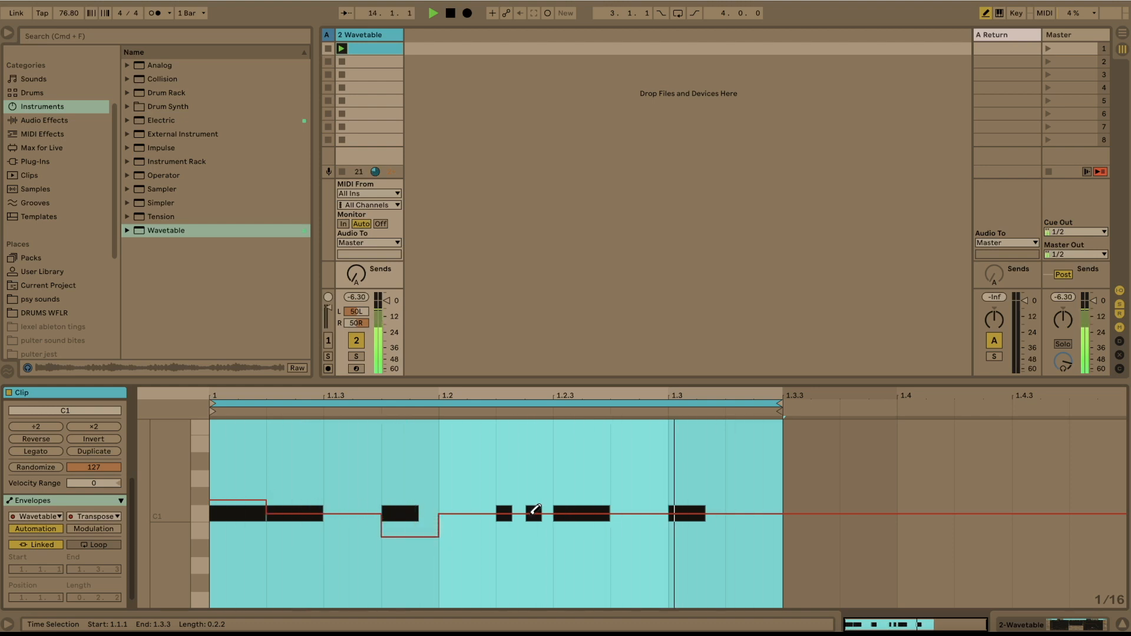
left_click_drag(582, 512, 587, 465)
left_click_drag(683, 514, 691, 503)
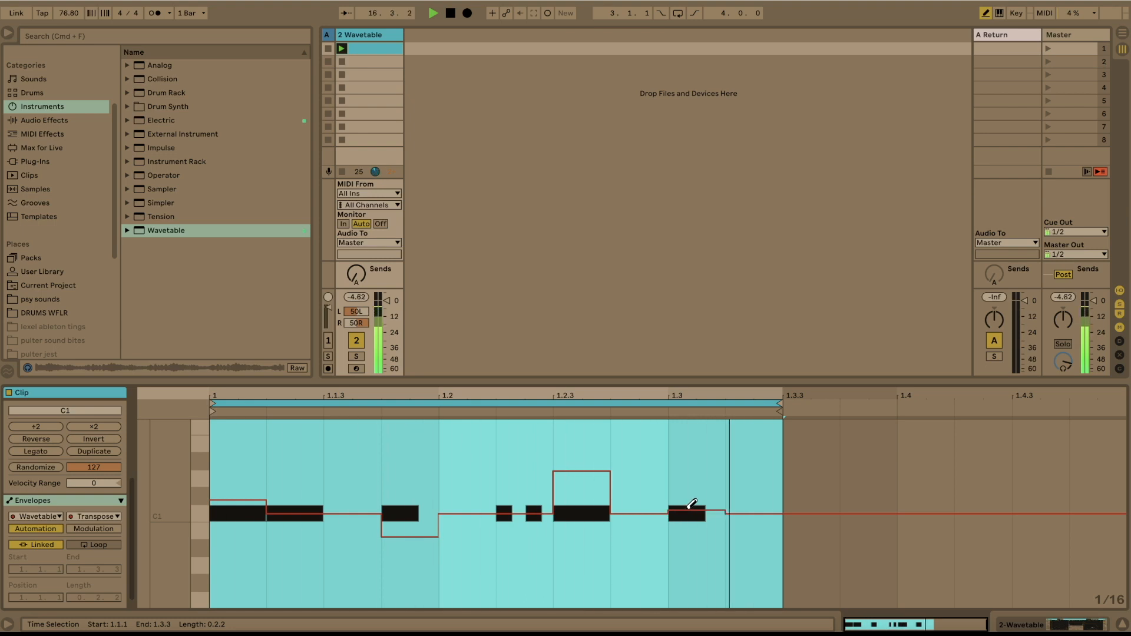
left_click_drag(596, 472, 596, 483)
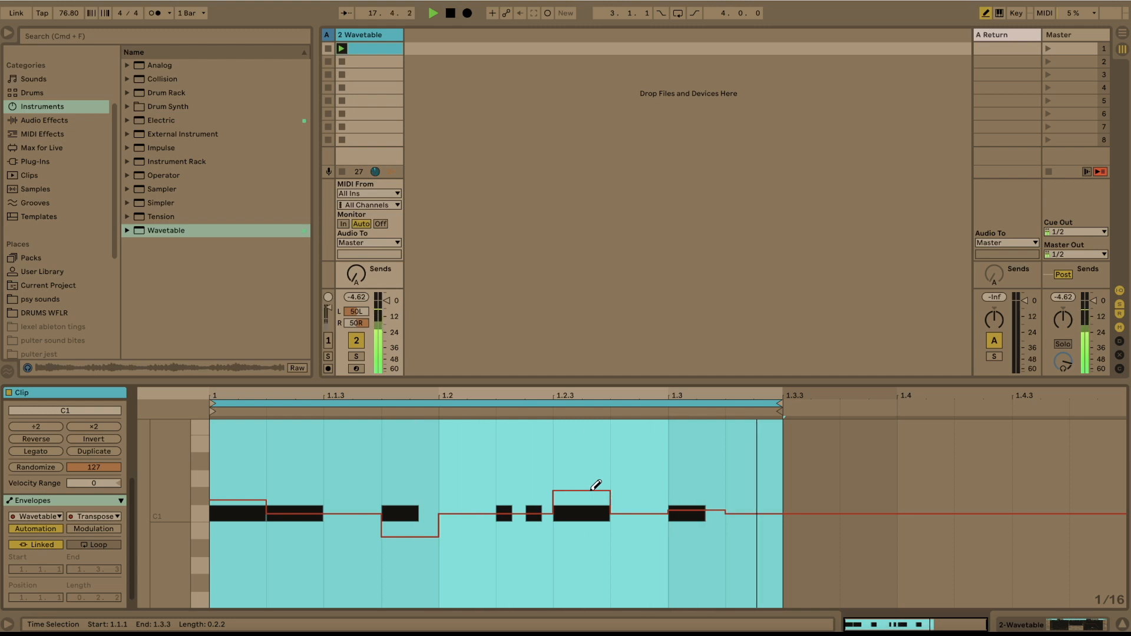
- Show Filter 1 Frequency automation, turn the clip grid off, and draw a freehand curve across the whole loop
left_click(1053, 629)
right_click(330, 581)
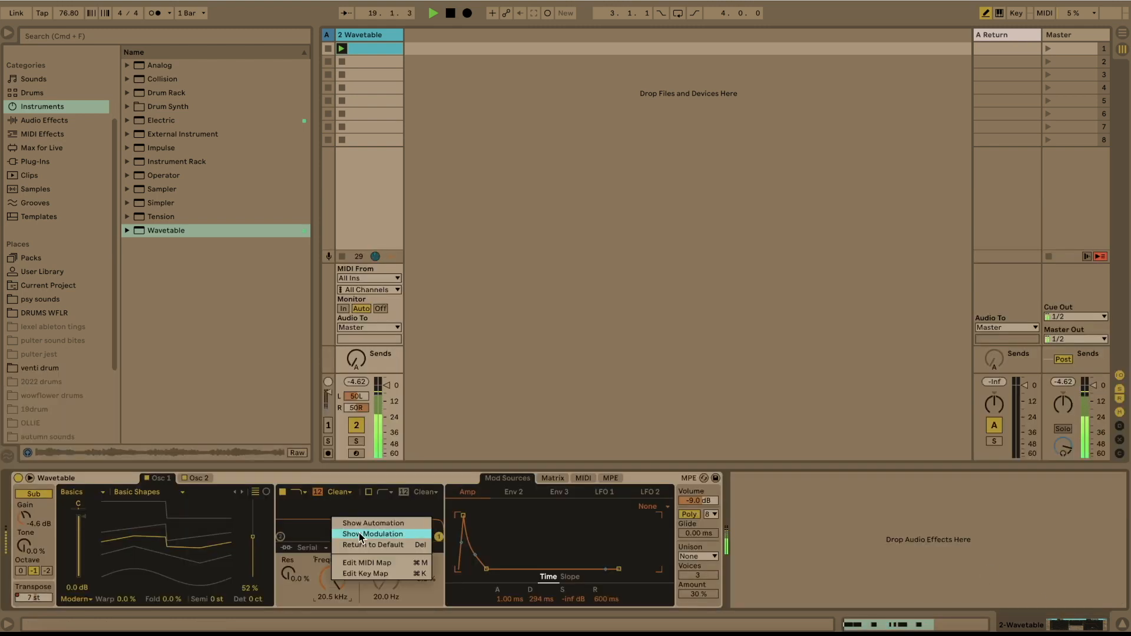
left_click(362, 530)
right_click(363, 527)
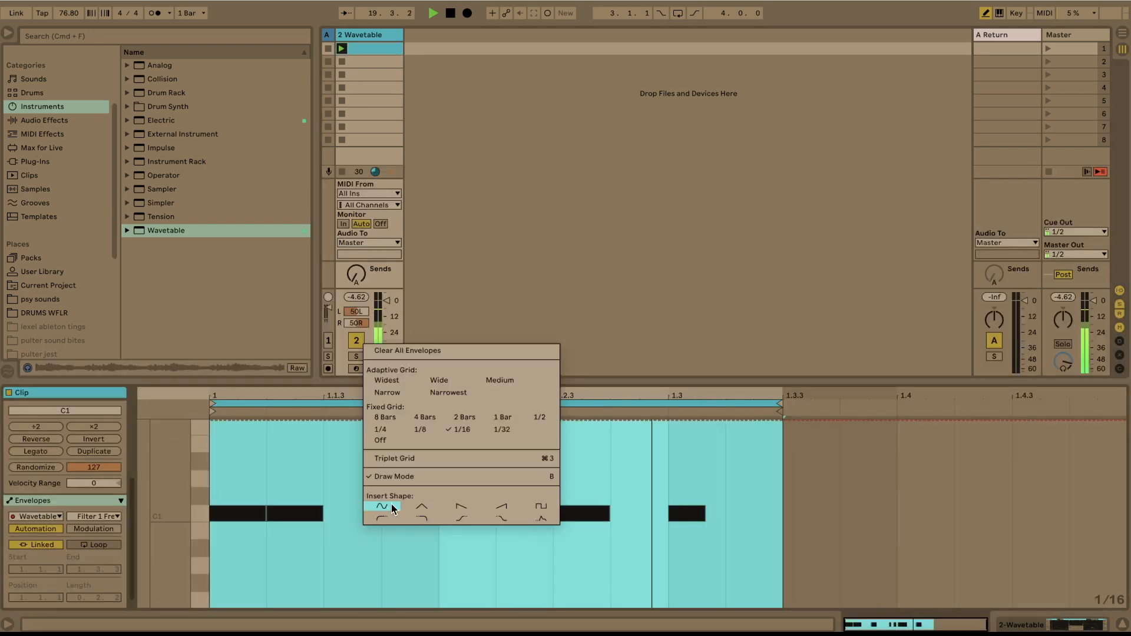
left_click(386, 440)
mouse_move(216, 470)
left_mouse_down()
mouse_move(444, 517)
mouse_move(566, 485)
mouse_move(733, 465)
mouse_move(783, 519)
left_mouse_up()
- Draw a freehand Filter 2 Frequency automation curve across the clip's loop
key("shift+Tab")
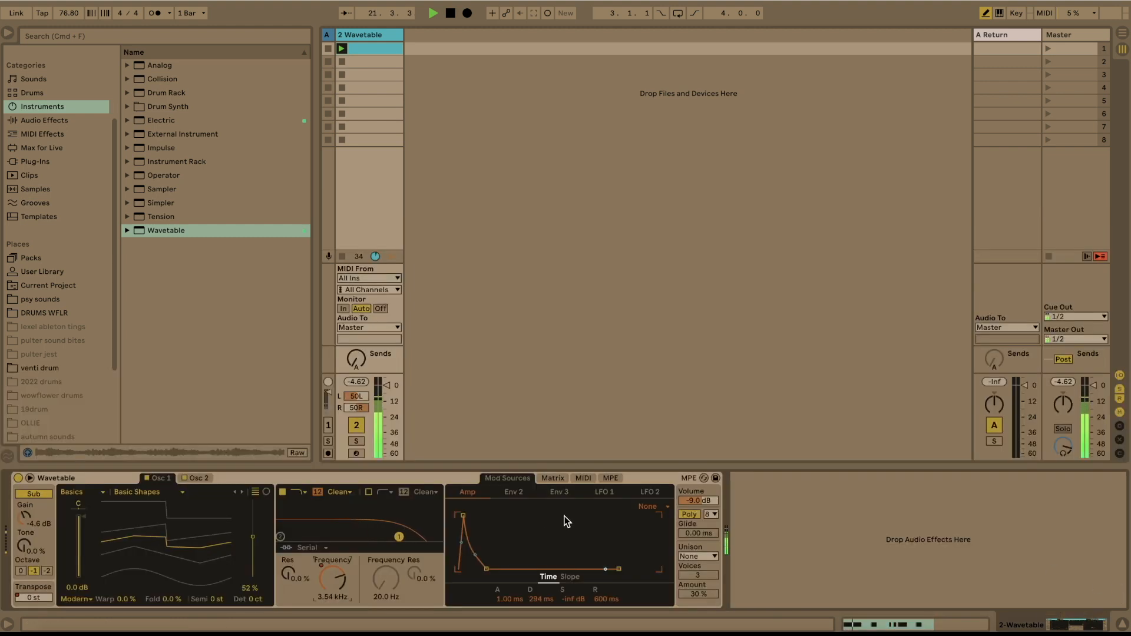
right_click(382, 587)
left_click(412, 530)
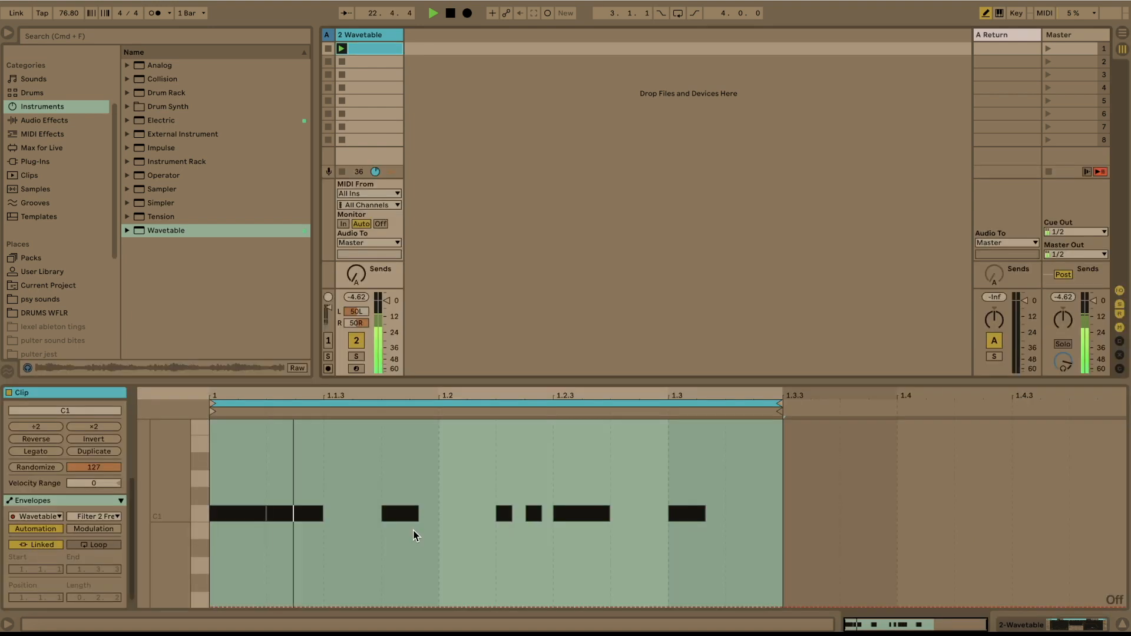
mouse_move(221, 523)
left_mouse_down()
mouse_move(222, 547)
mouse_move(328, 580)
mouse_move(409, 575)
mouse_move(592, 520)
mouse_move(615, 553)
mouse_move(952, 591)
left_mouse_up()
- Switch on Wavetable's second filter and set the resonance of both filters to 67%
left_click(1097, 625)
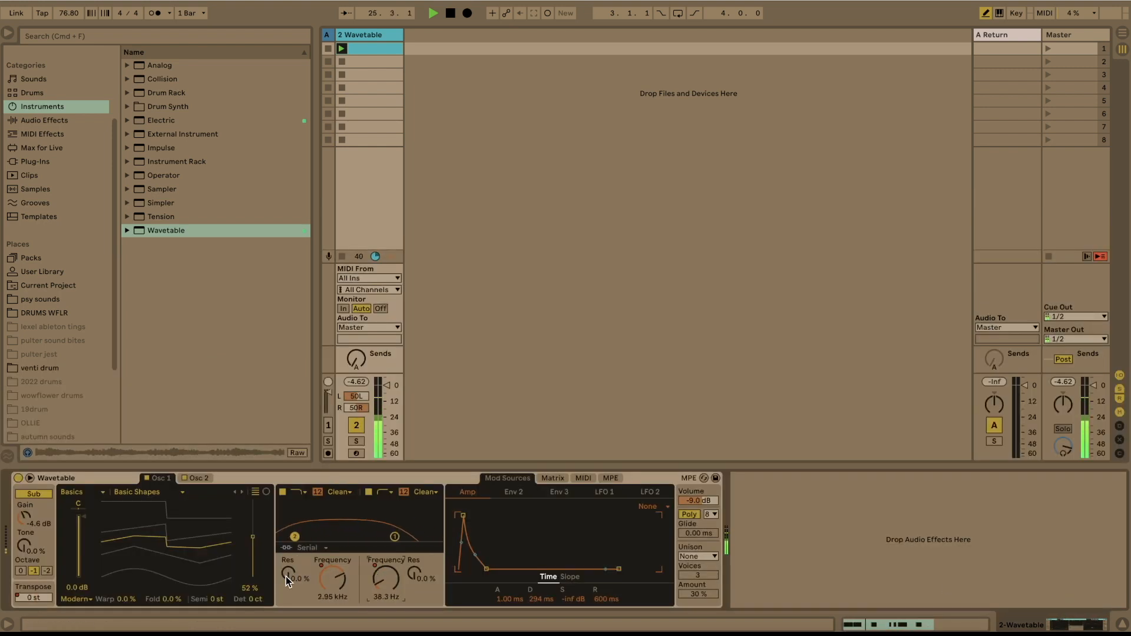
left_click_drag(289, 575, 289, 521)
left_click_drag(420, 580, 421, 530)
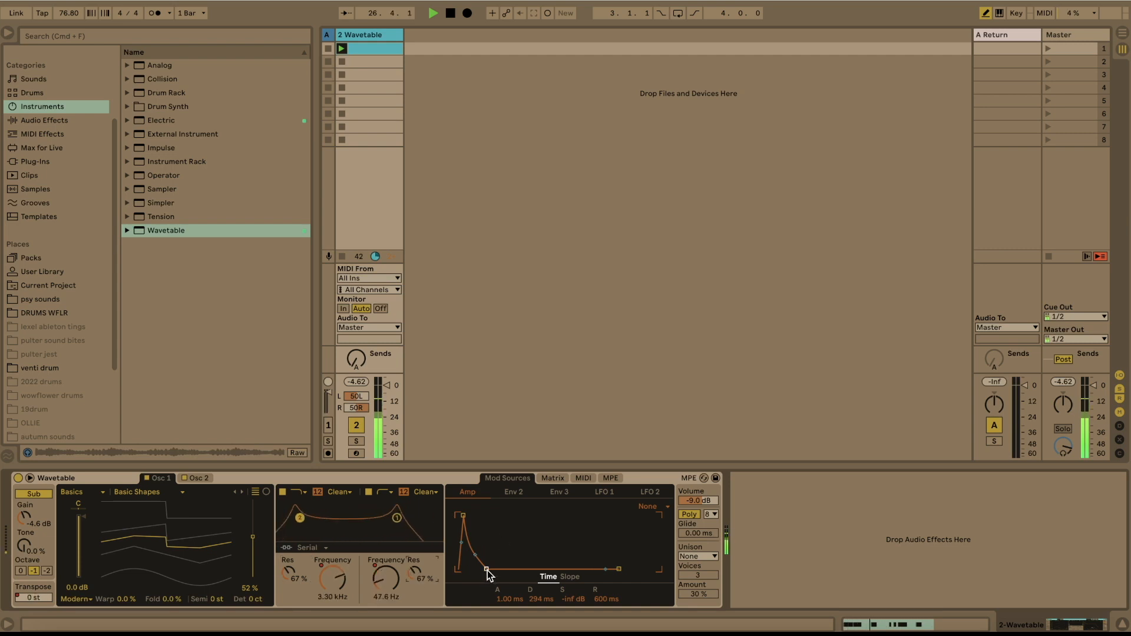
- Shorten the amp envelope's decay and draw freehand Amp Decay automation with several peaks and dips across the clip
left_click_drag(487, 569, 476, 569)
right_click(536, 599)
left_click(570, 552)
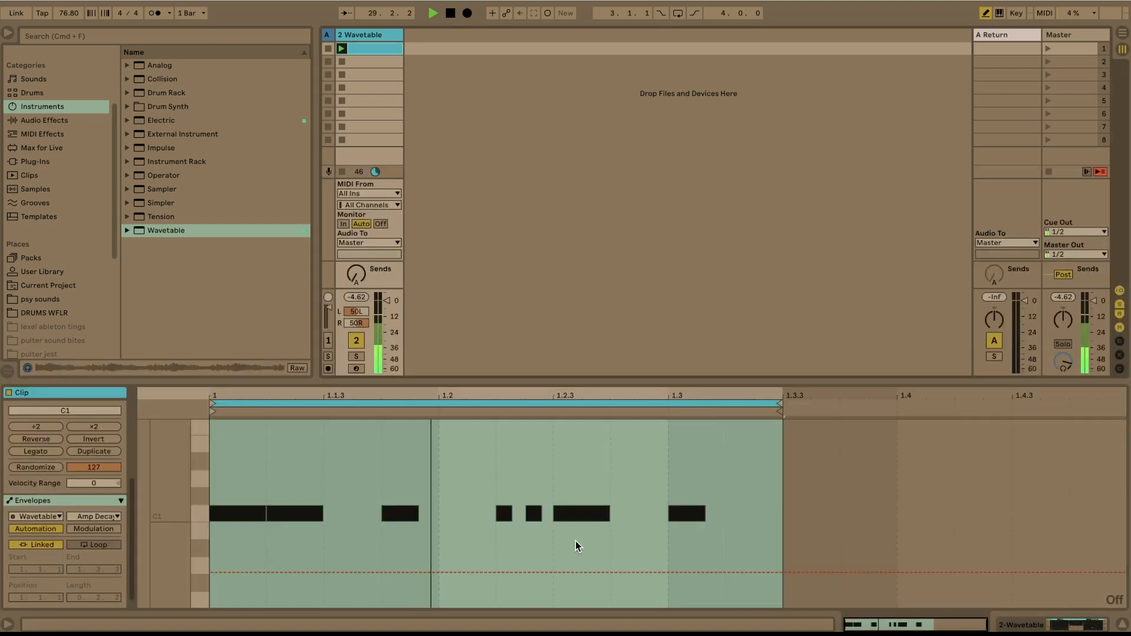
mouse_move(308, 574)
left_mouse_down()
mouse_move(605, 531)
mouse_move(679, 464)
mouse_move(754, 578)
mouse_move(781, 572)
left_mouse_up()
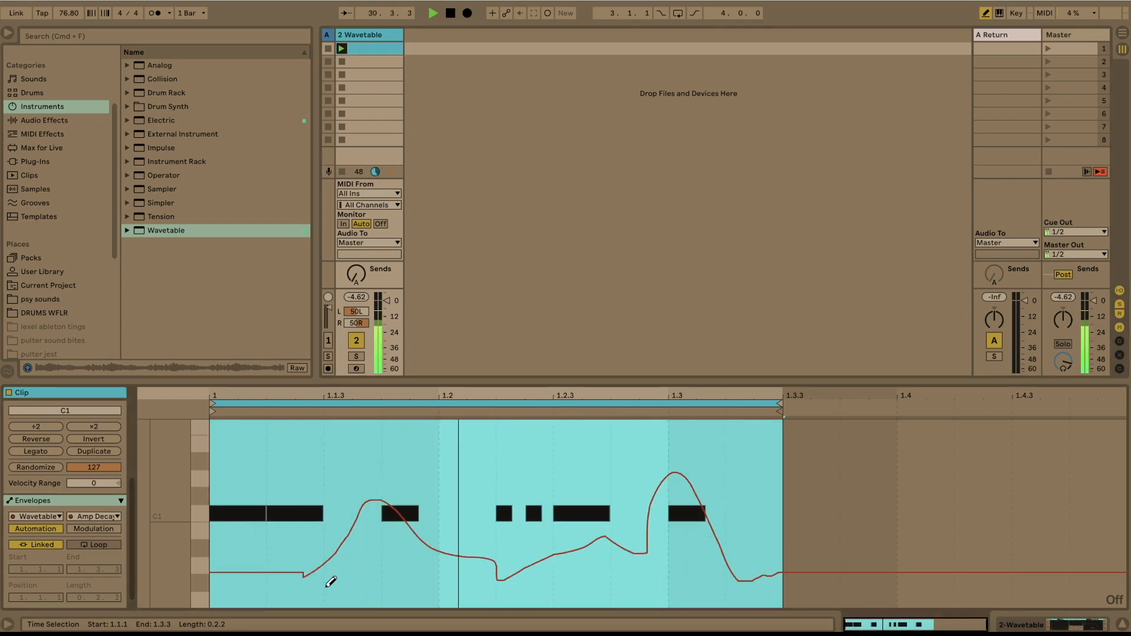
mouse_move(212, 497)
left_mouse_down()
mouse_move(332, 596)
mouse_move(390, 517)
mouse_move(446, 515)
mouse_move(521, 489)
mouse_move(565, 552)
mouse_move(707, 530)
mouse_move(772, 570)
left_mouse_up()
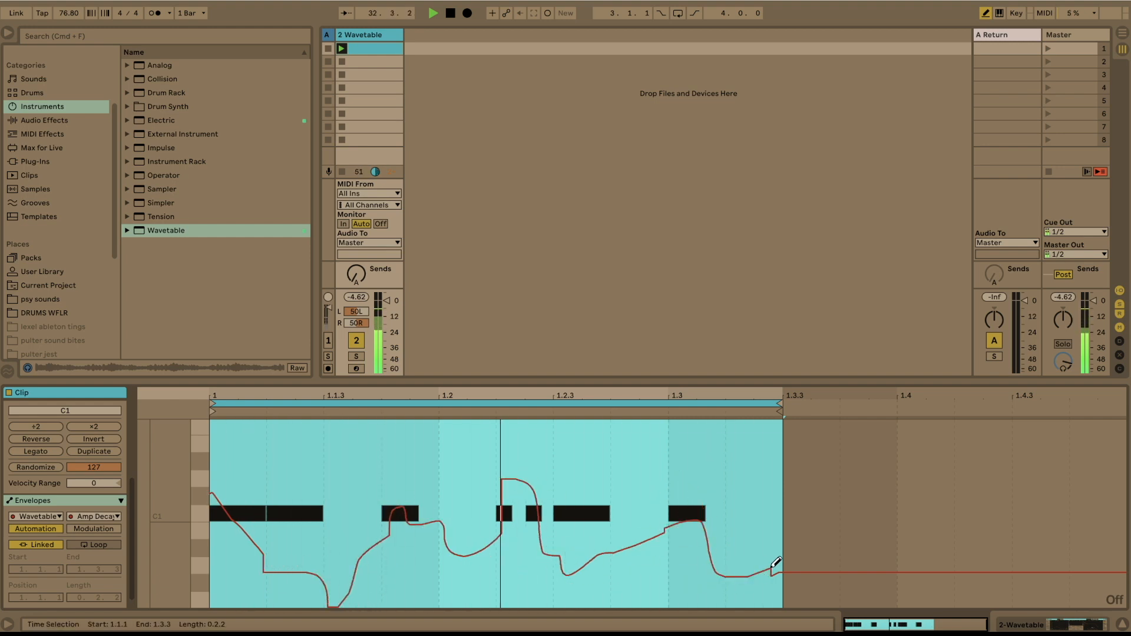
mouse_move(470, 526)
left_mouse_down()
mouse_move(419, 450)
mouse_move(355, 525)
mouse_move(391, 560)
mouse_move(377, 563)
mouse_move(368, 482)
left_mouse_up()
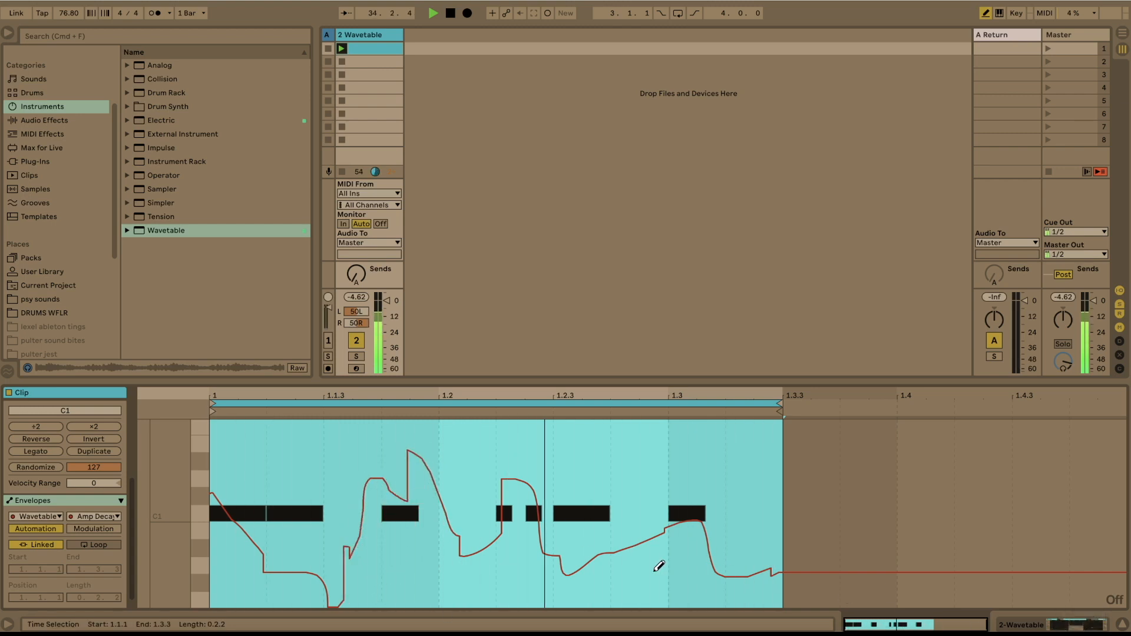
- Draw an Osc 1 Position automation curve that rises early in the clip and falls until about 1.2.3
left_click(1042, 628)
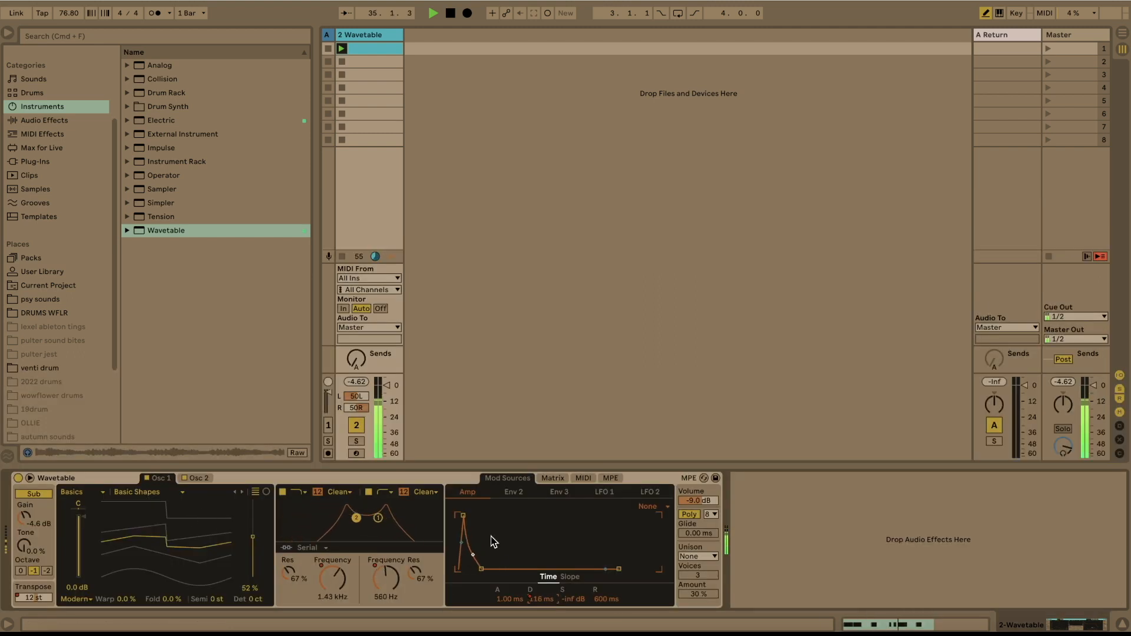
right_click(252, 537)
left_click(263, 545)
mouse_move(228, 511)
left_mouse_down()
mouse_move(434, 484)
mouse_move(564, 537)
left_mouse_up()
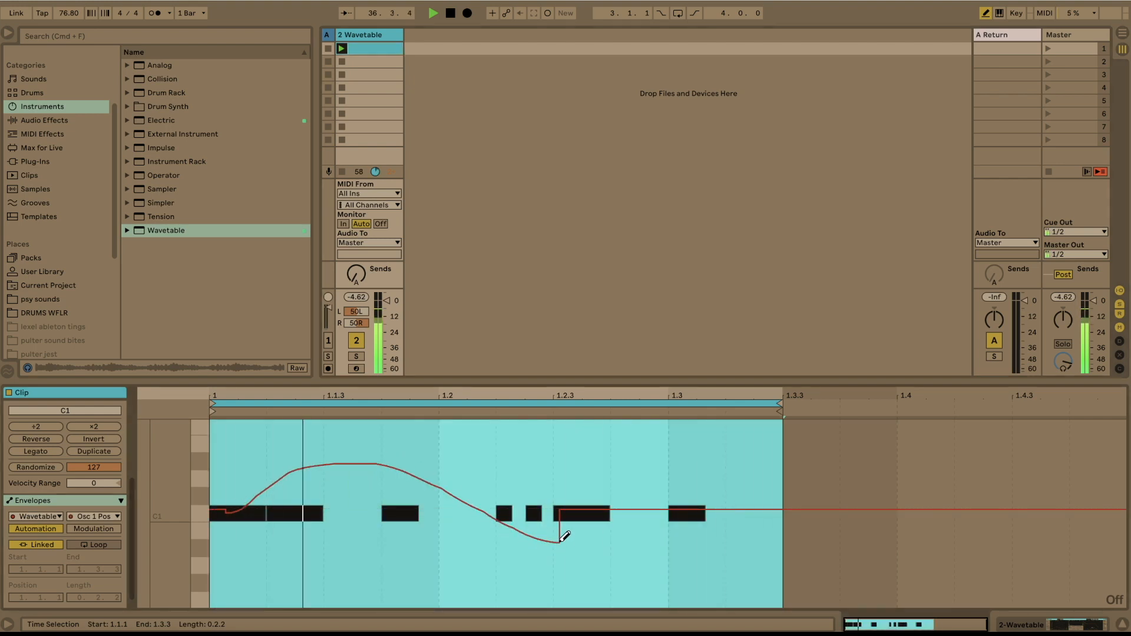
- Change Osc 1's wavetable category to Formant with the AEIOU wavetable
left_click(1073, 629)
left_click(196, 478)
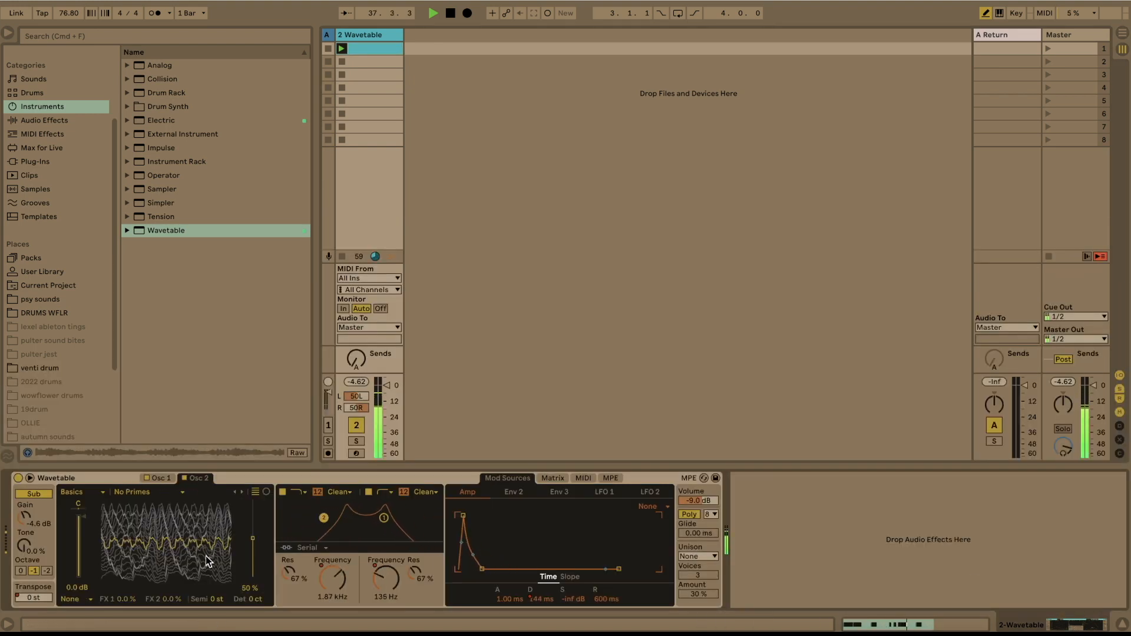
left_click(158, 478)
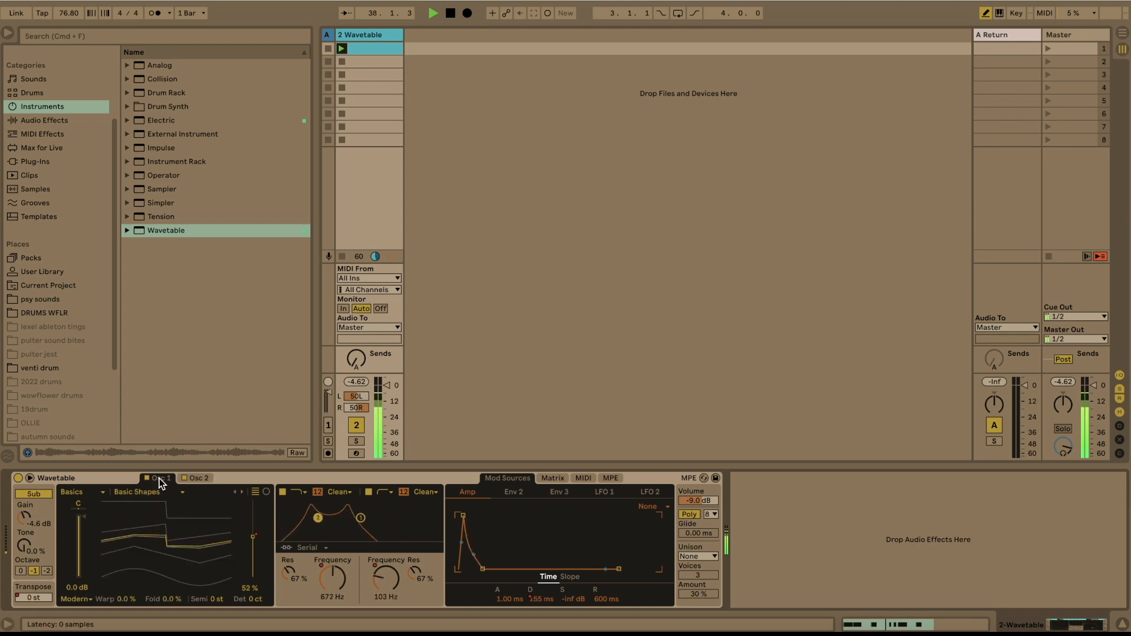
left_click(103, 493)
left_click(84, 560)
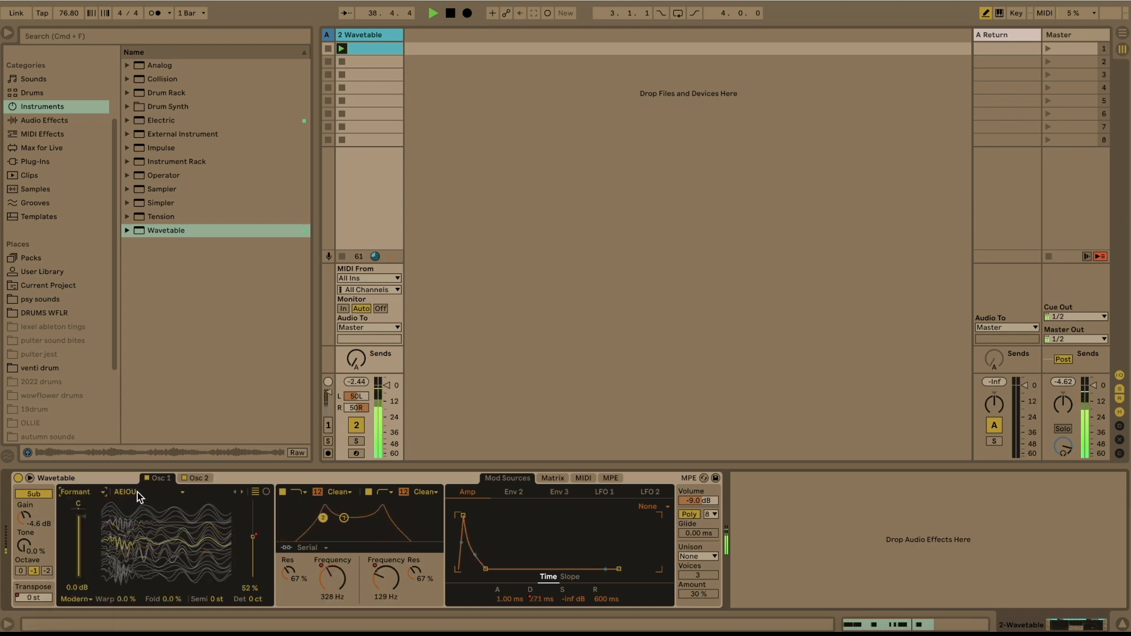
- Transpose Osc 2 up 7 semitones and draw a wavy freehand Osc 2 Position automation curve across the clip
left_click(195, 477)
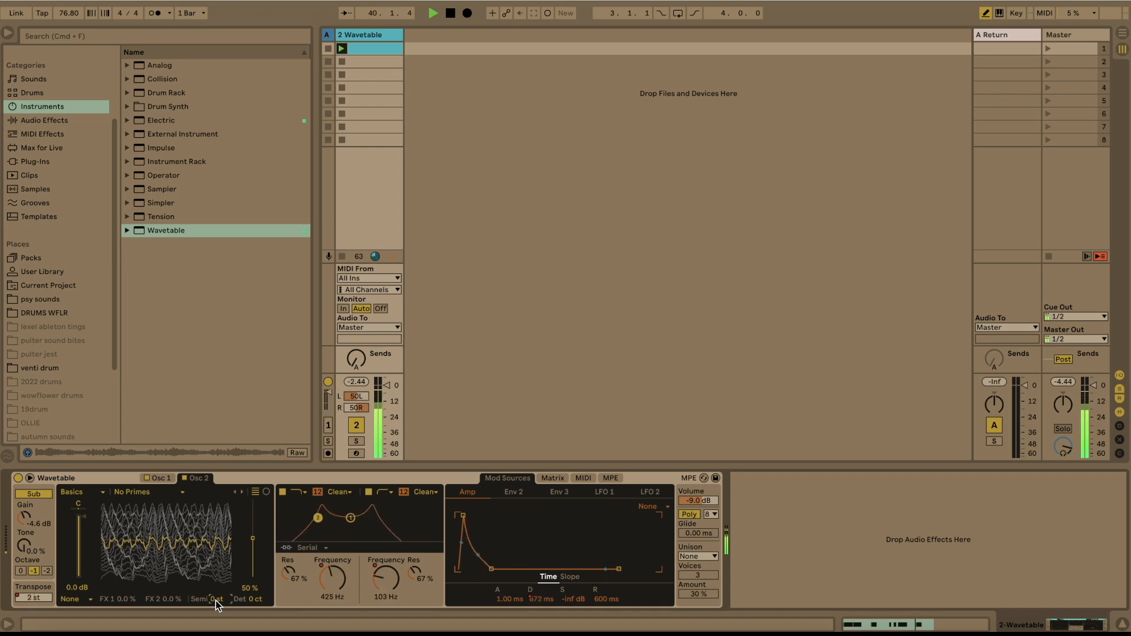
left_click_drag(216, 599, 215, 583)
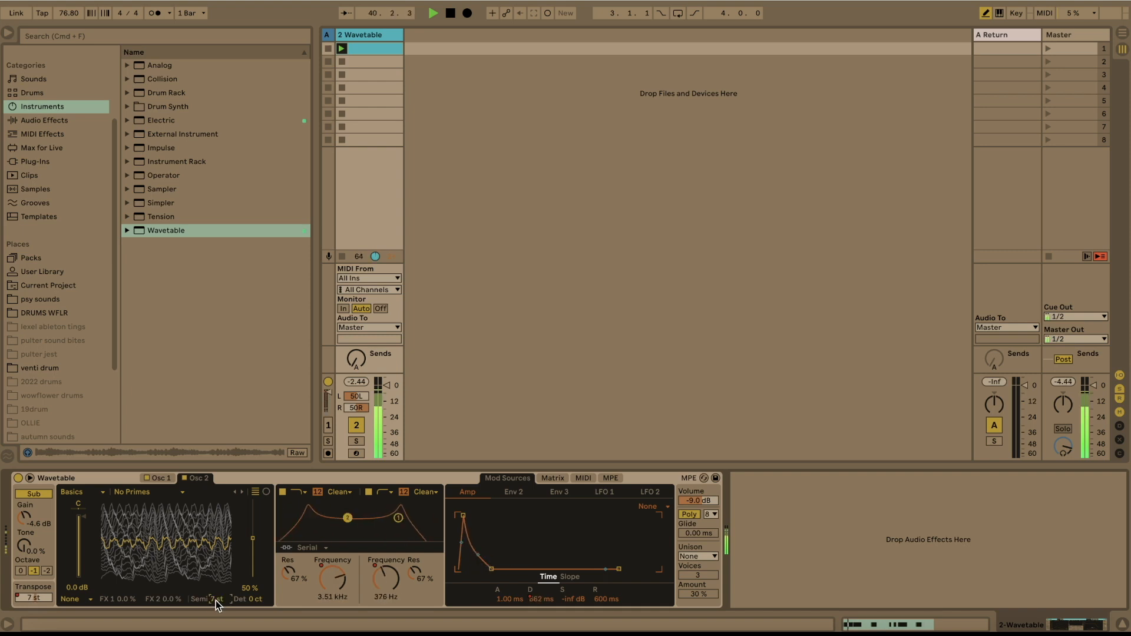
right_click(252, 540)
left_click(283, 548)
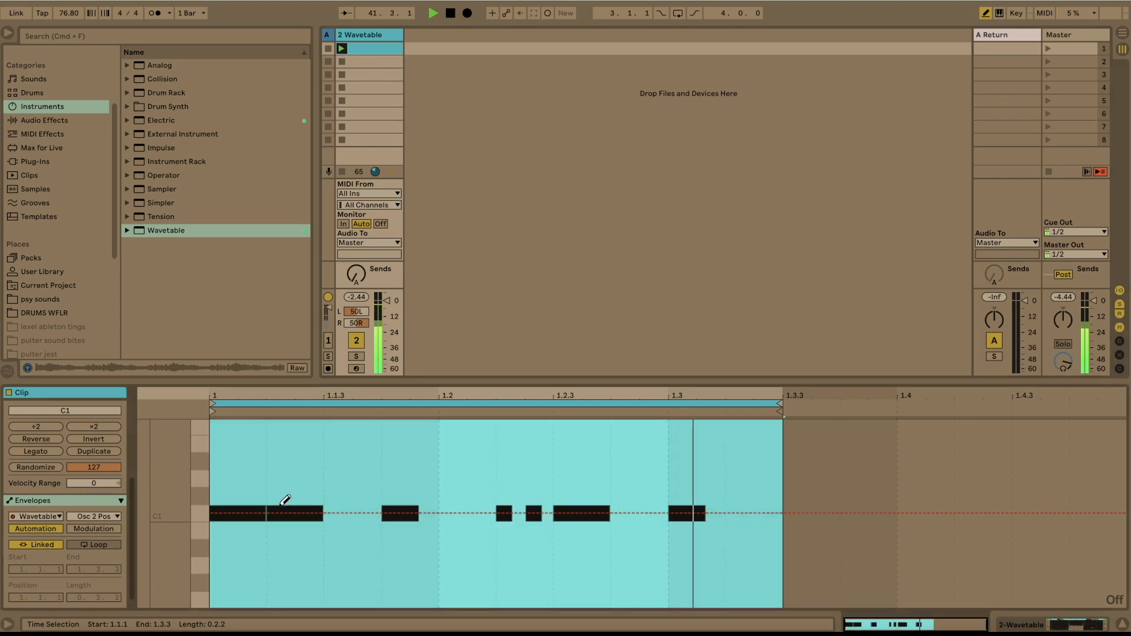
mouse_move(285, 500)
left_mouse_down()
mouse_move(504, 552)
mouse_move(740, 512)
left_mouse_up()
left_click_drag(305, 525, 210, 511)
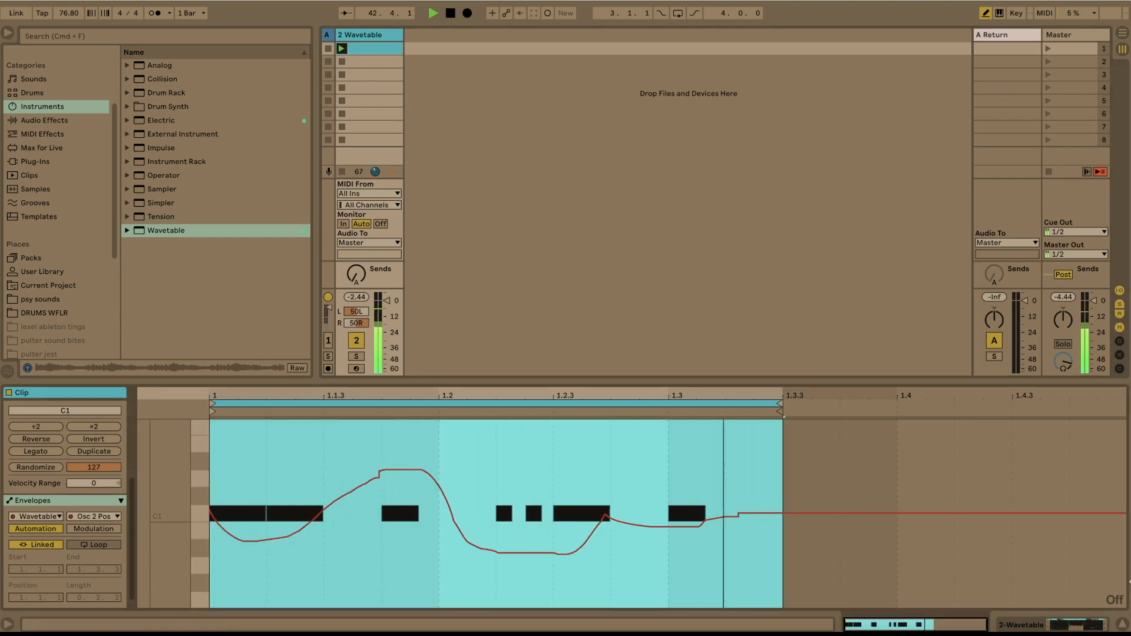
key("shift+Tab")
- Add the J37 (s) tape plugin from the sat collection after Wavetable, choose tape formula 888 and close its window
scroll(34, 61, "up", 3)
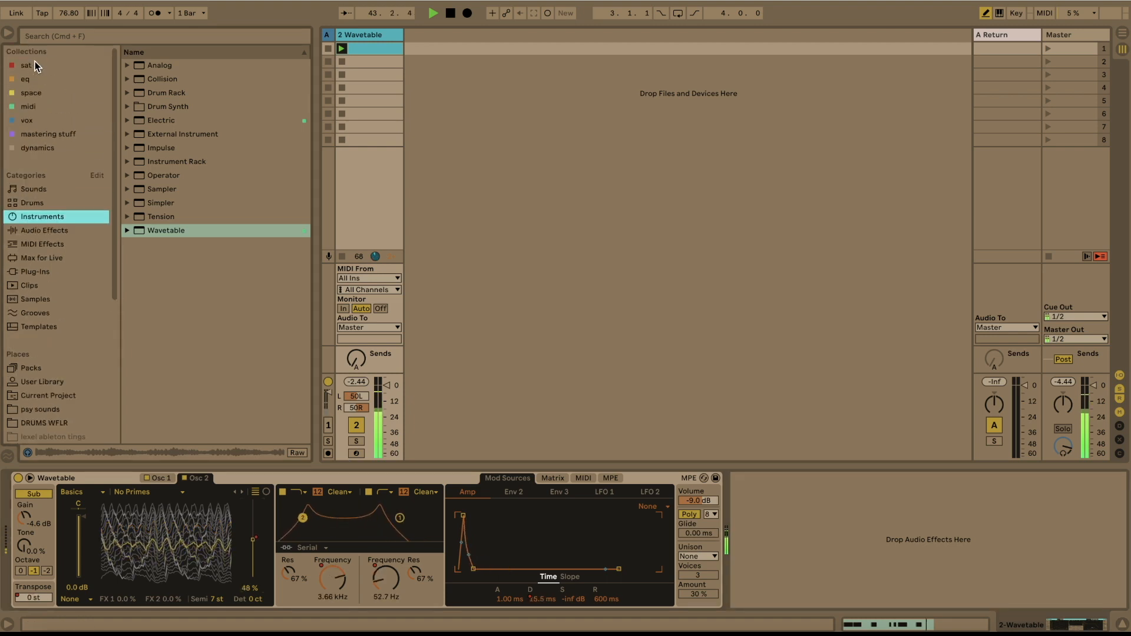
left_click(33, 64)
scroll(162, 146, "down", 10)
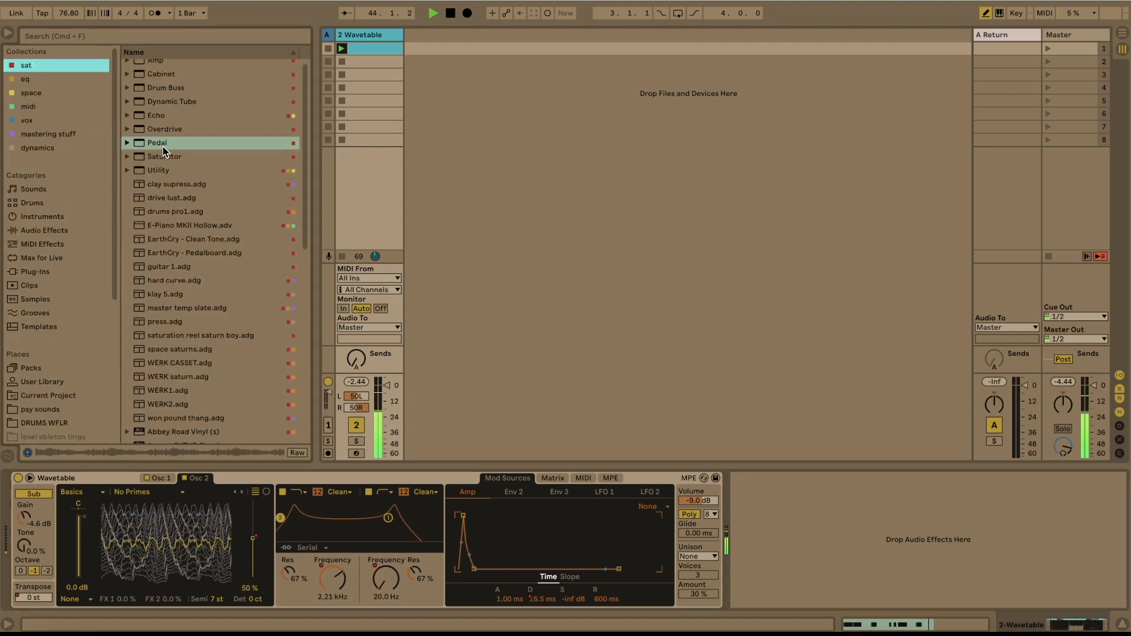
left_click_drag(161, 147, 748, 490)
left_click(761, 478)
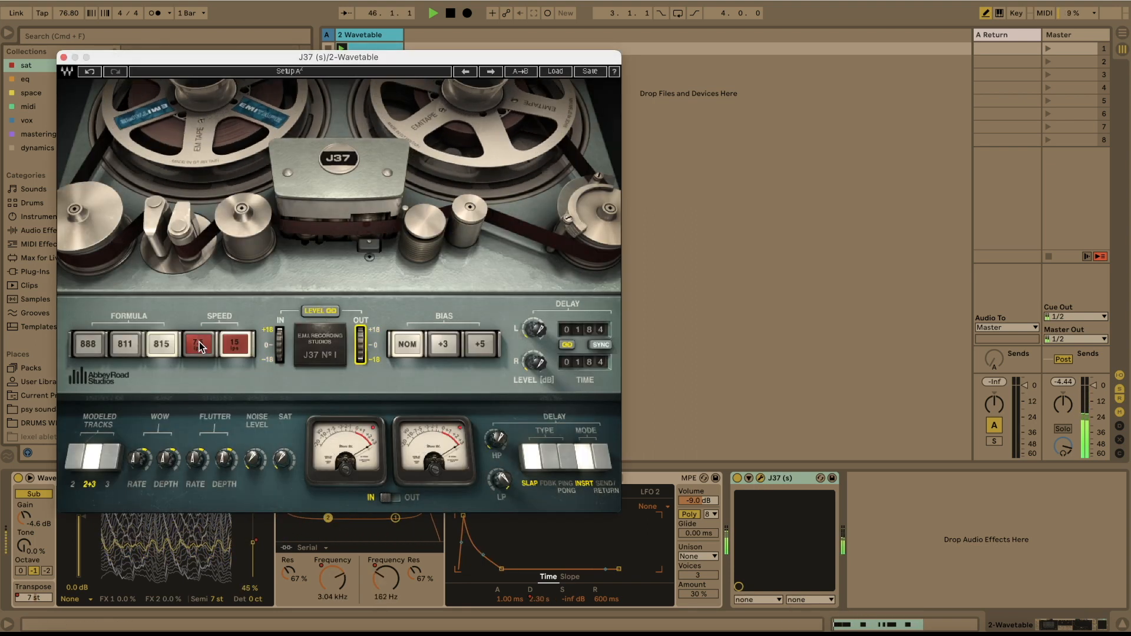
left_click(86, 346)
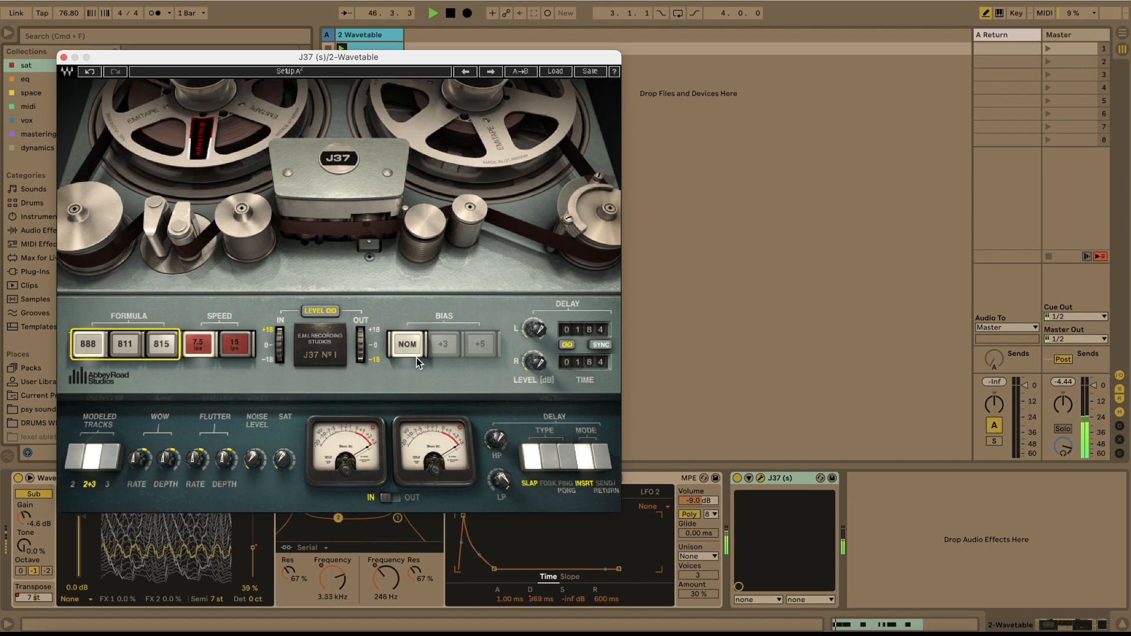
left_click(64, 57)
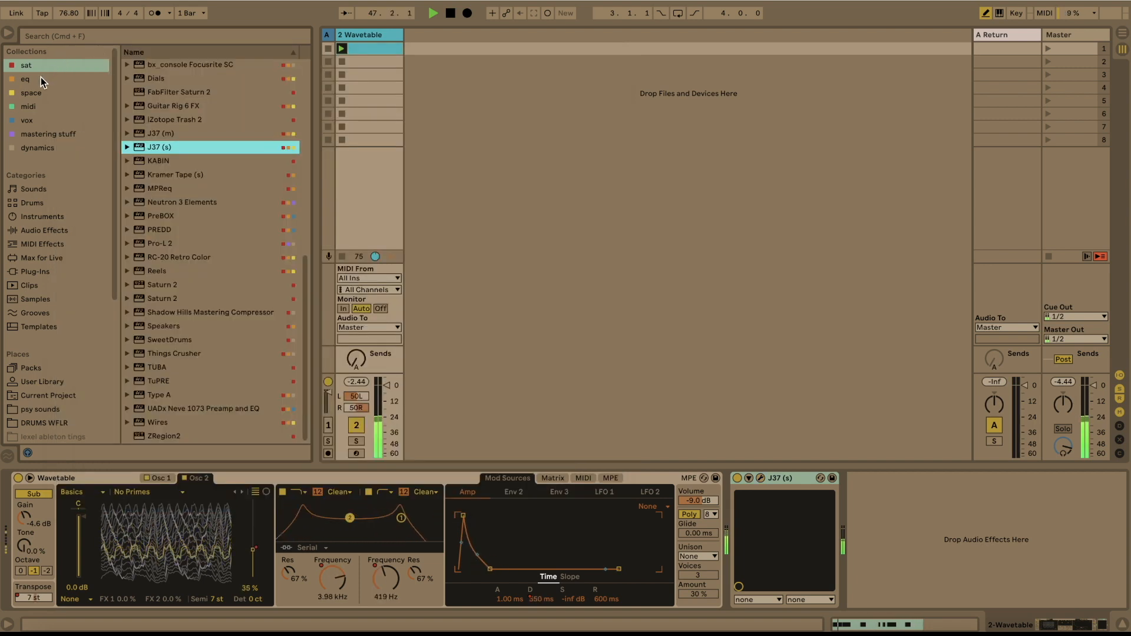
- Add a Utility at the end of the device chain and set its output gain to 10.0 dB
scroll(167, 178, "up", 10)
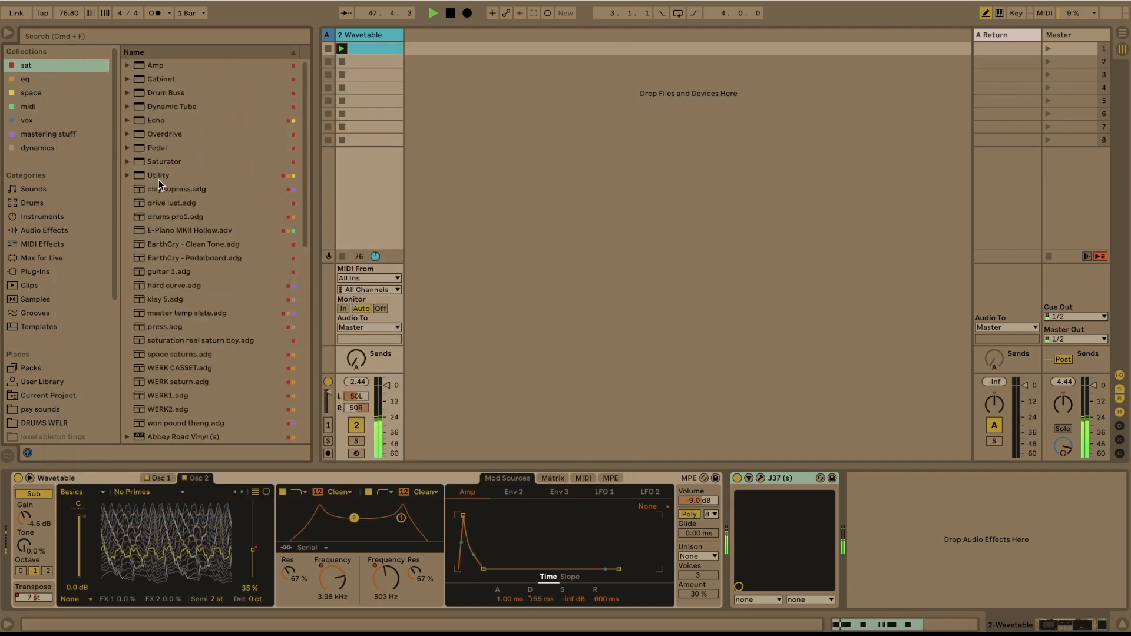
double_click(158, 178)
left_click_drag(923, 539, 923, 532)
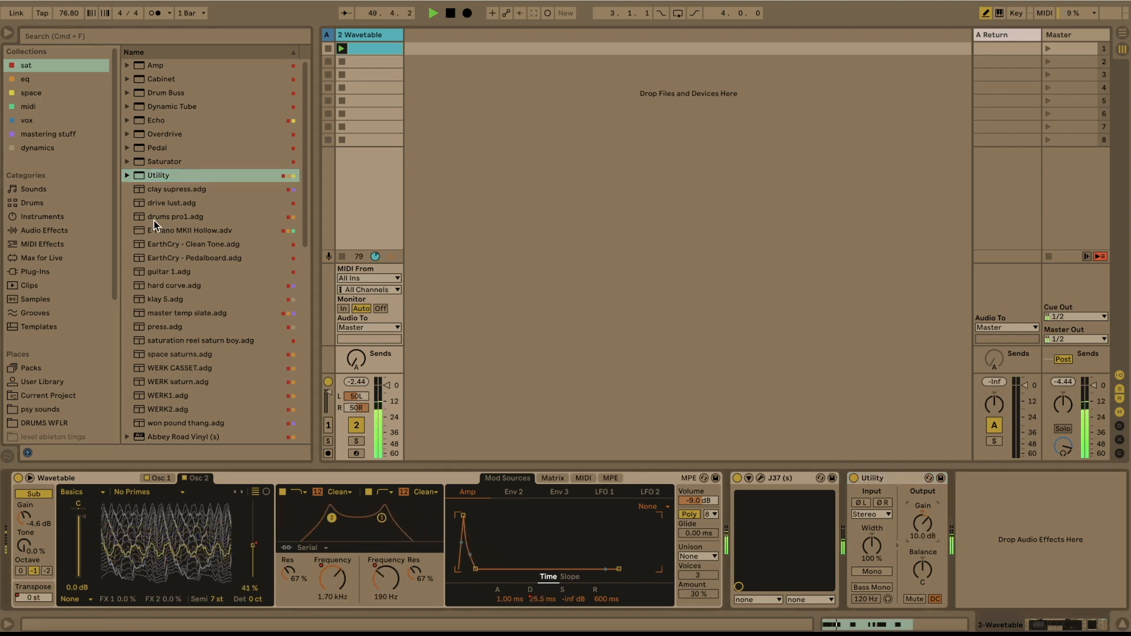
- Insert a Delay between Wavetable and J37 and set its filter to 2.50 kHz with a width of 1.95
left_click(25, 81)
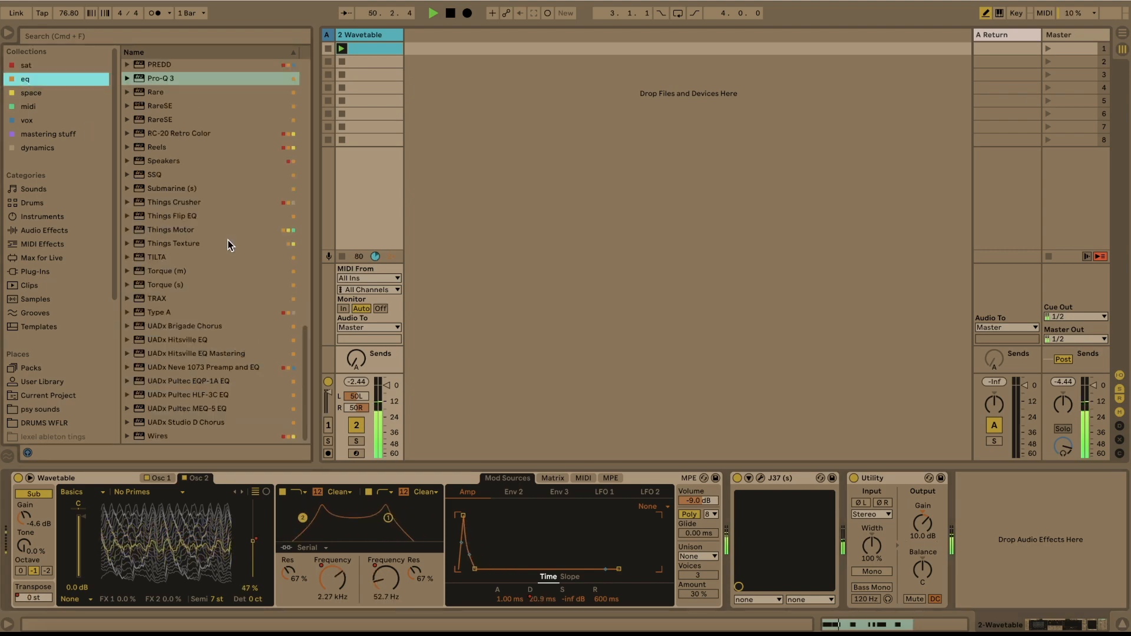
scroll(174, 188, "up", 5)
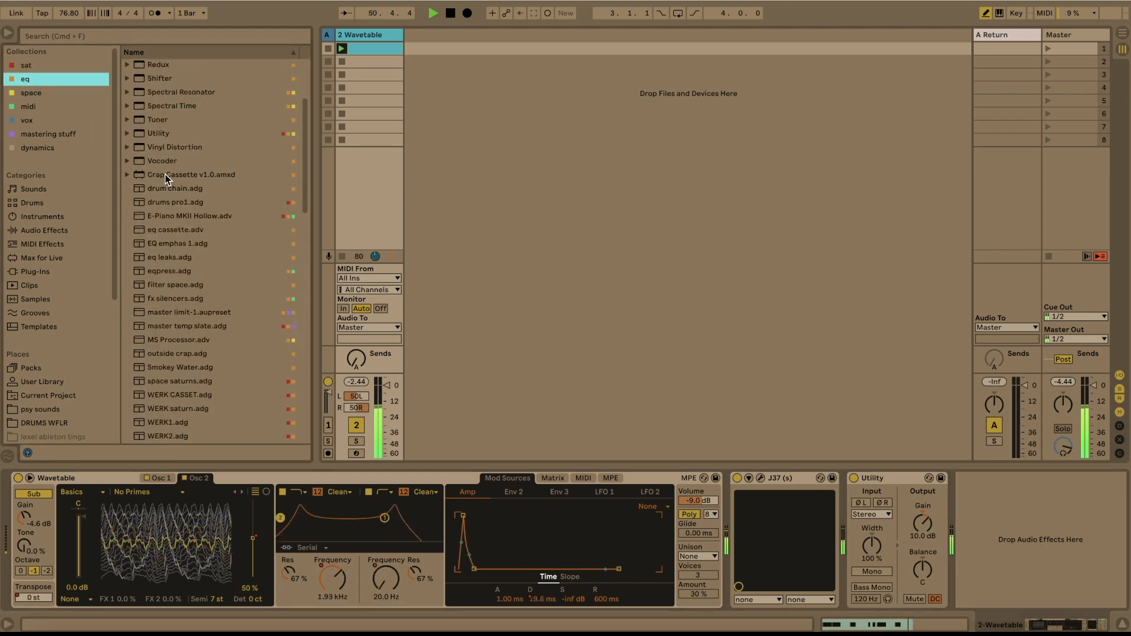
left_click(55, 229)
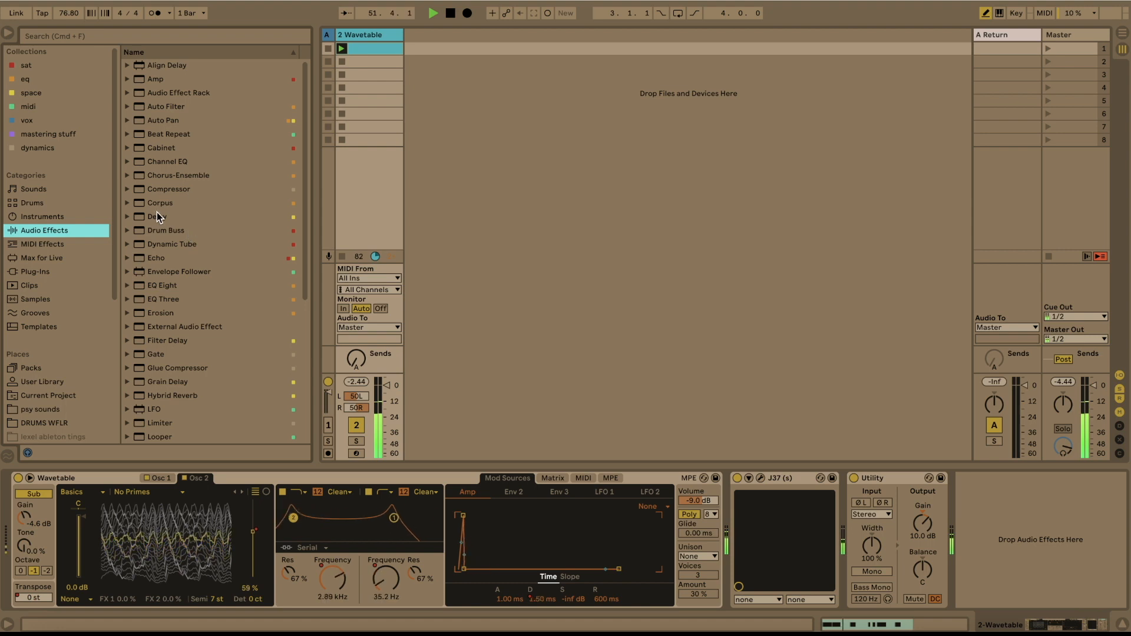
left_click_drag(157, 217, 738, 533)
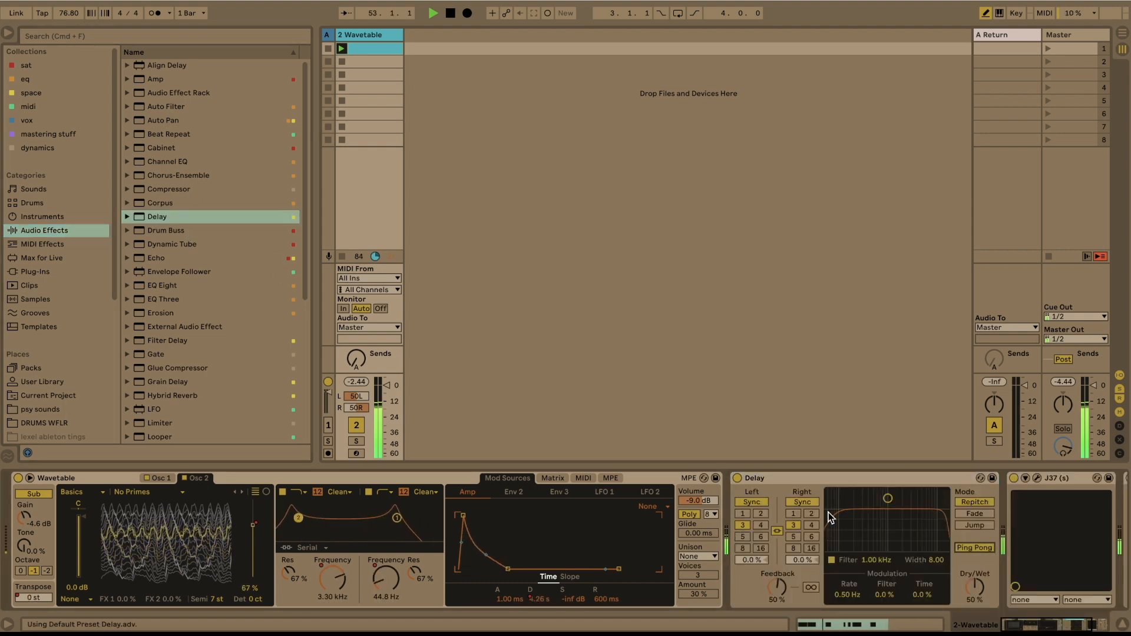
left_click_drag(888, 505, 902, 527)
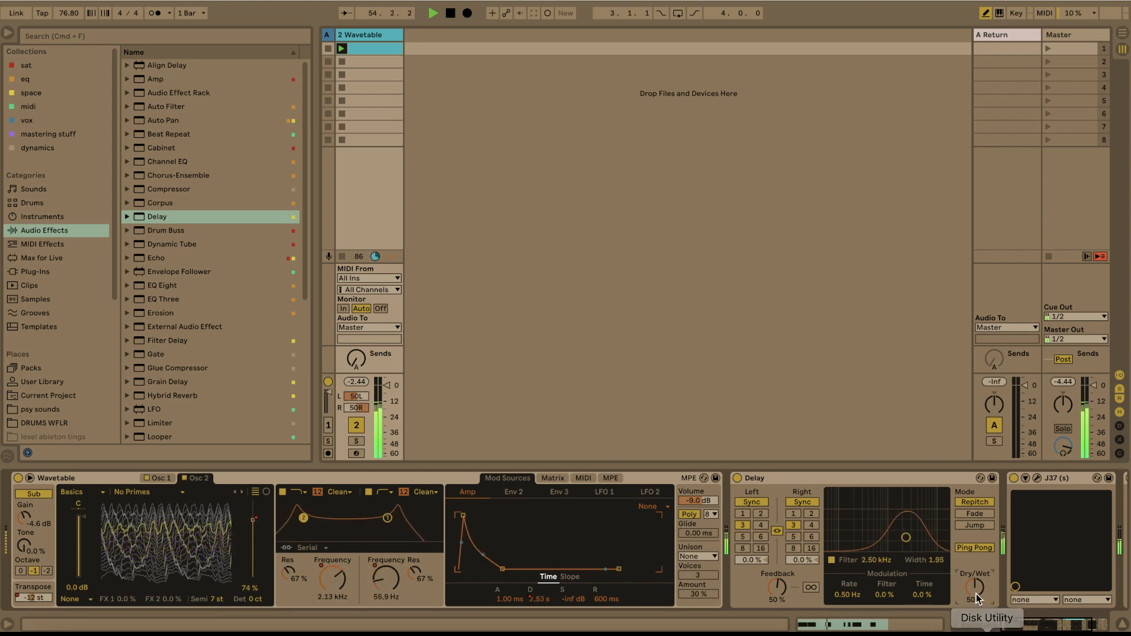
- Set the Delay's dry/wet to 47% and its feedback to 0%
left_click_drag(975, 587, 975, 630)
left_click(905, 478)
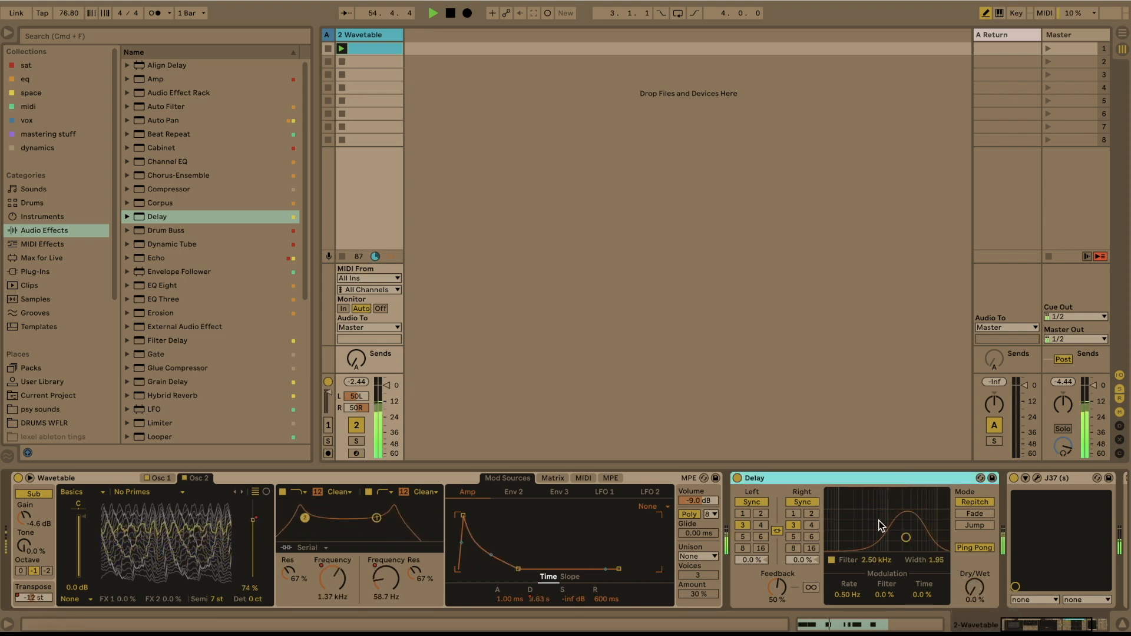
left_click(974, 587)
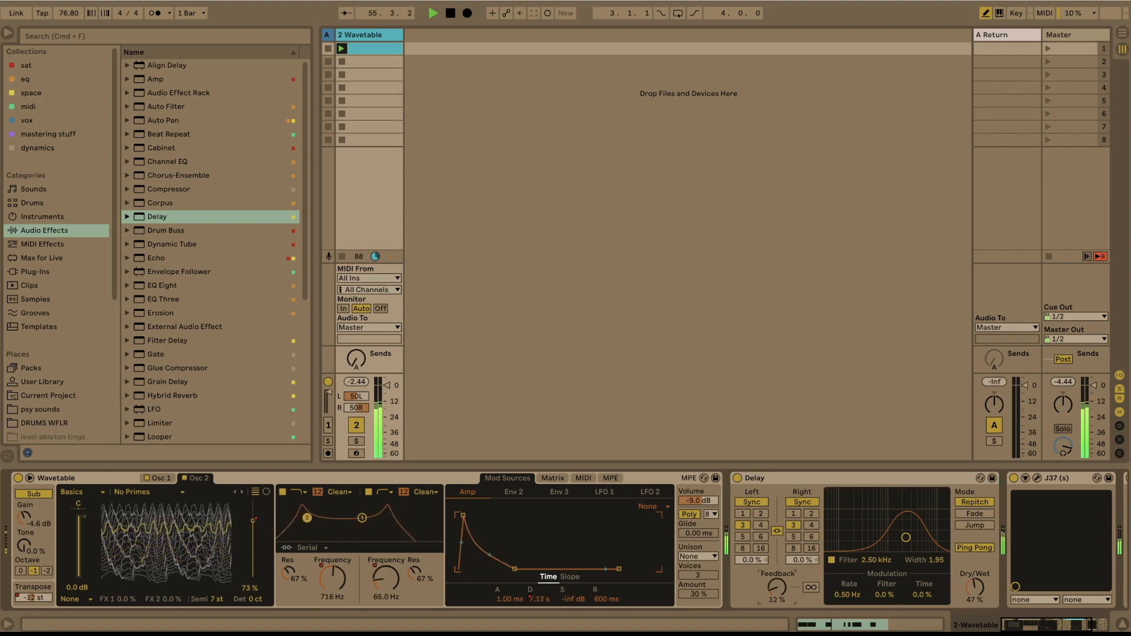
left_click(905, 487)
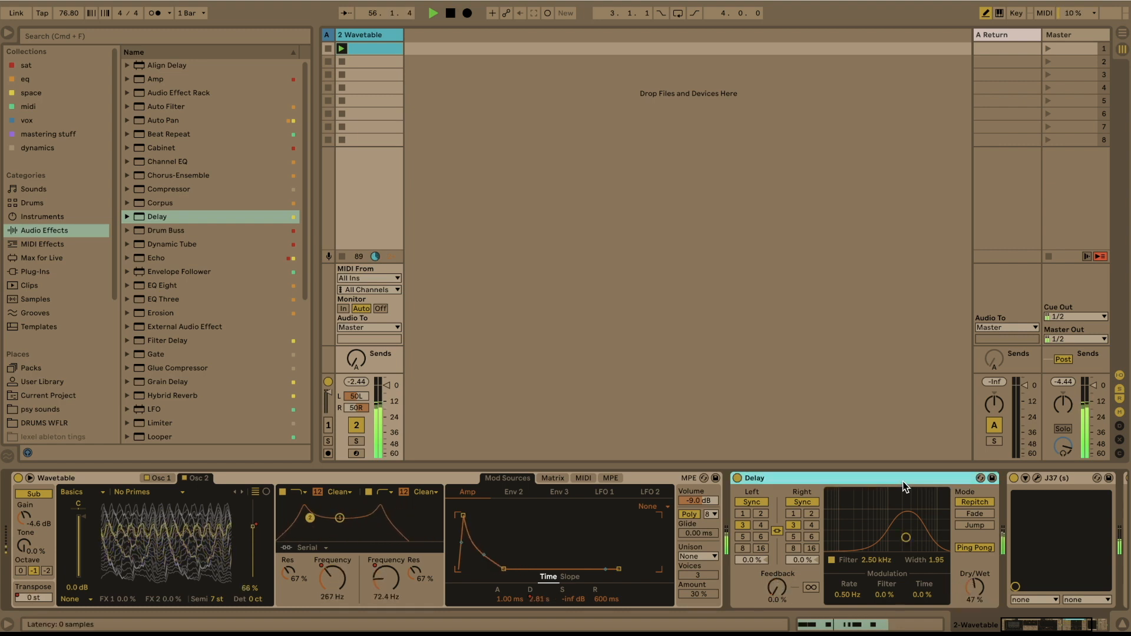
- Group the Delay into an Audio Effect Rack with its dry/wet at 100% and create a second, empty chain
key("super+g")
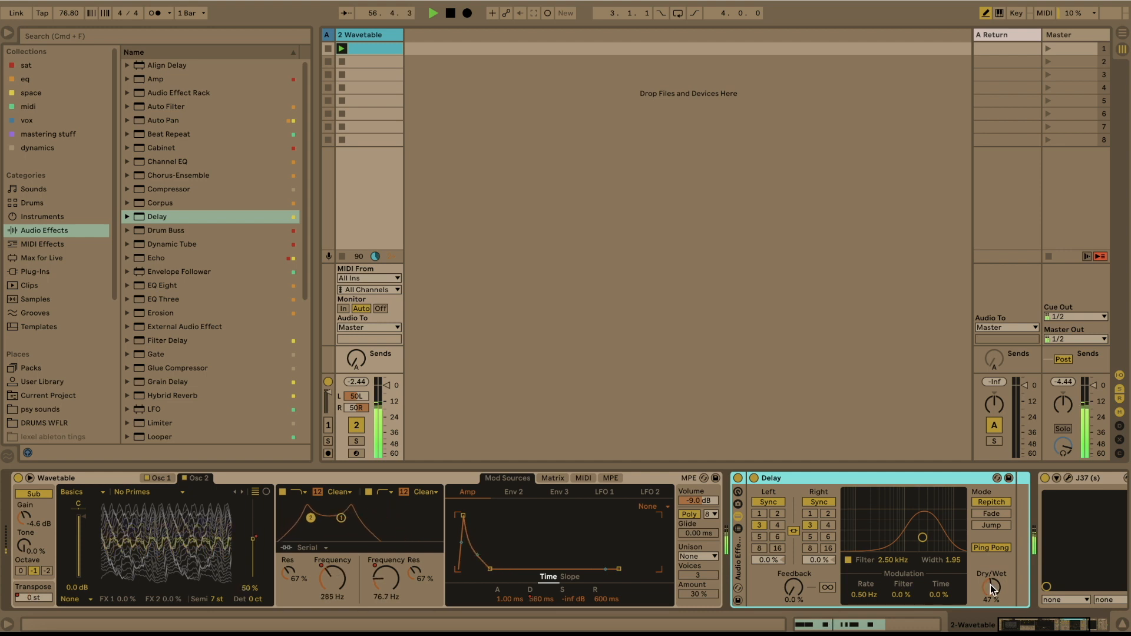
left_click_drag(991, 587, 830, 577)
left_click(737, 528)
right_click(797, 543)
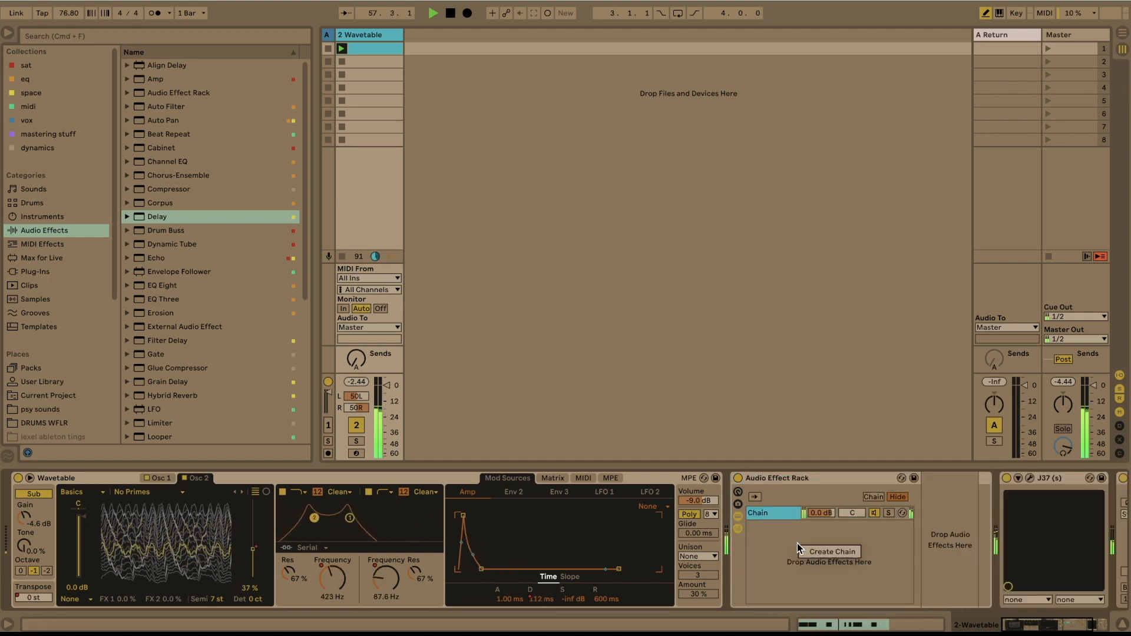
left_click(815, 550)
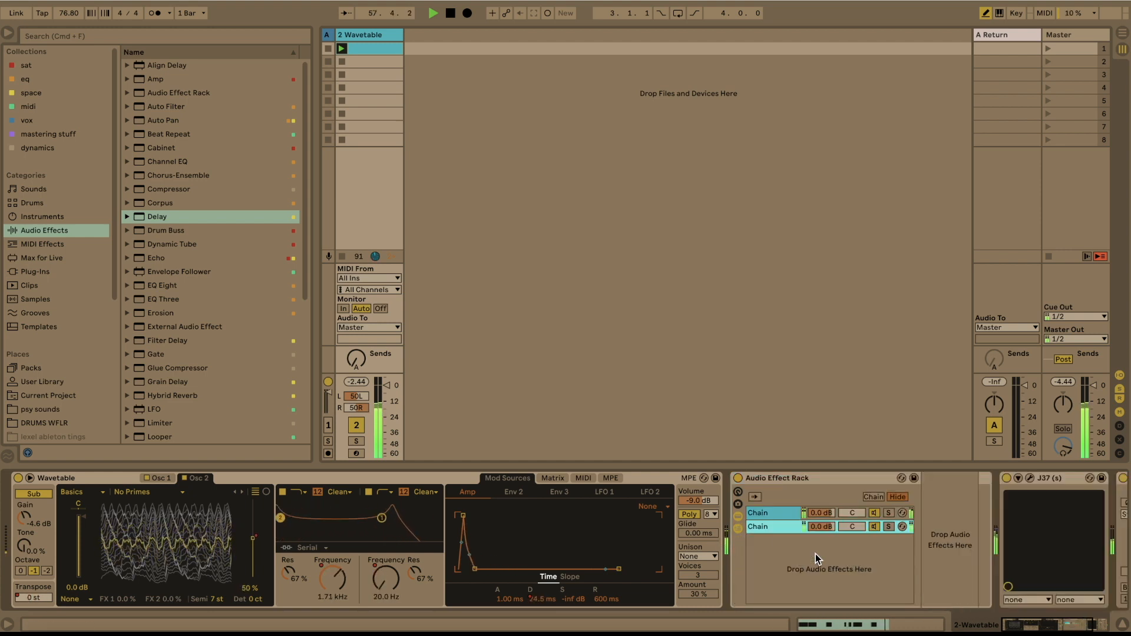
- Insert a Shifter before the Audio Effect Rack, switch it to Freq mode and set Coarse to -760 Hz
left_click(47, 82)
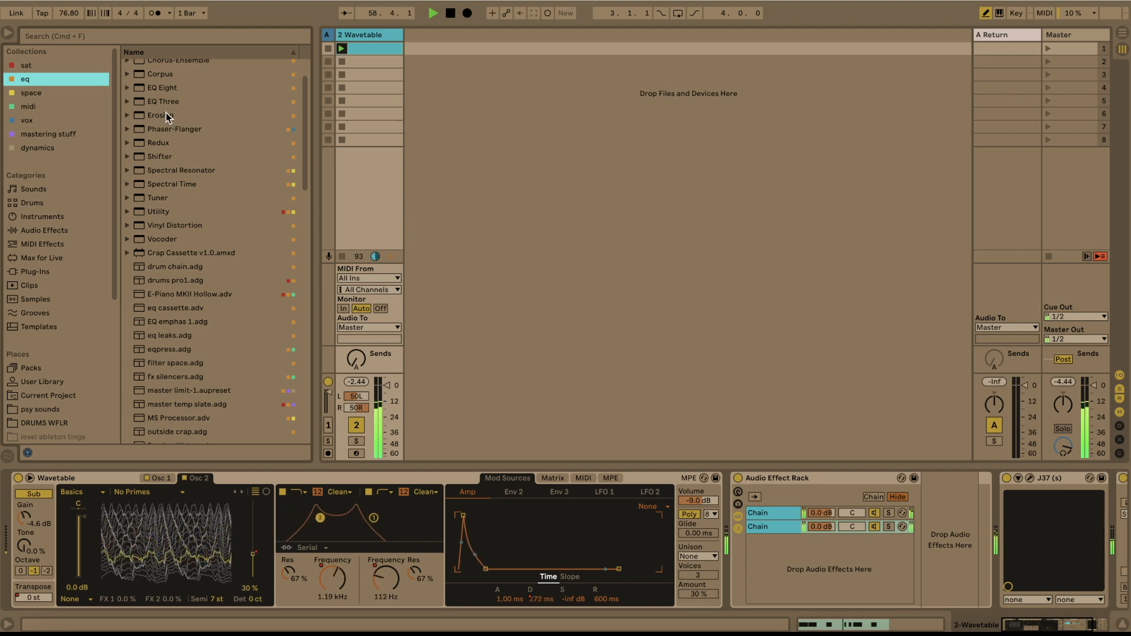
scroll(167, 117, "up", 2)
left_click_drag(156, 191, 757, 513)
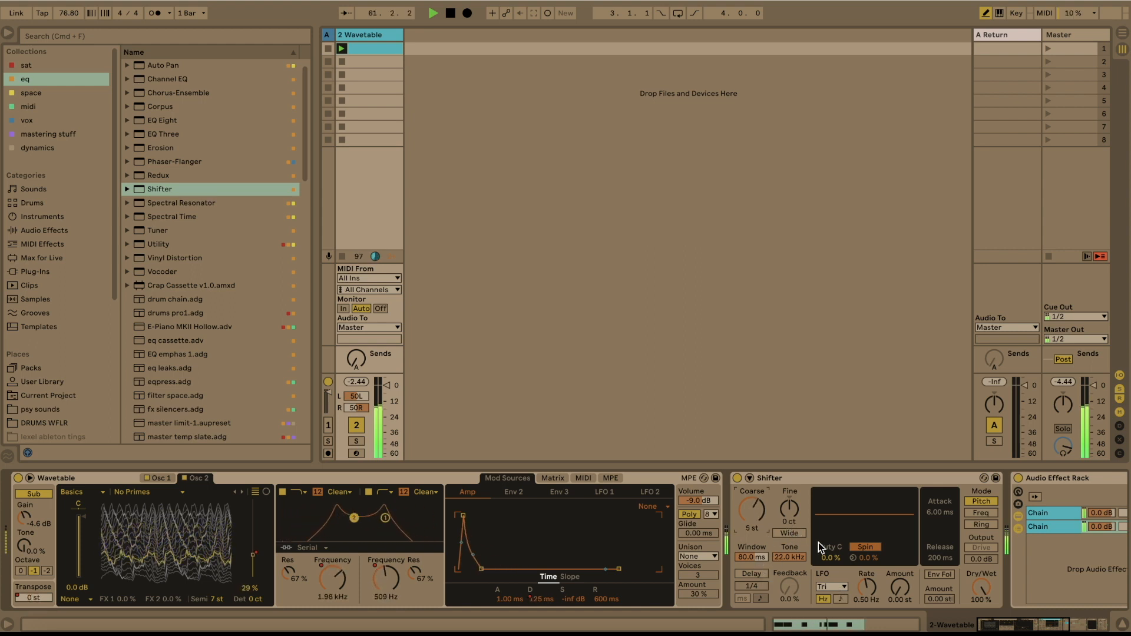
left_click(980, 514)
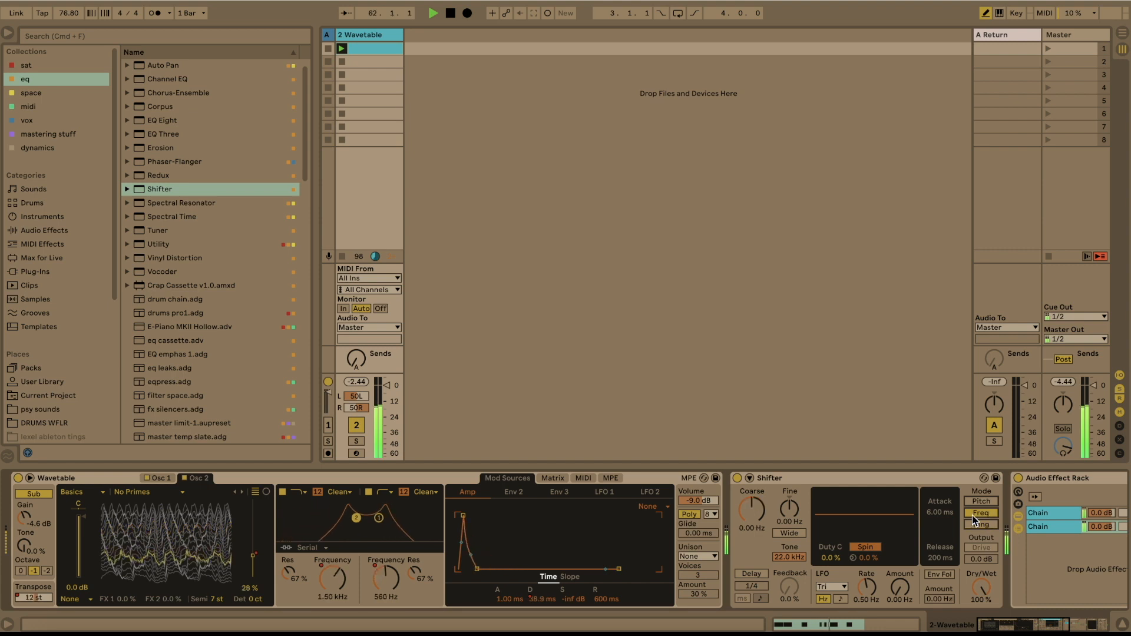
right_click(757, 515)
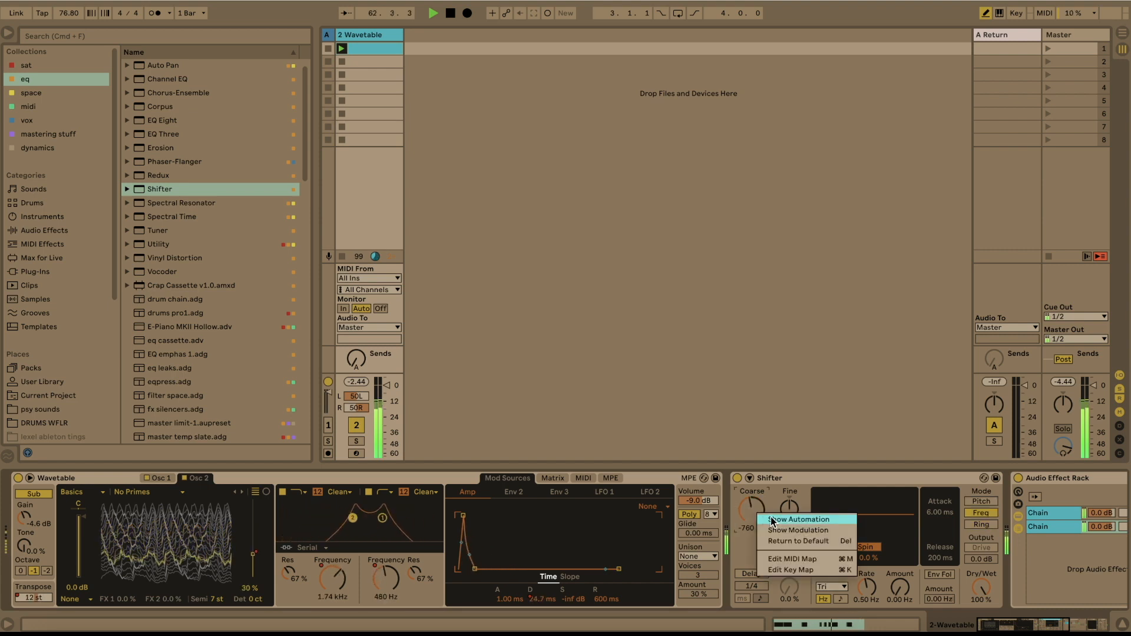
left_click(777, 478)
- Lower the rack's Delay chain to -8.0 dB and add Echo from the space collection as a third chain
scroll(598, 505, "right", 7)
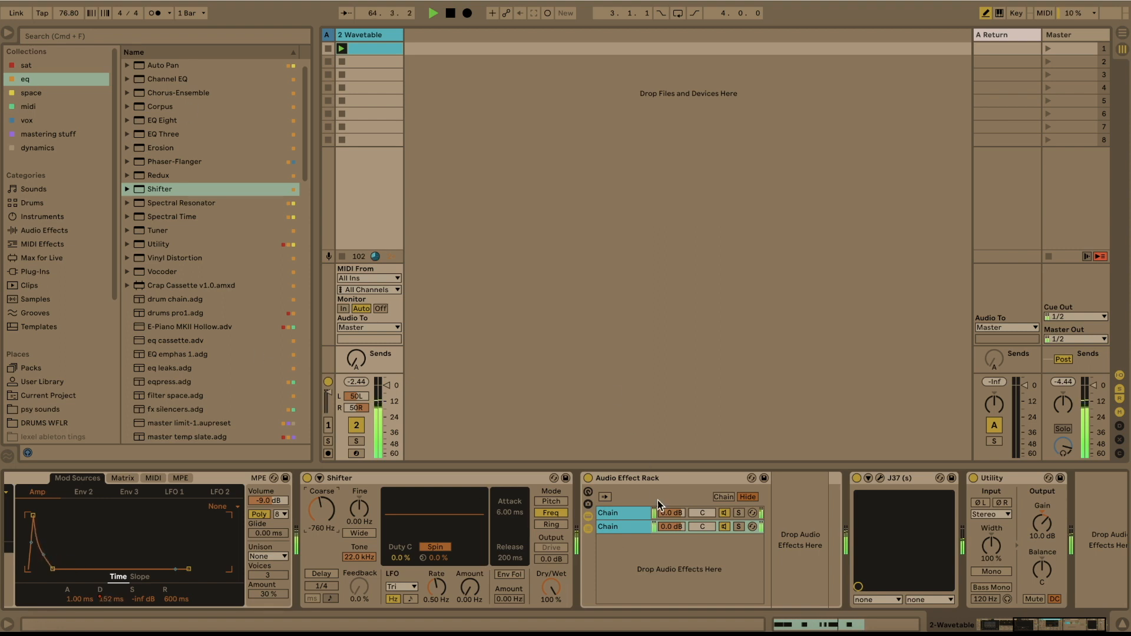
left_click_drag(670, 513, 669, 515)
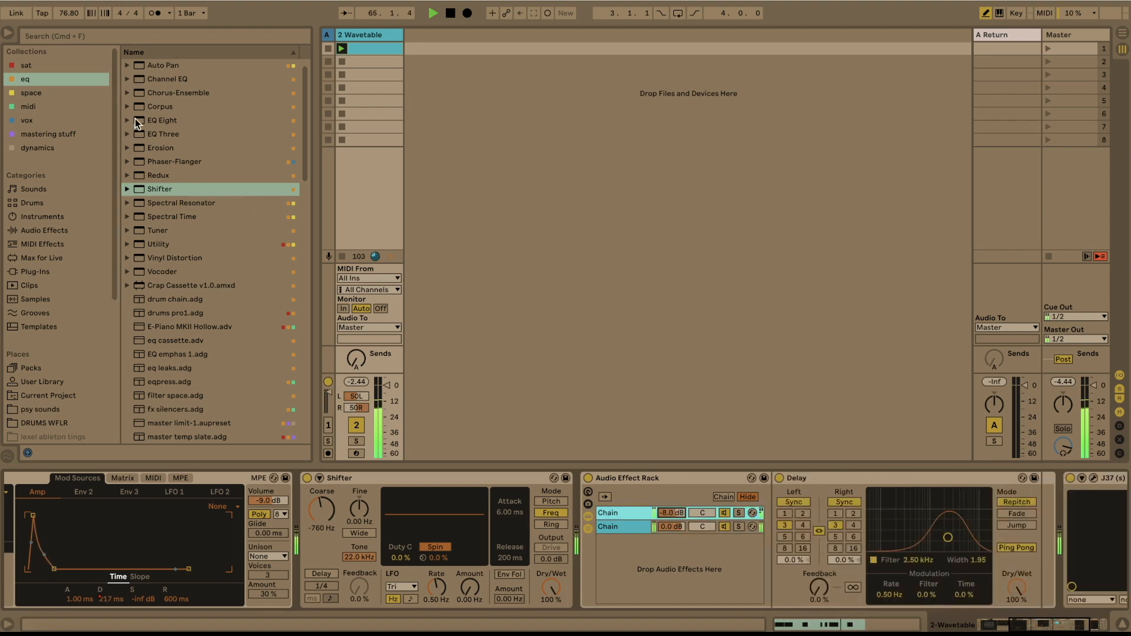
left_click(45, 93)
left_click_drag(177, 93, 698, 562)
left_click(839, 533)
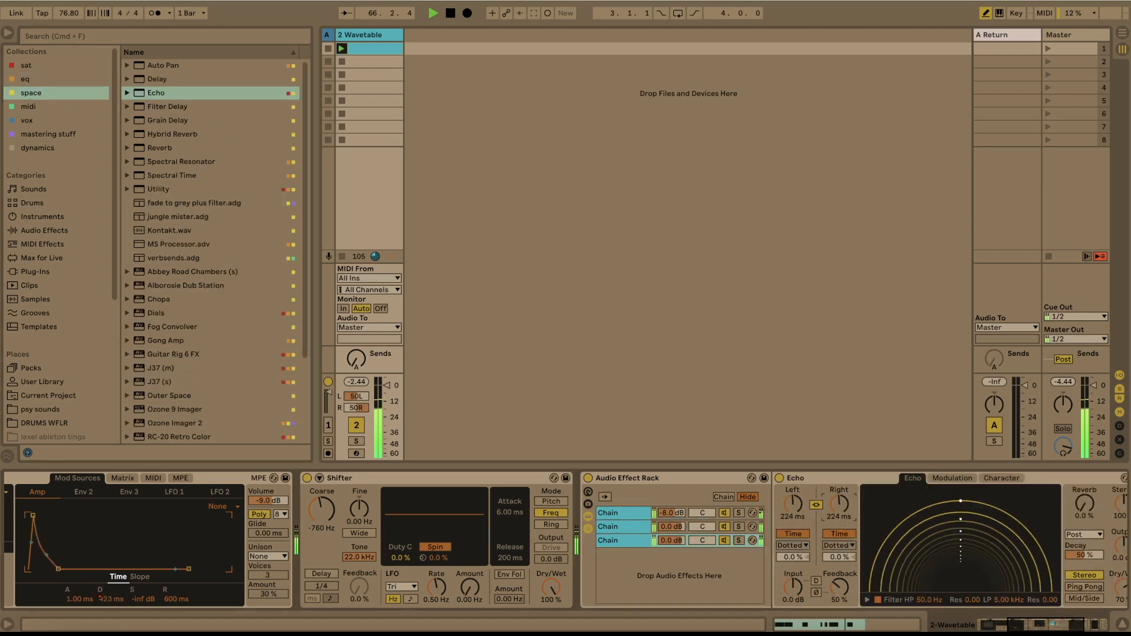
- Set Echo's feedback to 77%, its right time offset to 9.8% and both delay times to 29.9 ms
scroll(978, 580, "right", 5)
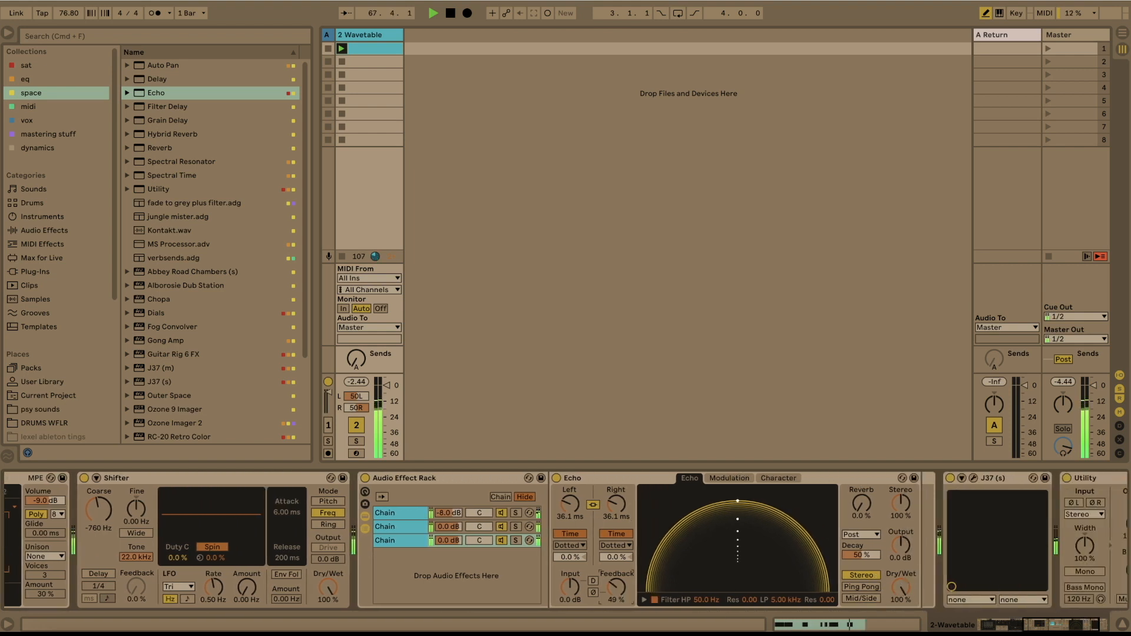
left_click_drag(616, 586, 616, 575)
left_click_drag(616, 504, 616, 495)
left_click_drag(617, 557, 616, 549)
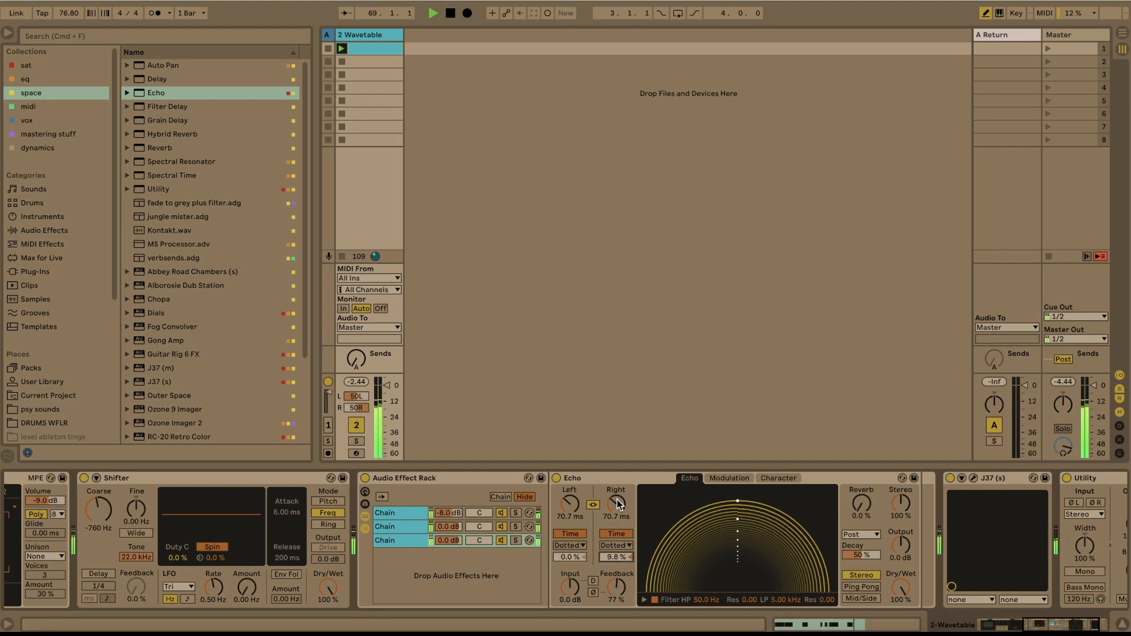
left_click_drag(619, 504, 619, 518)
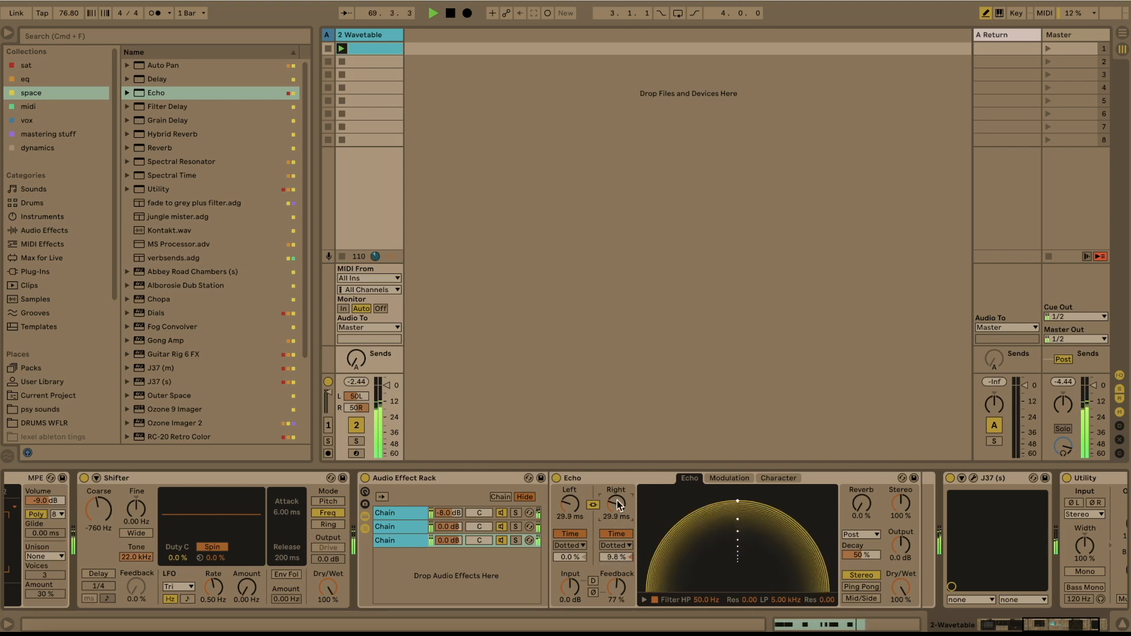
- Lower the Echo chain to -5.6 dB, pan it to 28R and pan the Delay chain to the opposite side
left_click_drag(457, 540, 457, 557)
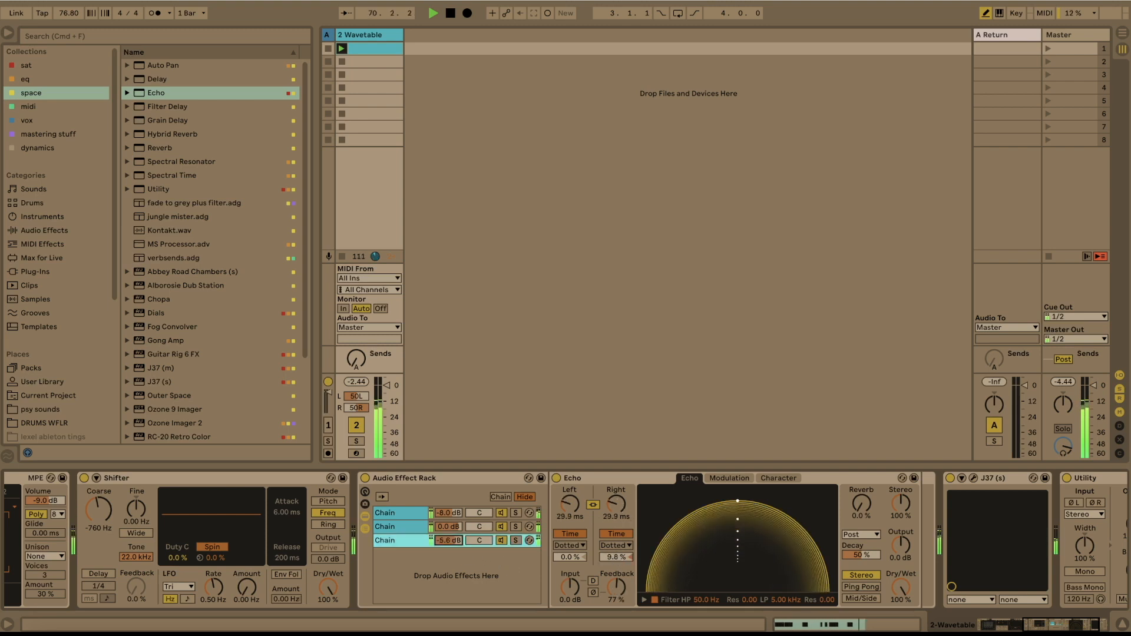
left_click(479, 513)
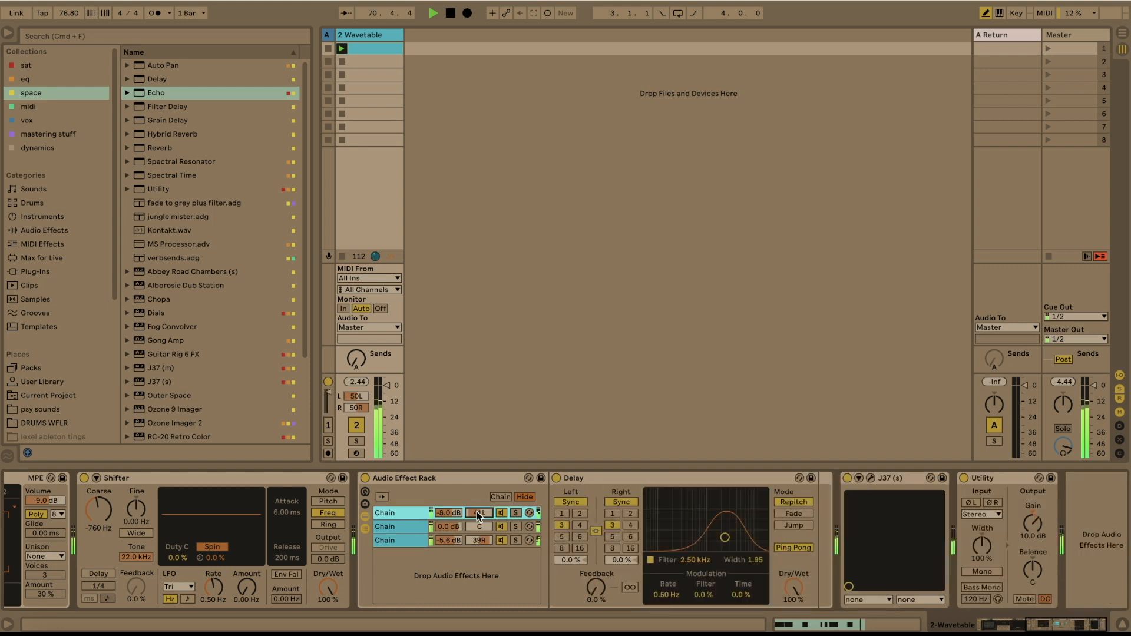
left_click(414, 540)
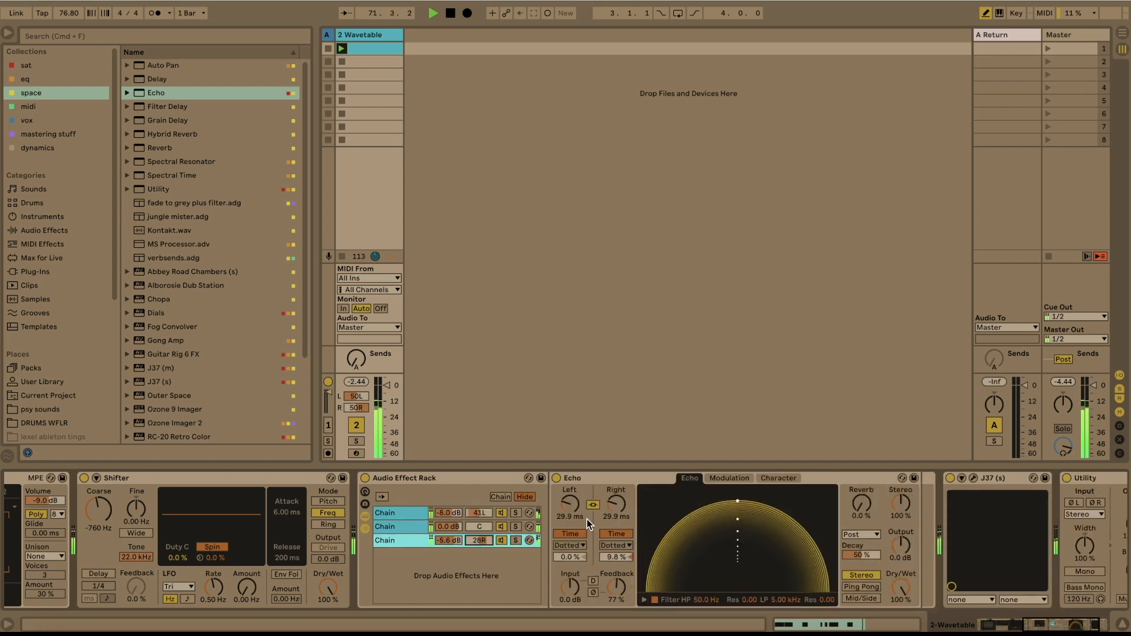
- Set both Echo delay times to 39.5 ms and its feedback to 54%
mouse_move(587, 518)
left_mouse_down()
mouse_move(586, 488)
mouse_move(587, 527)
left_mouse_up()
mouse_move(622, 596)
left_mouse_down()
mouse_move(622, 580)
mouse_move(622, 595)
left_mouse_up()
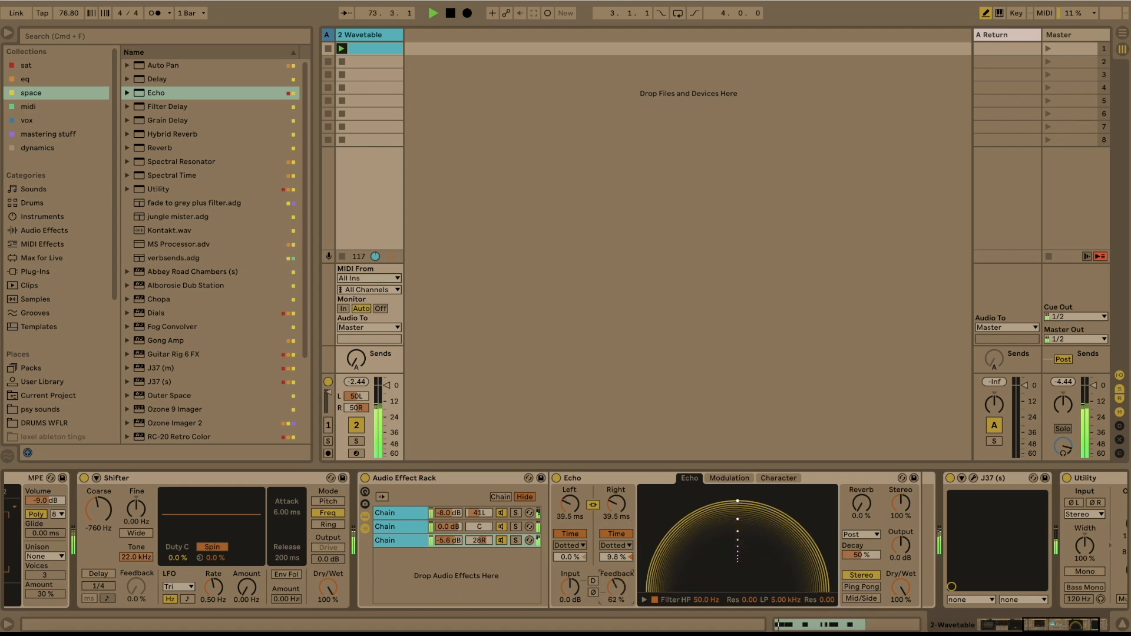
scroll(614, 597, "right", 3)
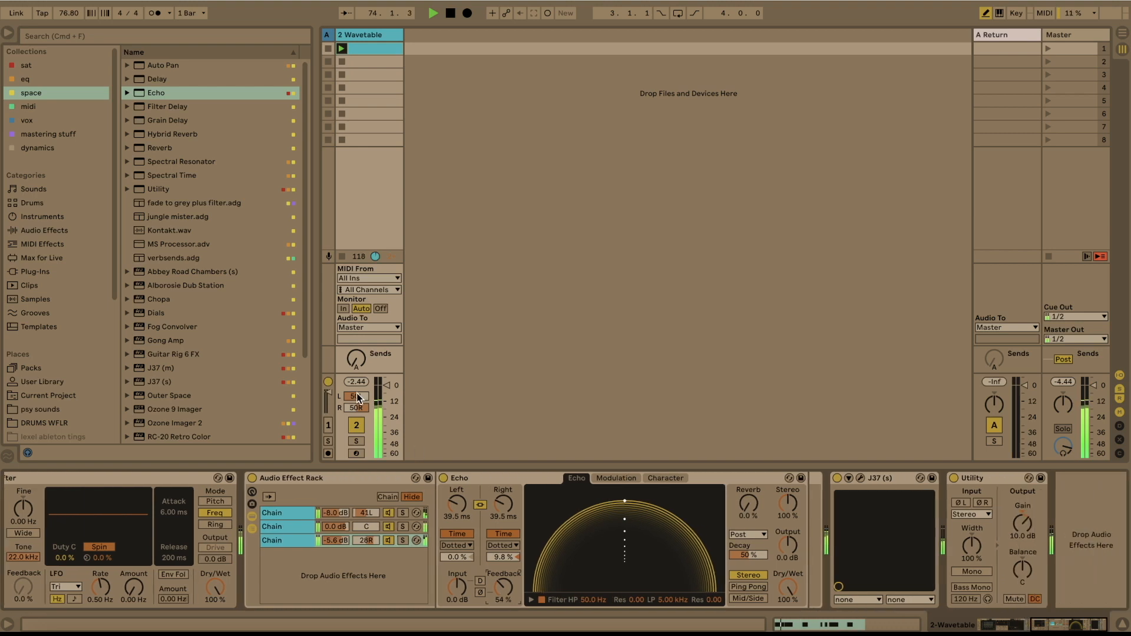
- Insert Auto Filter from the eq collection between the Audio Effect Rack and J37, and open its Frequency envelope in the clip
left_click(33, 79)
left_click(33, 90)
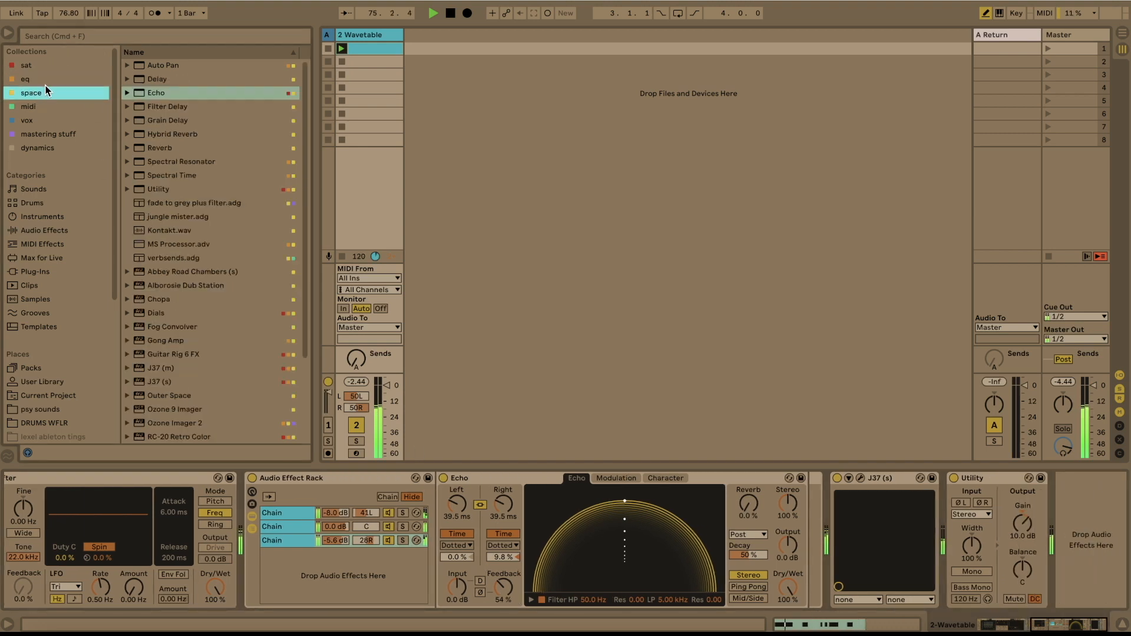
left_click(45, 84)
mouse_move(162, 65)
left_mouse_down()
mouse_move(826, 476)
mouse_move(830, 504)
left_mouse_up()
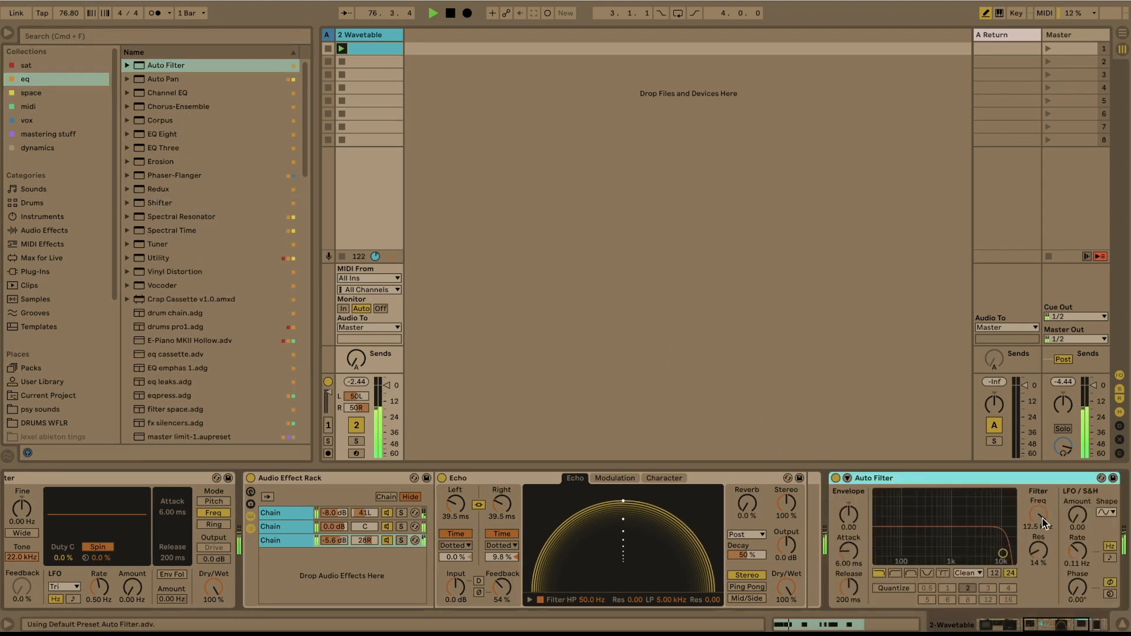
right_click(1040, 514)
left_click(1040, 514)
right_click(1041, 516)
left_click(1060, 519)
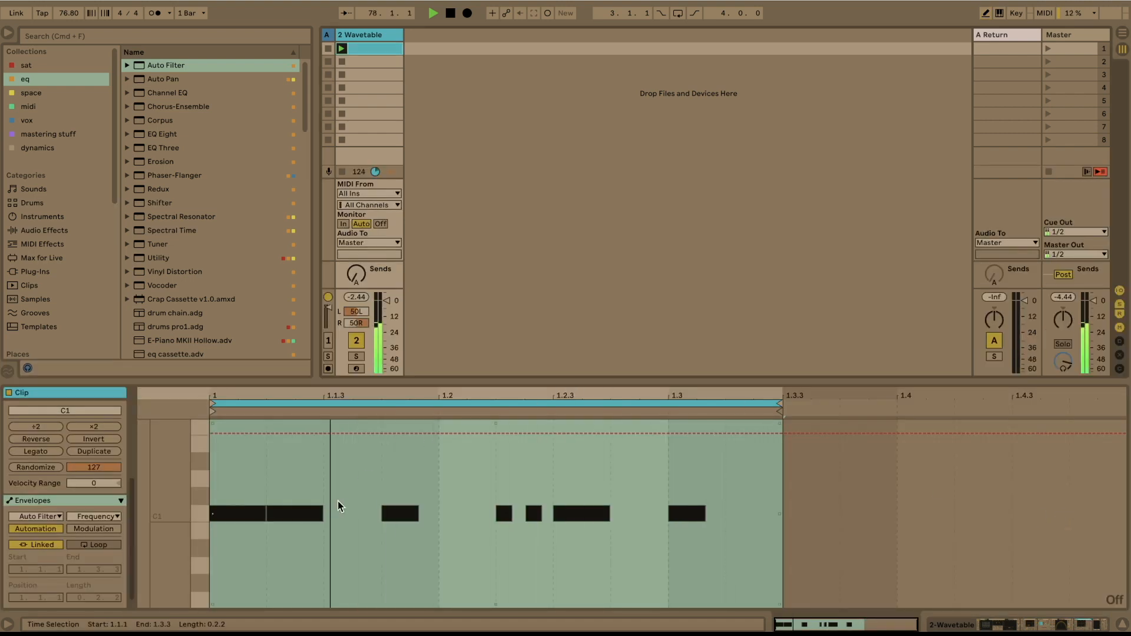
- Shape the Frequency envelope to fall from 12.5 kHz at the clip start to a dip, then curve back up by 1.1.3
key("b")
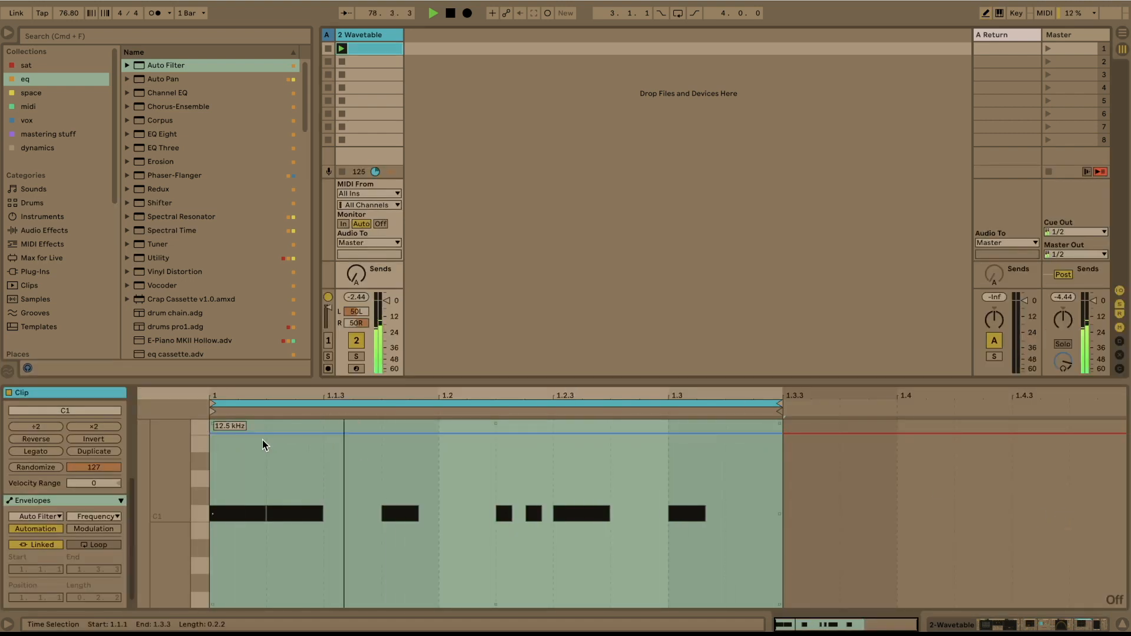
left_click(211, 435)
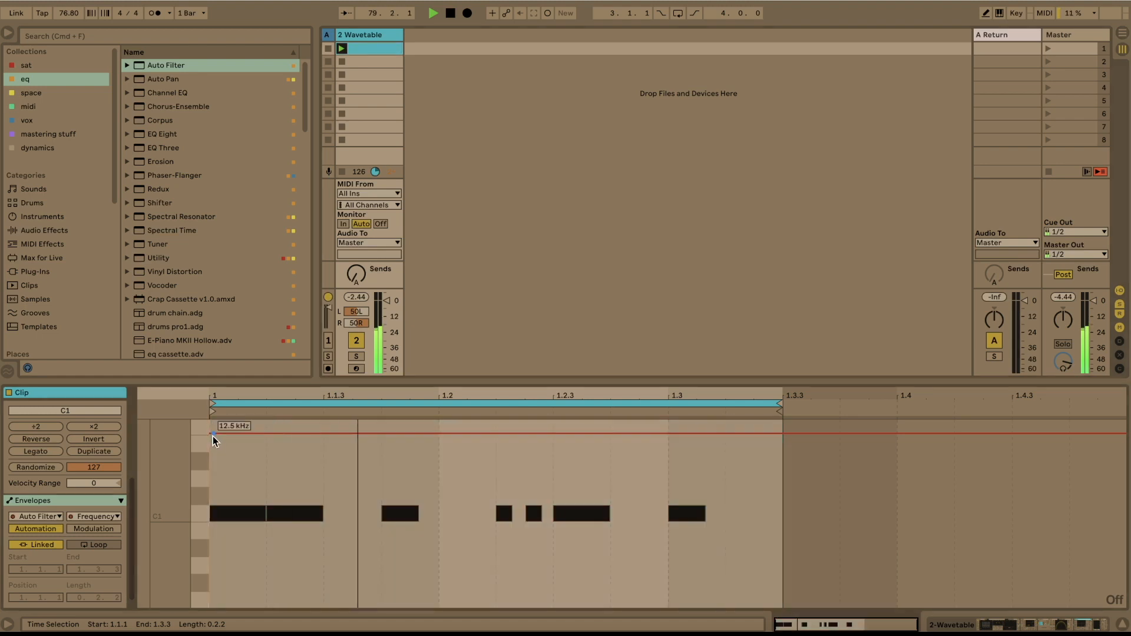
left_click_drag(320, 434, 321, 493)
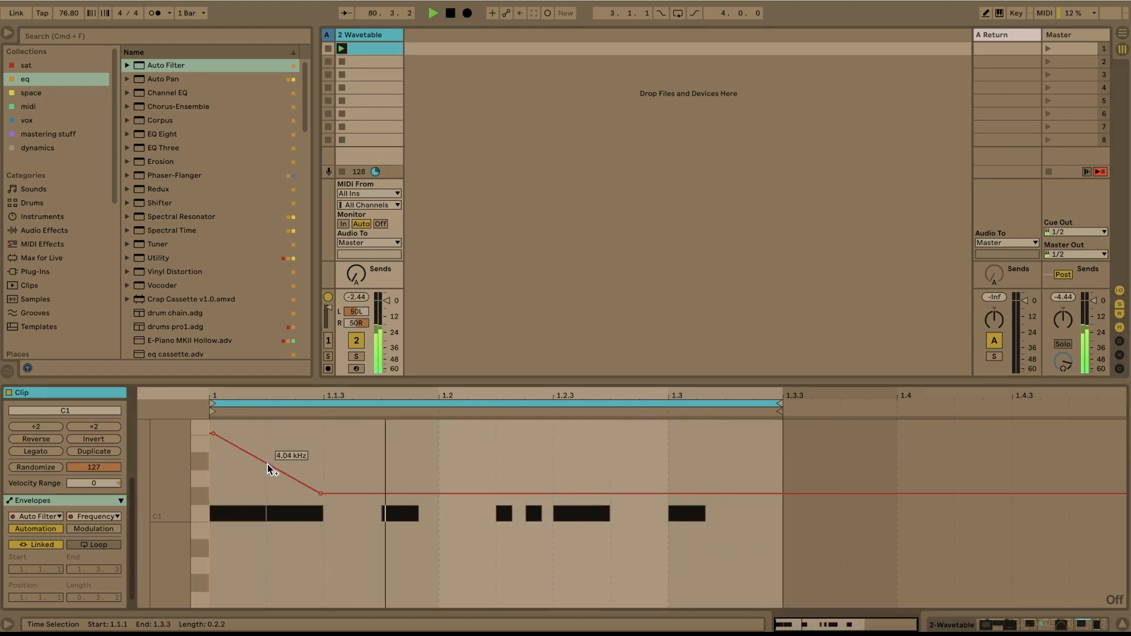
left_click_drag(271, 466, 326, 436)
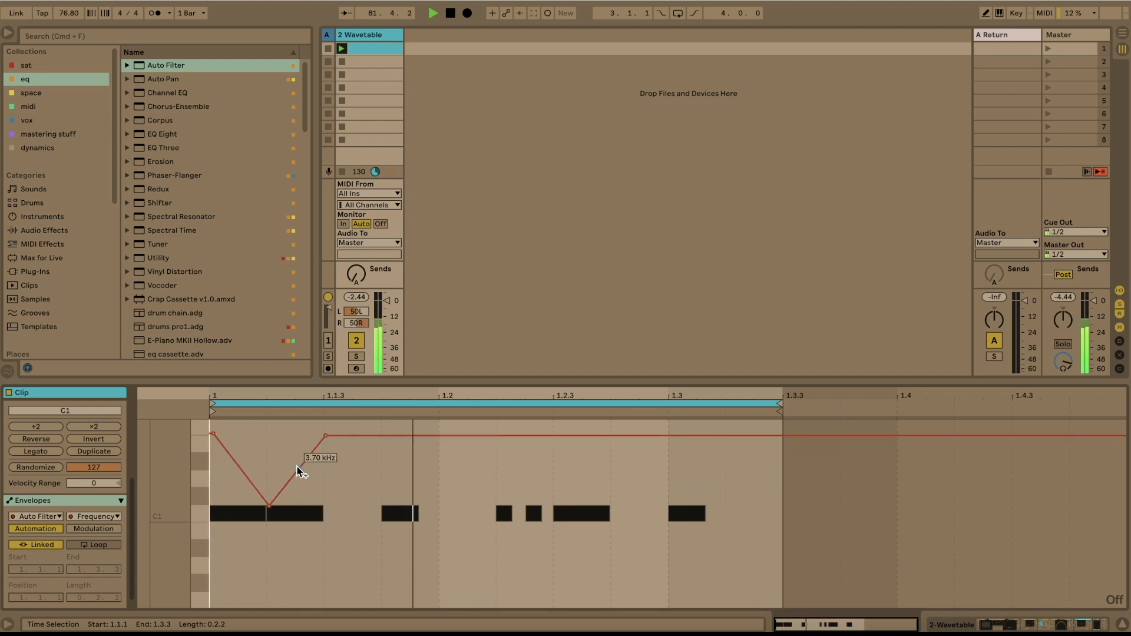
left_click_drag(283, 489, 315, 497)
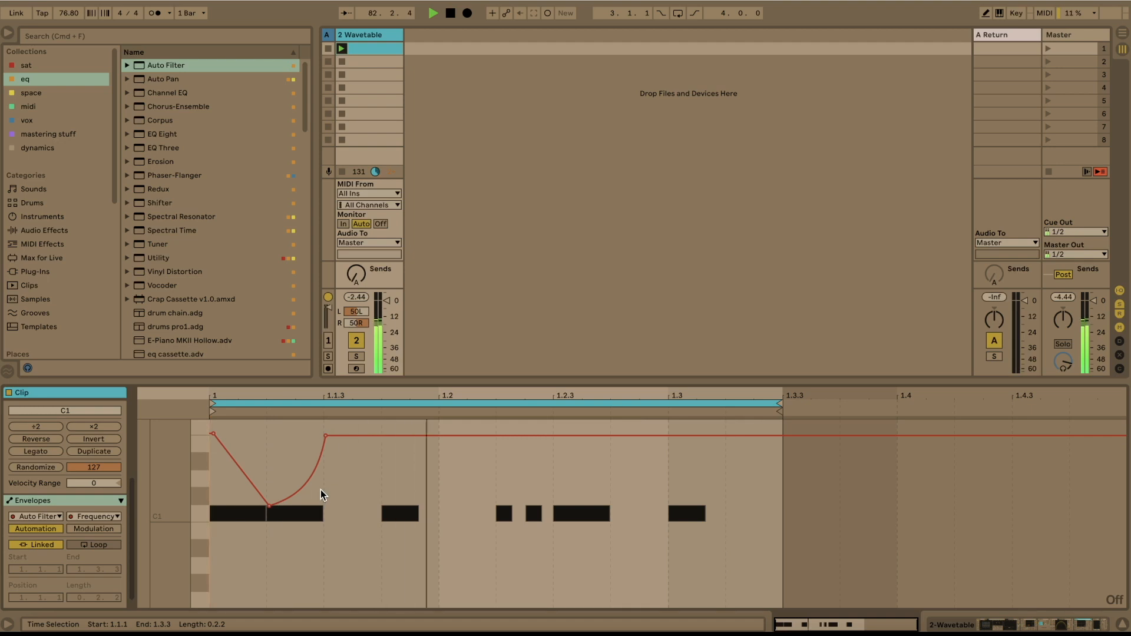
- Set the clip grid to 1/64 and duplicate the first filter dip repeatedly until the envelope fills the clip to 1.3.3
right_click(323, 492)
left_click(360, 360)
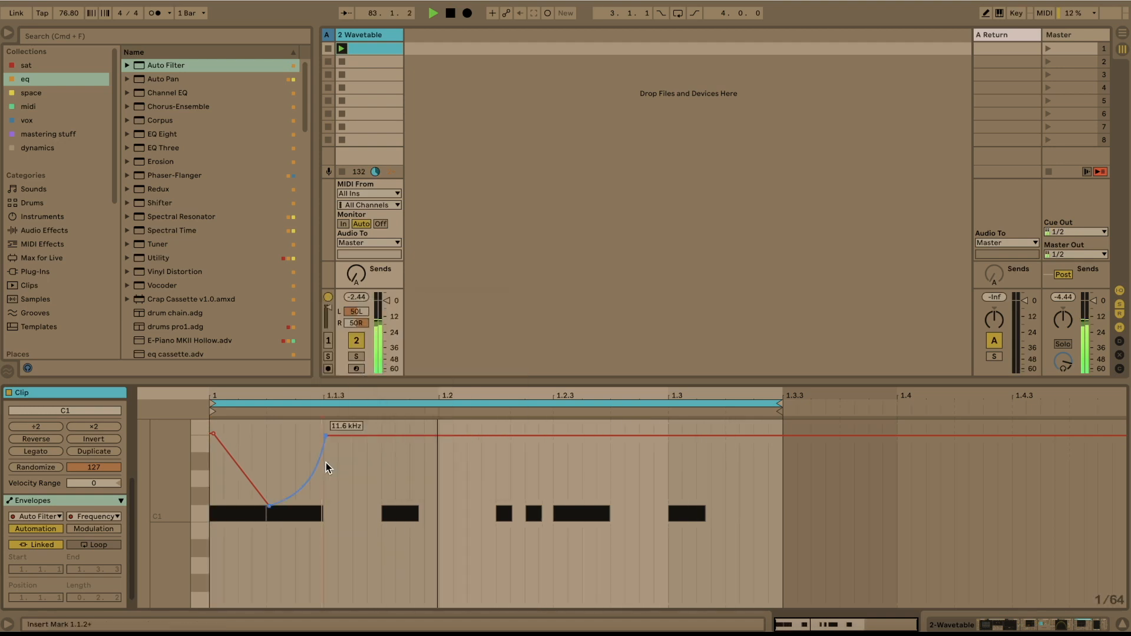
left_click_drag(320, 484, 217, 478)
key("super+d")
key("super+d")
key("super+d")
key("super+d")
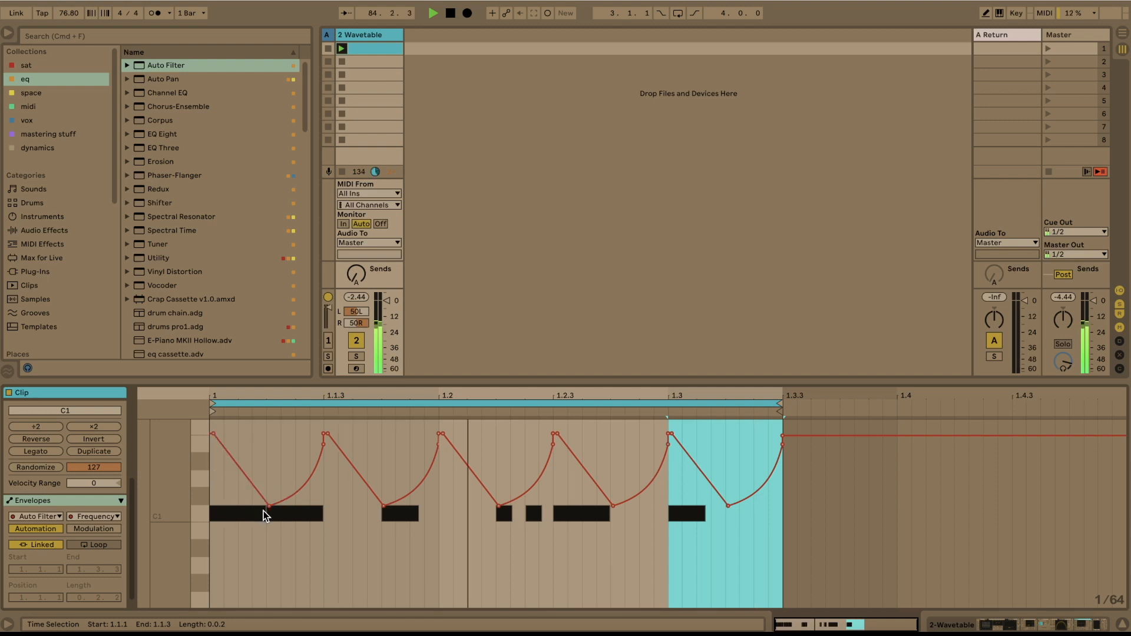
- Deepen the first and third filter dips, lower the final segment to a 128 Hz dip, and raise its peak at 1.3
left_click_drag(269, 508, 269, 546)
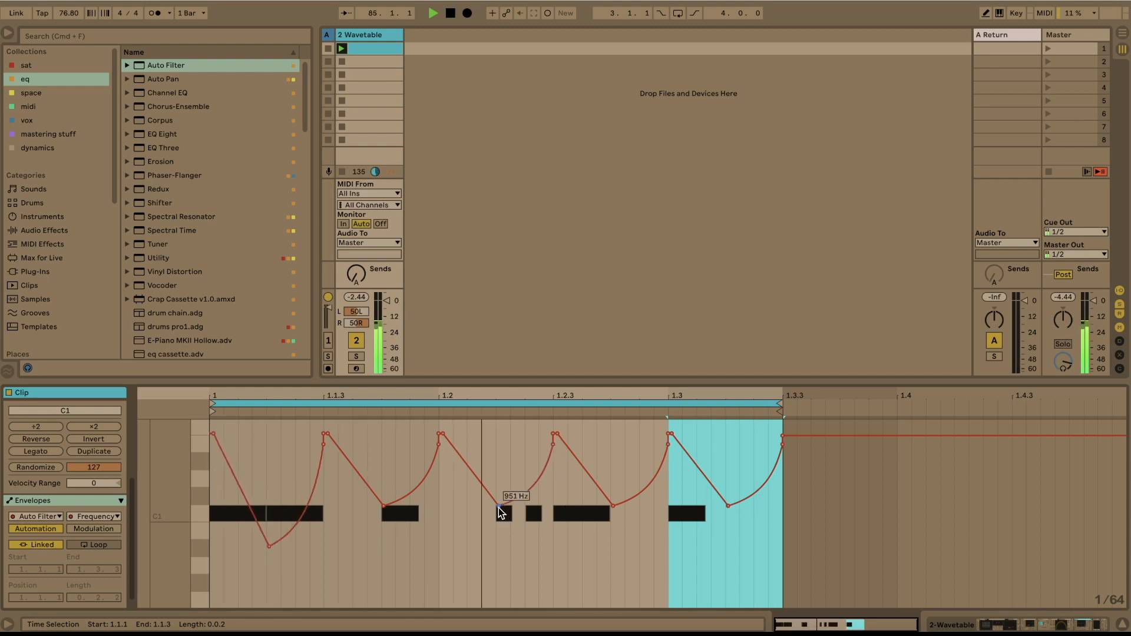
left_click_drag(499, 507, 499, 546)
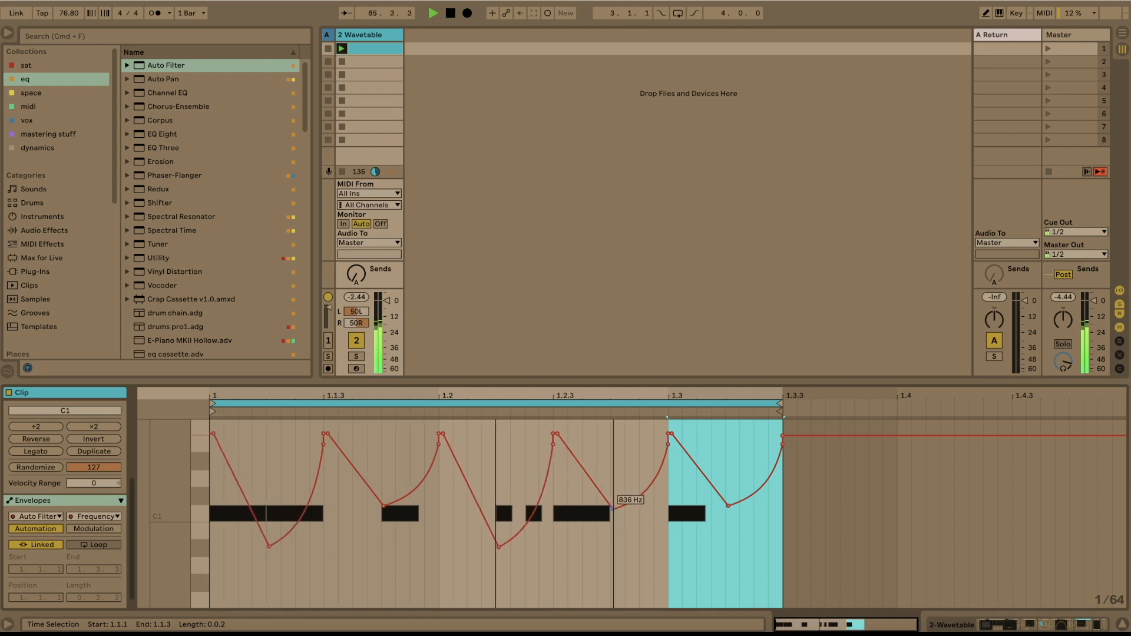
left_click_drag(728, 506, 728, 562)
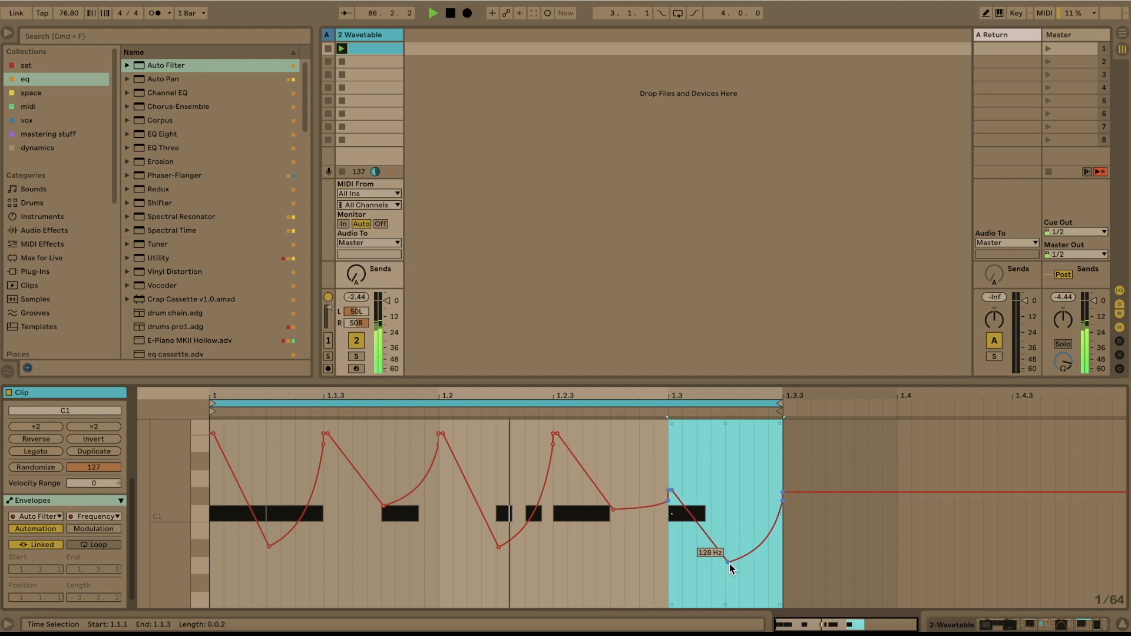
left_click(706, 476)
left_click_drag(671, 490, 672, 463)
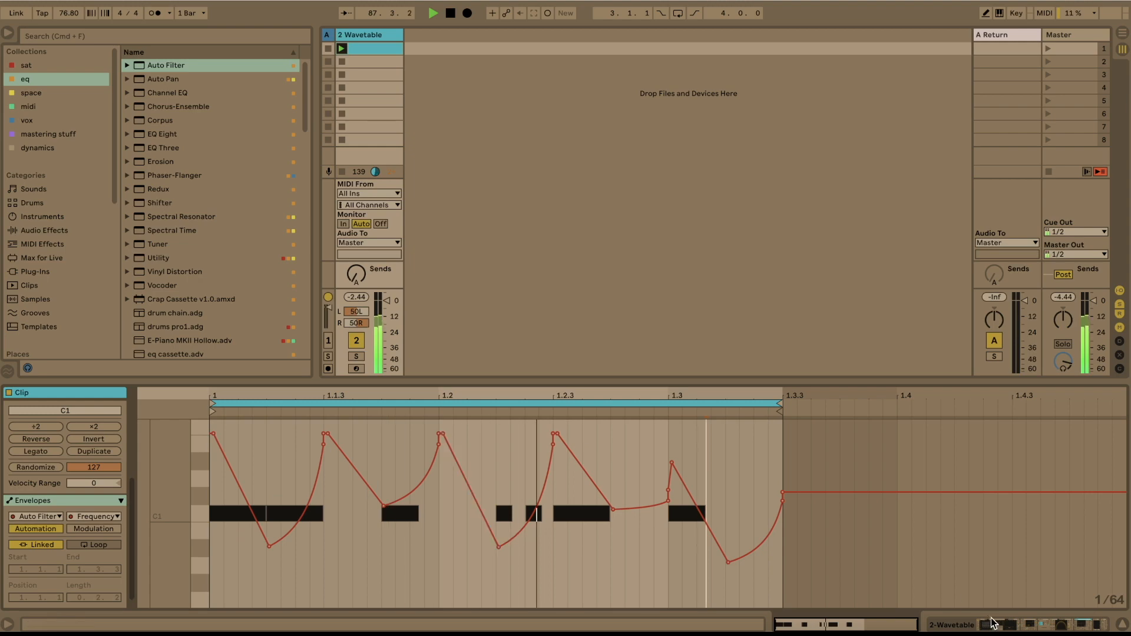
- Insert the Drums Room reverb preset from the space collection after J37 and set its Dry/Wet to 33%
key("shift+Tab")
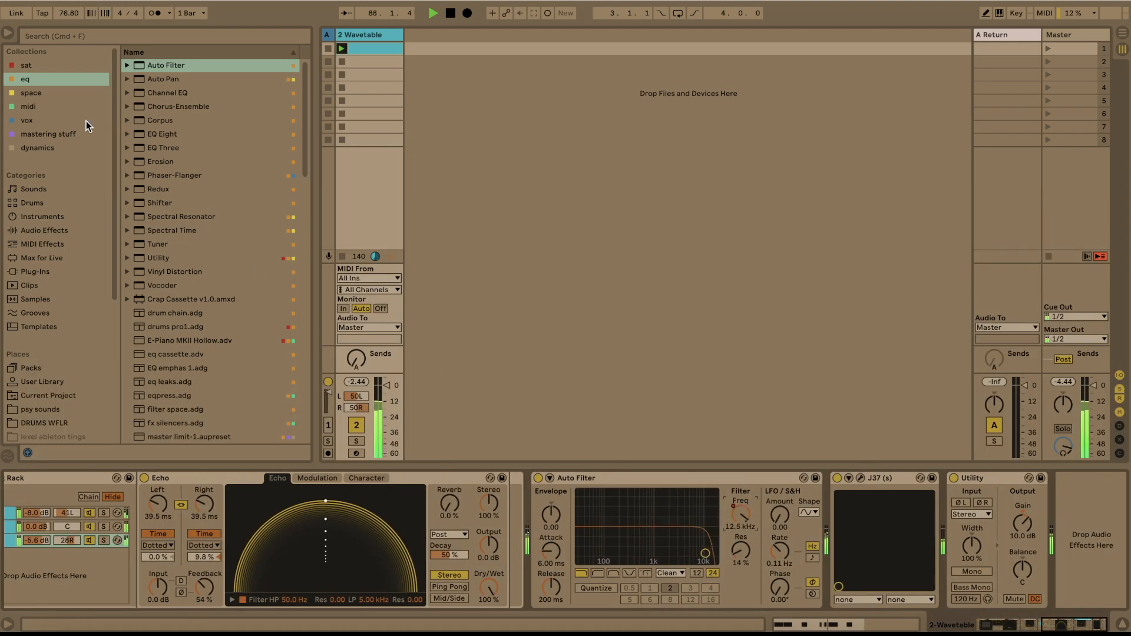
left_click(33, 93)
left_click(126, 147)
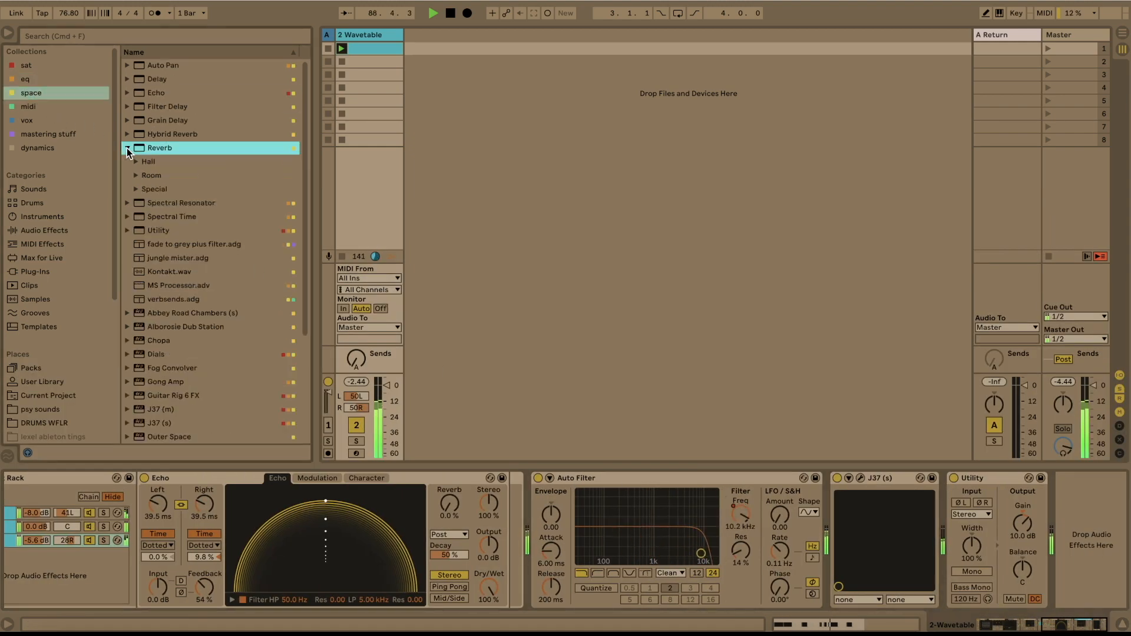
left_click(136, 175)
left_click_drag(189, 310, 960, 510)
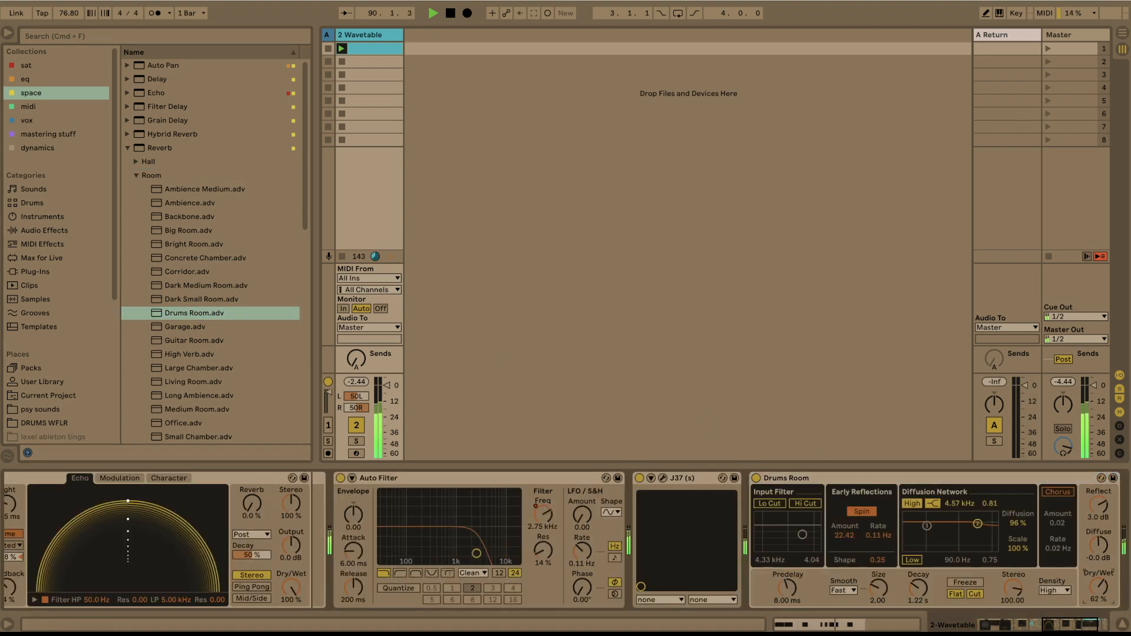
left_click_drag(1099, 586, 1099, 618)
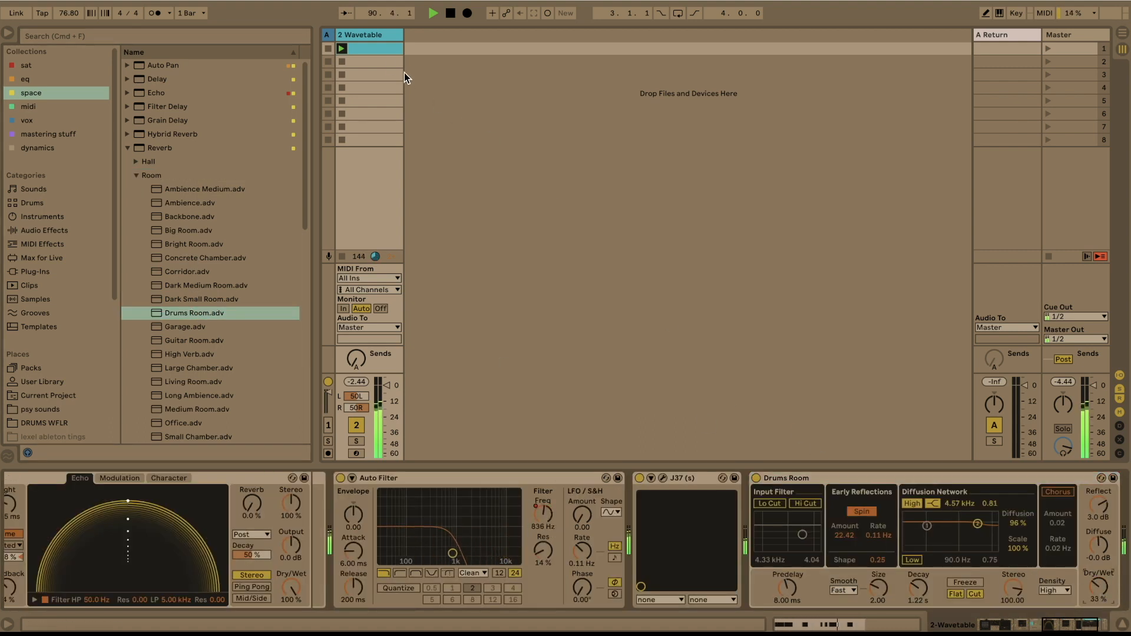
- Freeze the Wavetable track and flatten it to audio
right_click(358, 48)
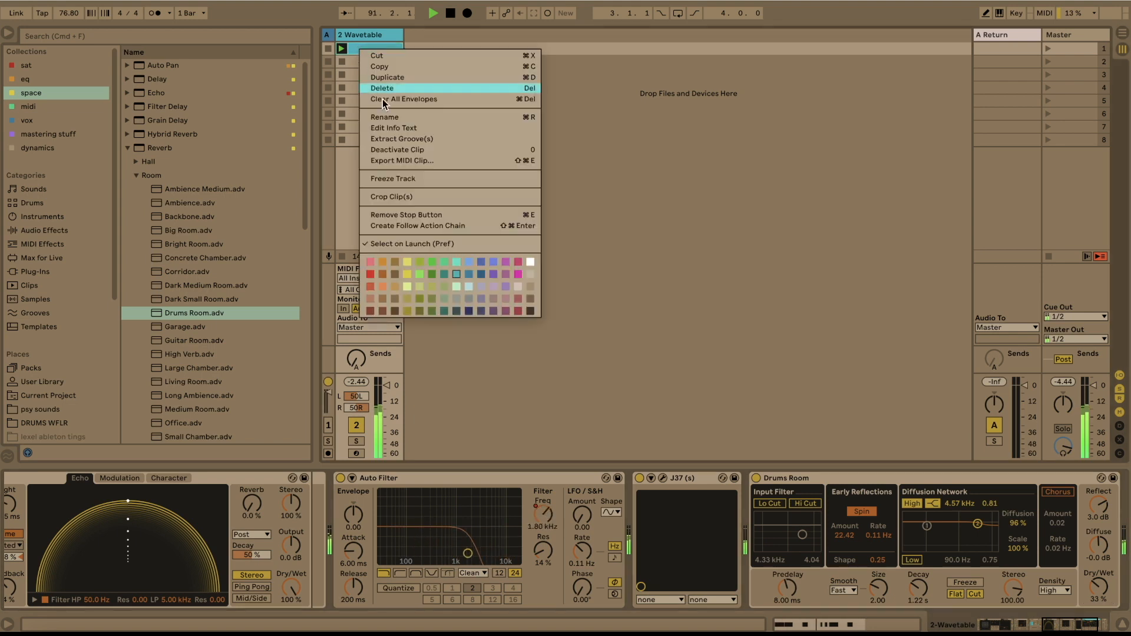
left_click(407, 179)
key("Return")
right_click(387, 53)
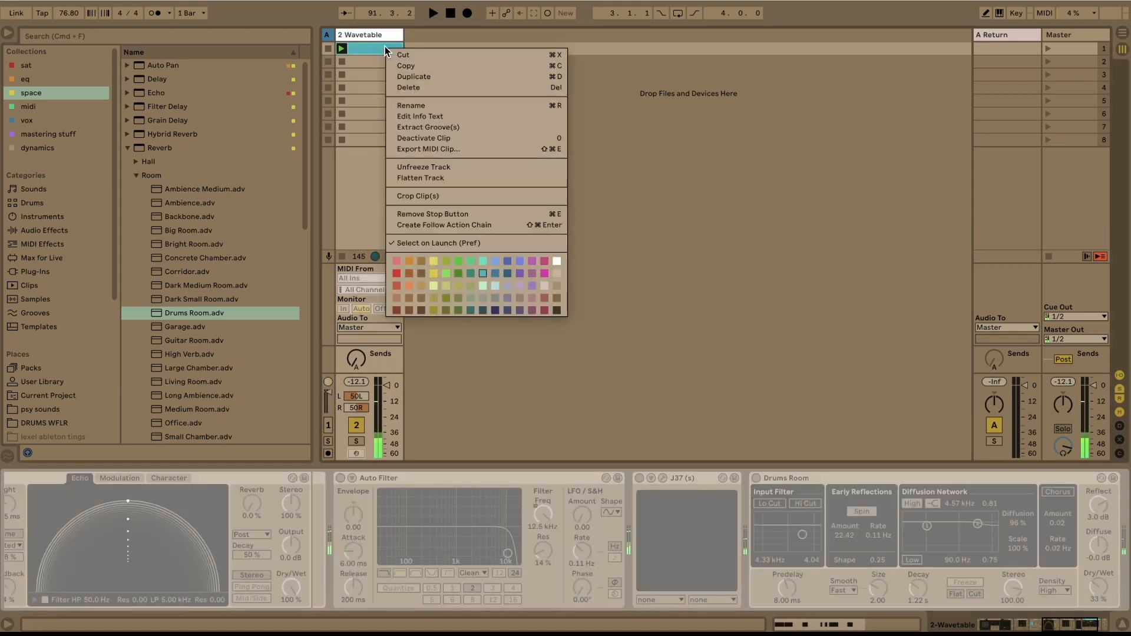
left_click(421, 181)
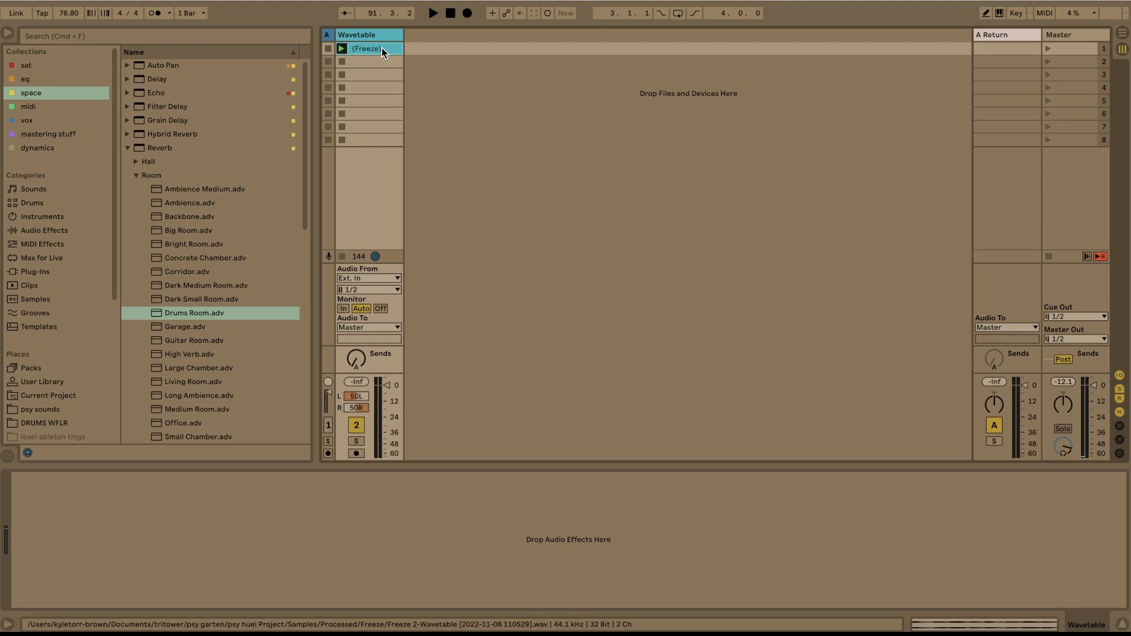
- Move the flattened clip to the start of the Wavetable track in the Arrangement and consolidate it
key("Tab")
left_click_drag(382, 48, 324, 169)
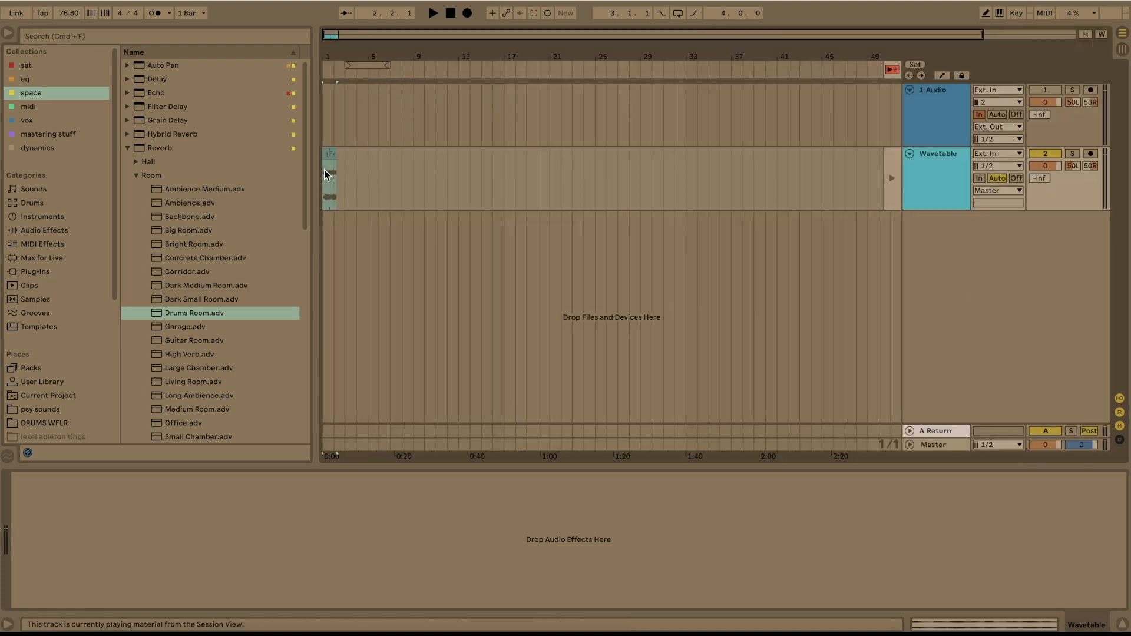
scroll(324, 169, "up", 5)
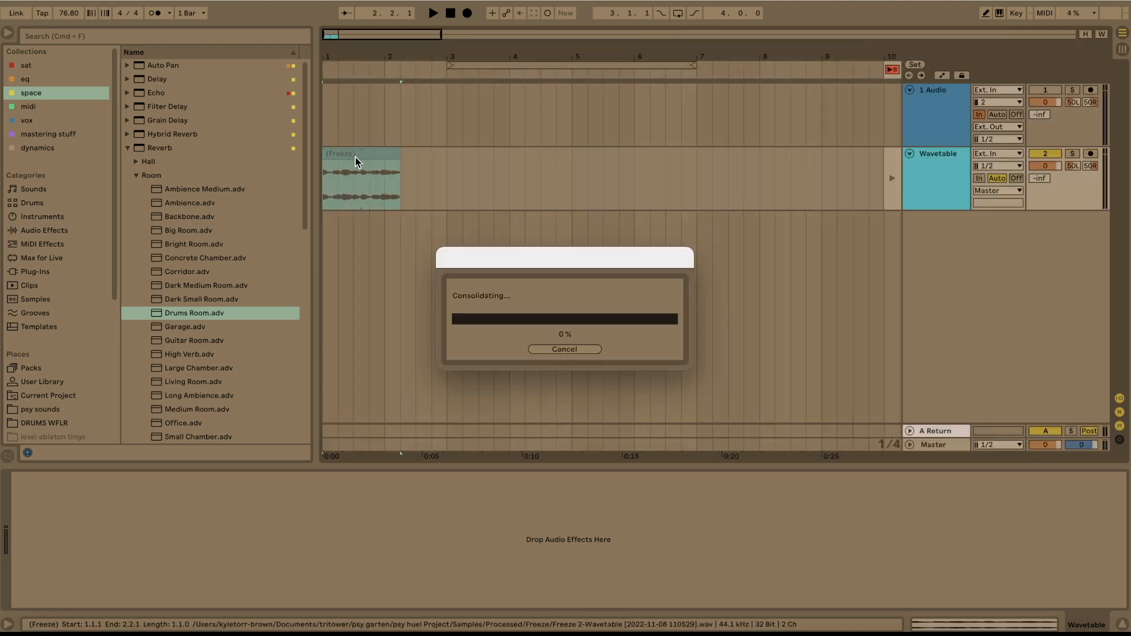
- Set the consolidated clip's gain to -6 dB and consolidate it again
double_click(355, 157)
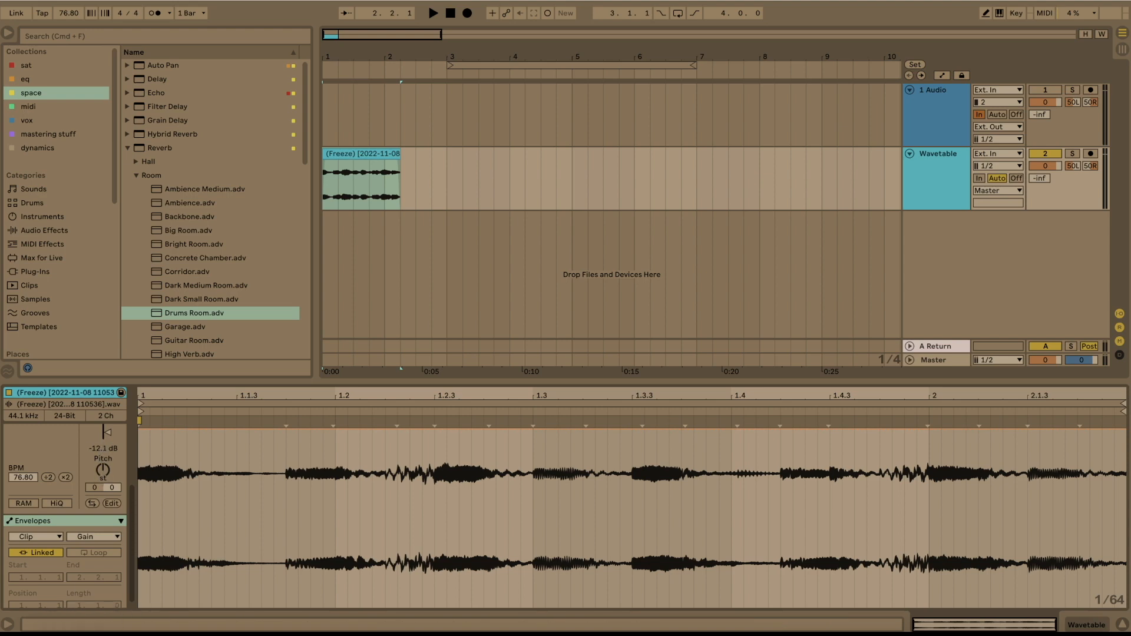
left_click(99, 450)
type("-6")
key("Return")
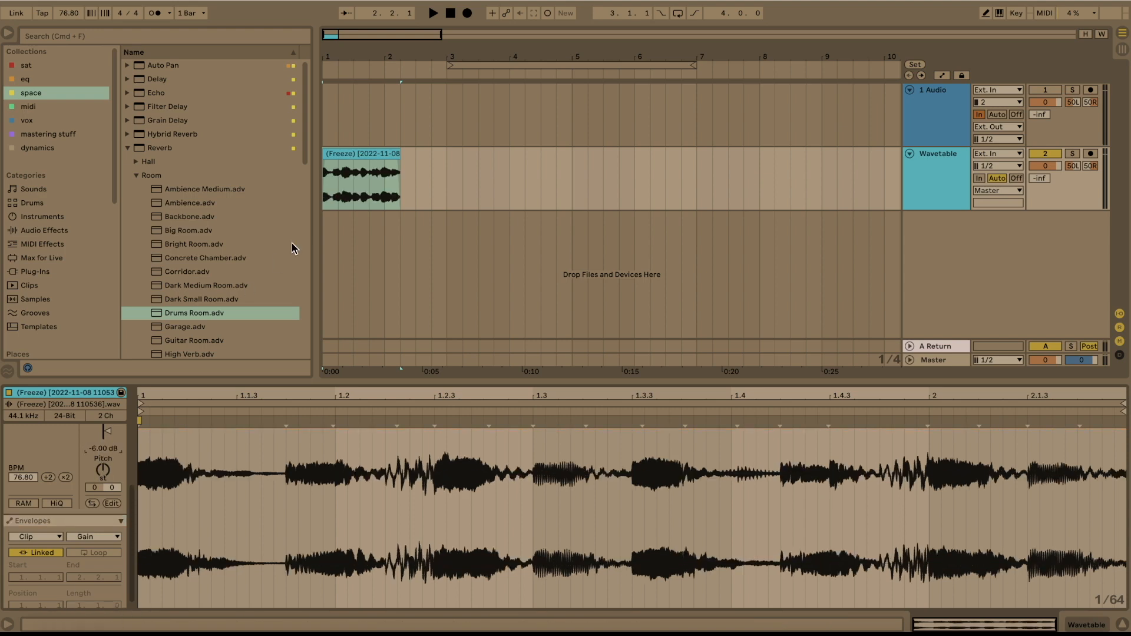
- Show the consolidated clip's file in the browser and add it to the psy sounds folder
right_click(371, 158)
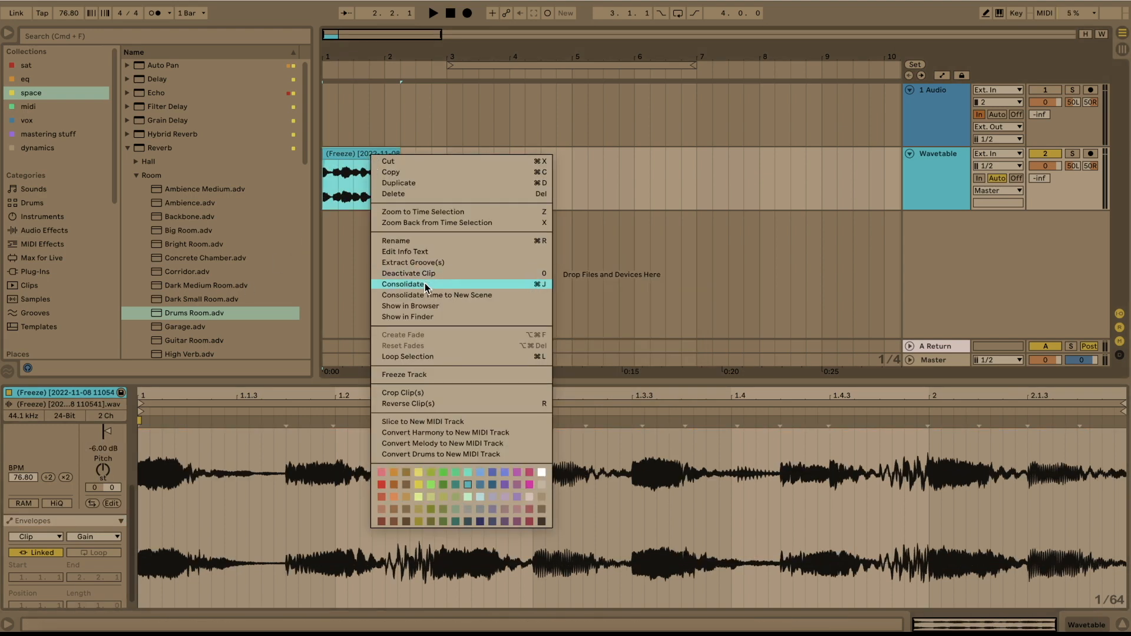
left_click(423, 306)
scroll(76, 243, "down", 3)
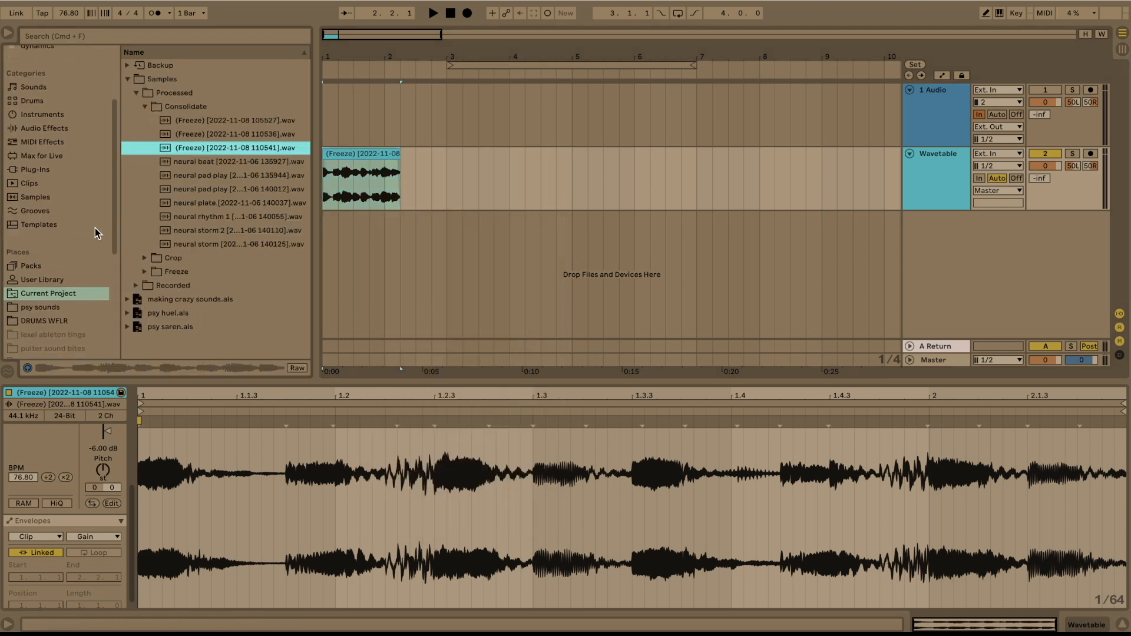
left_click_drag(196, 151, 89, 314)
- Rename the new file in the psy sounds folder as neural rhythm 3
left_click(213, 66)
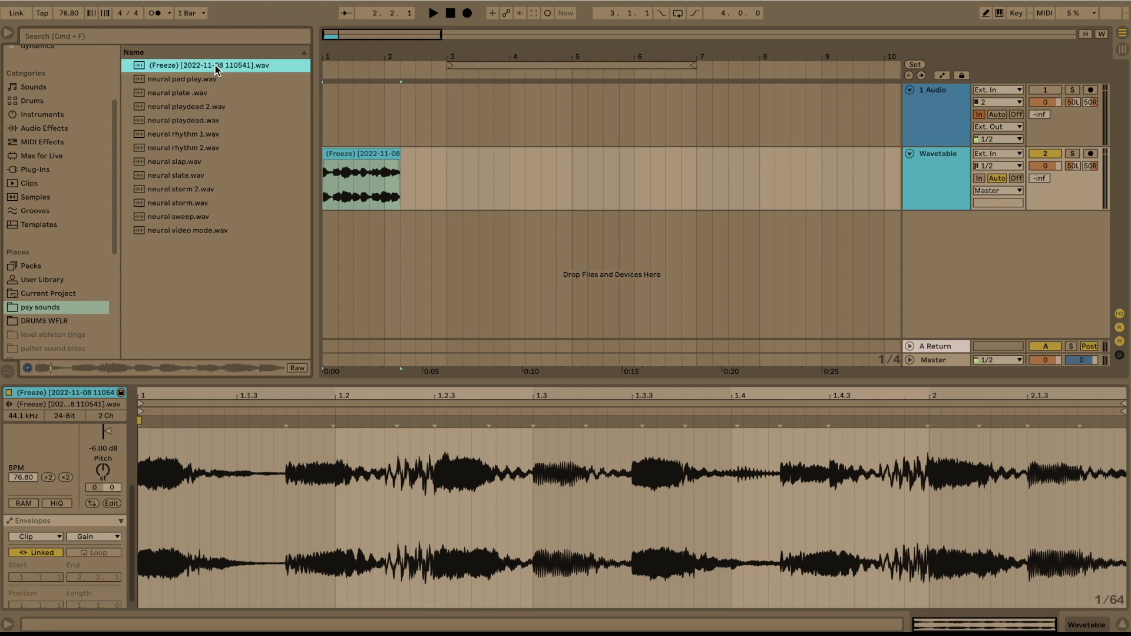
key("super+r")
type("neur")
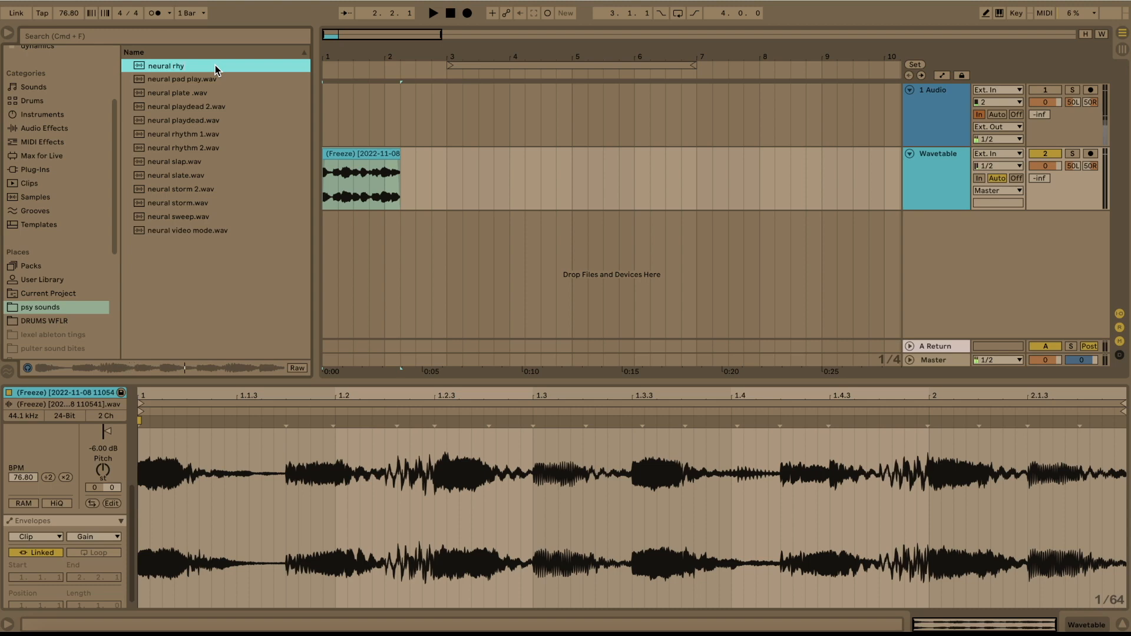
type("al rhythm")
key("Return")
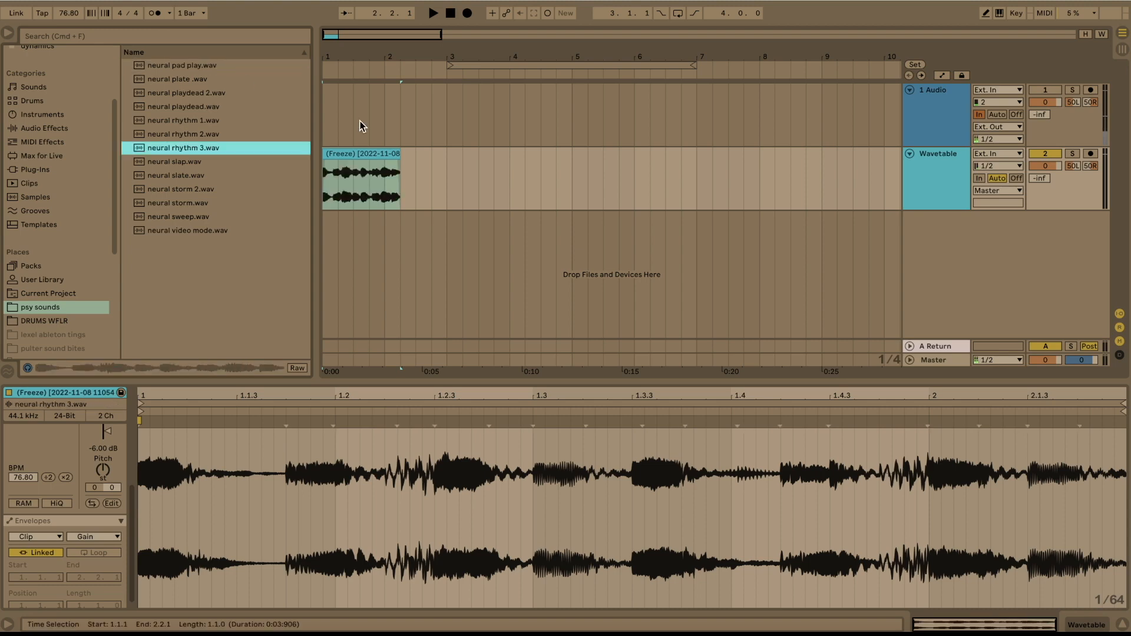